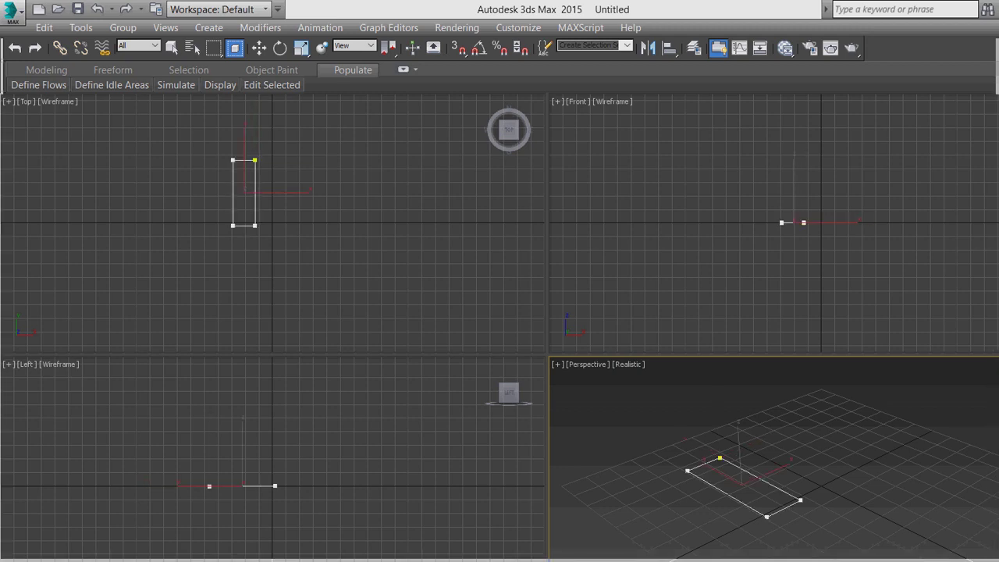
- Draw a rectangle with rounded corners in the Perspective viewport and extrude it into a solid block
left_click_drag(766, 516, 699, 533)
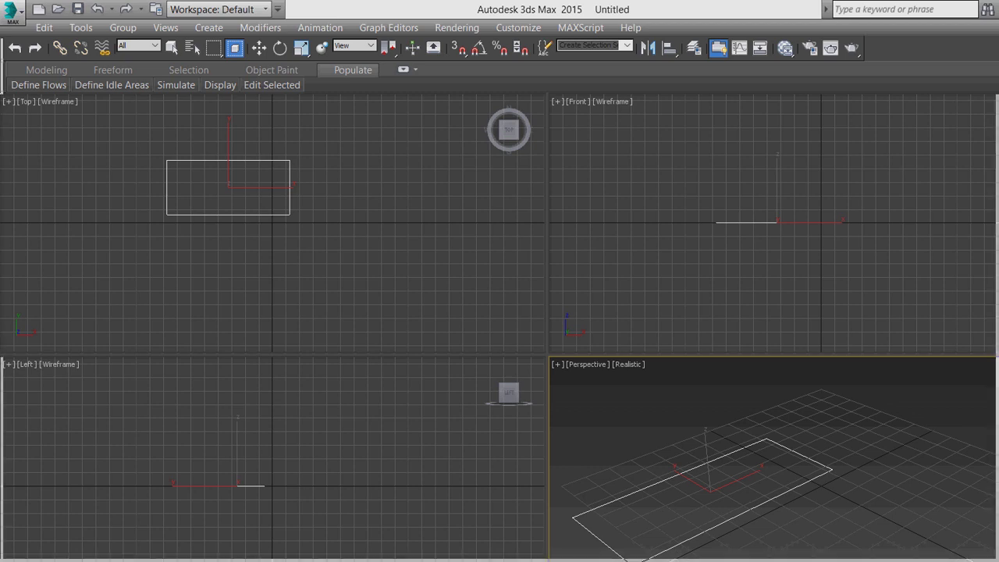
key("Return")
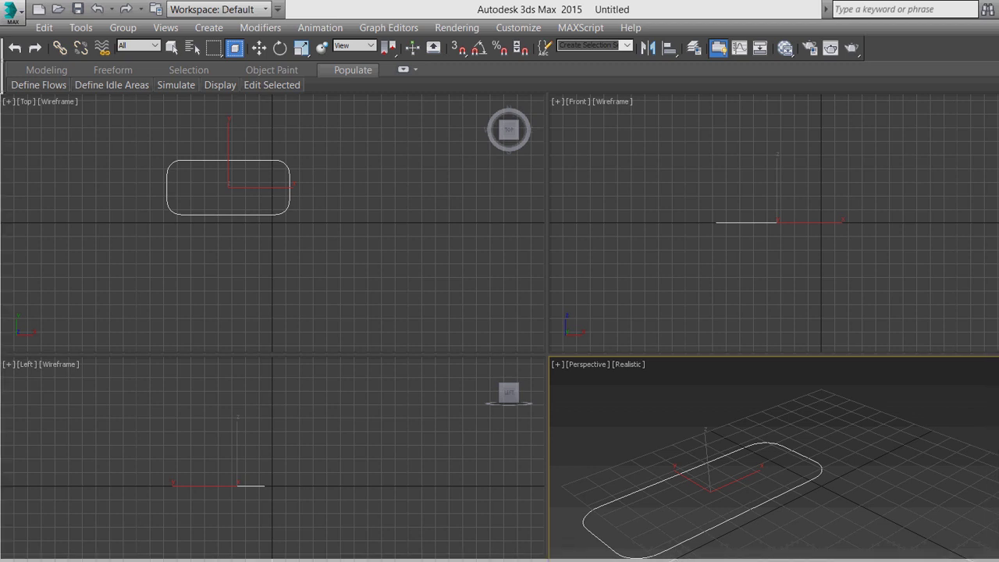
left_click(173, 47)
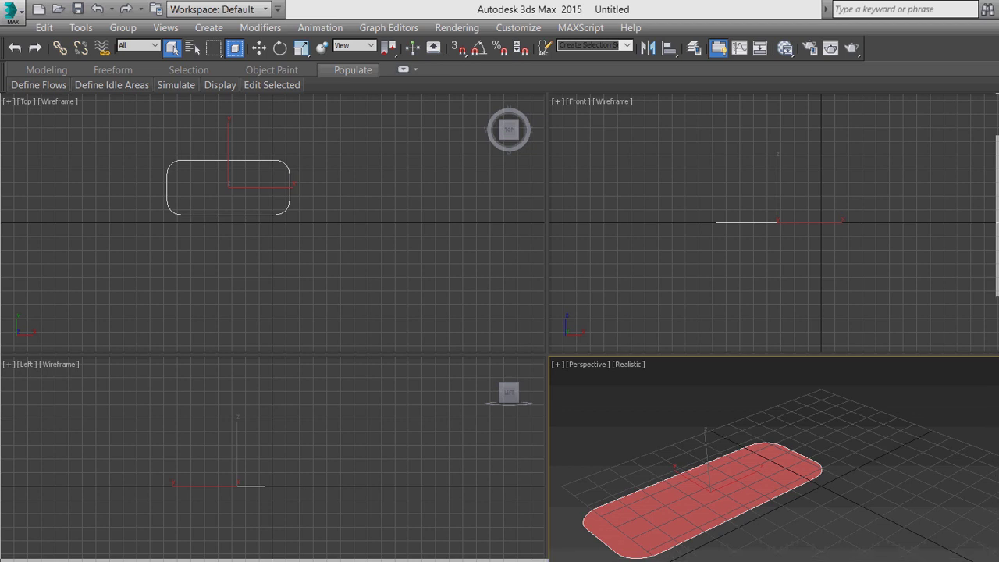
key("Return")
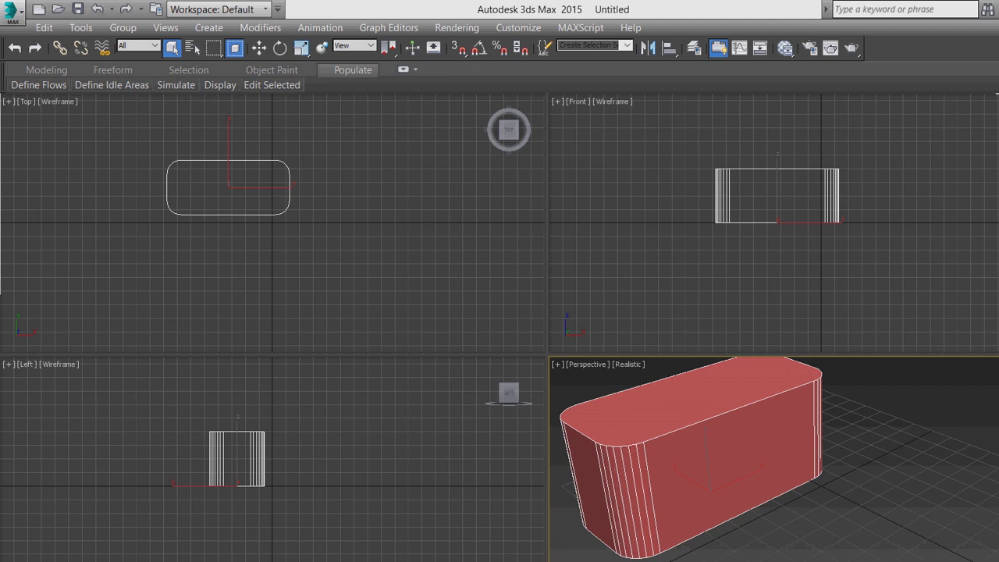
- Delete the extruded block with rounded corners
right_click(898, 371)
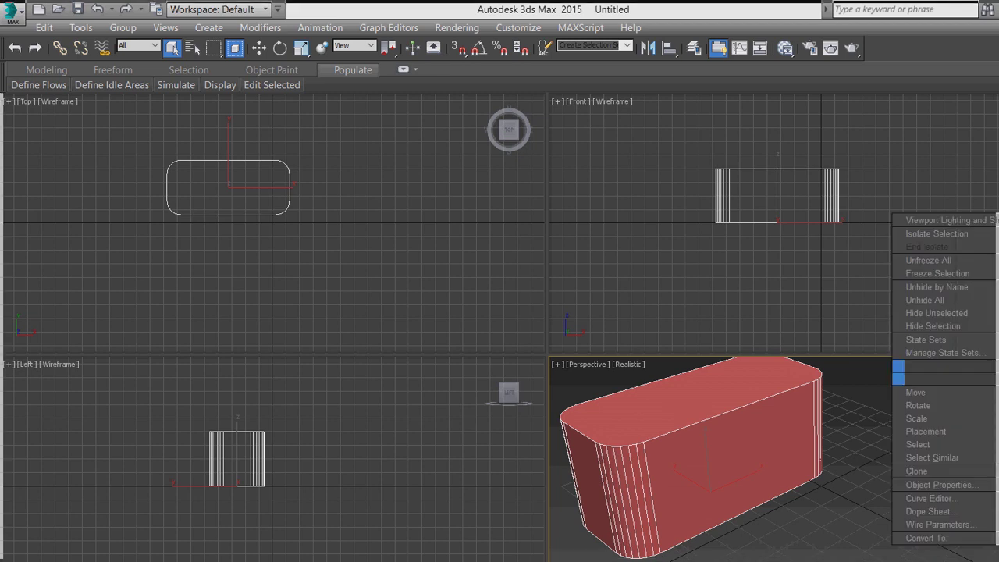
key("Escape")
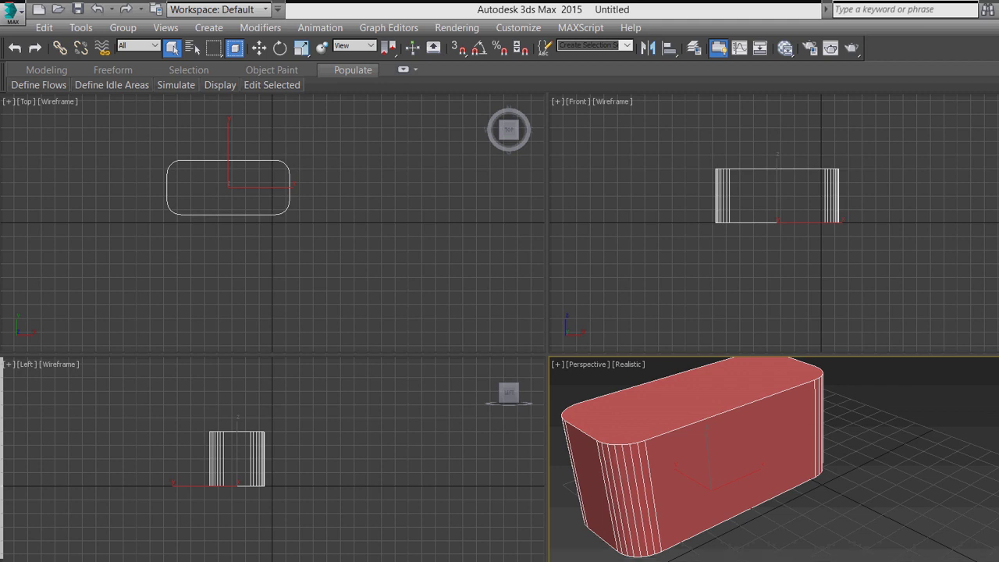
key("Delete")
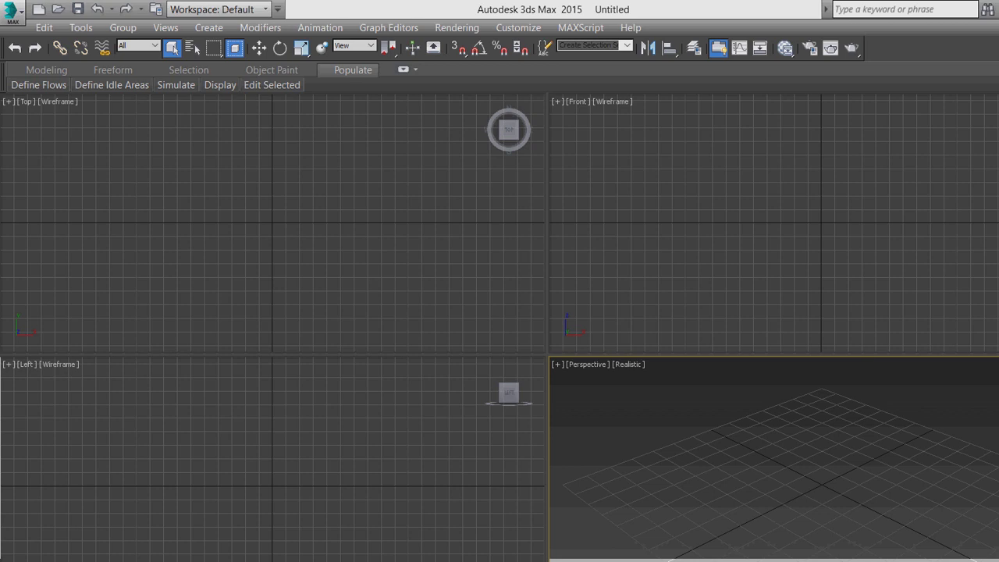
- Place a text shape reading "3D Model" in the Perspective viewport and extrude it into solid letters
left_click(685, 484)
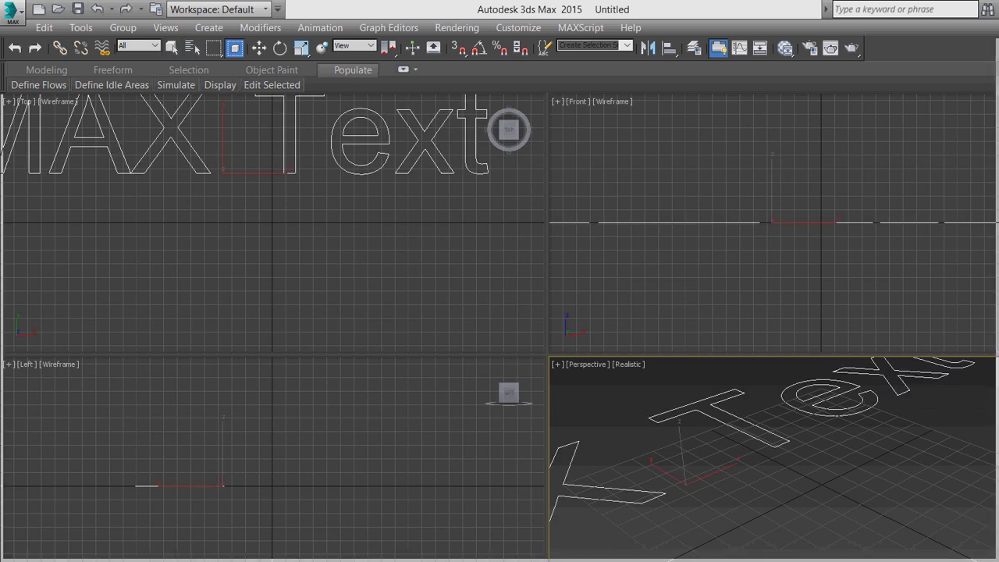
scroll(772, 459, "down", 5)
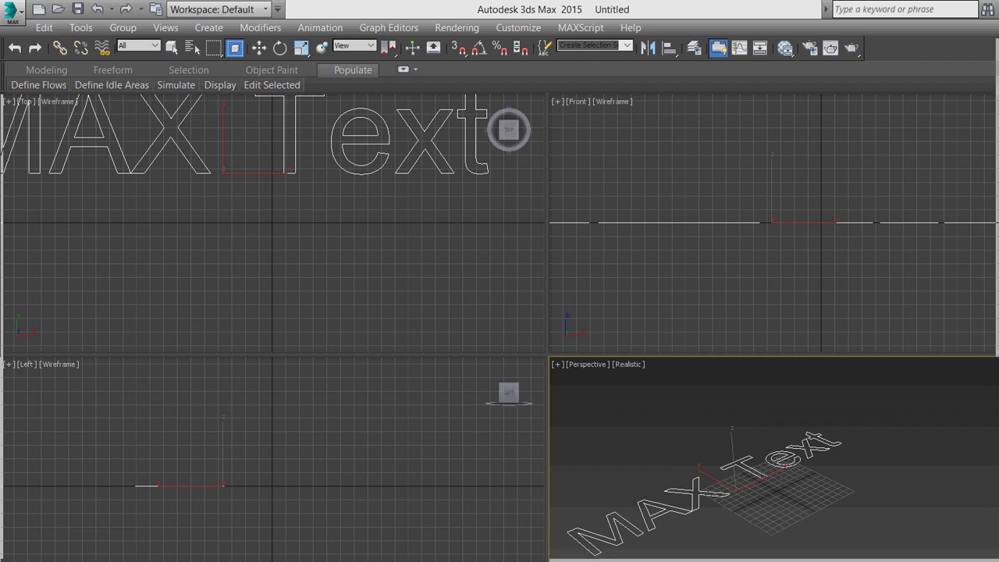
type("3D Model")
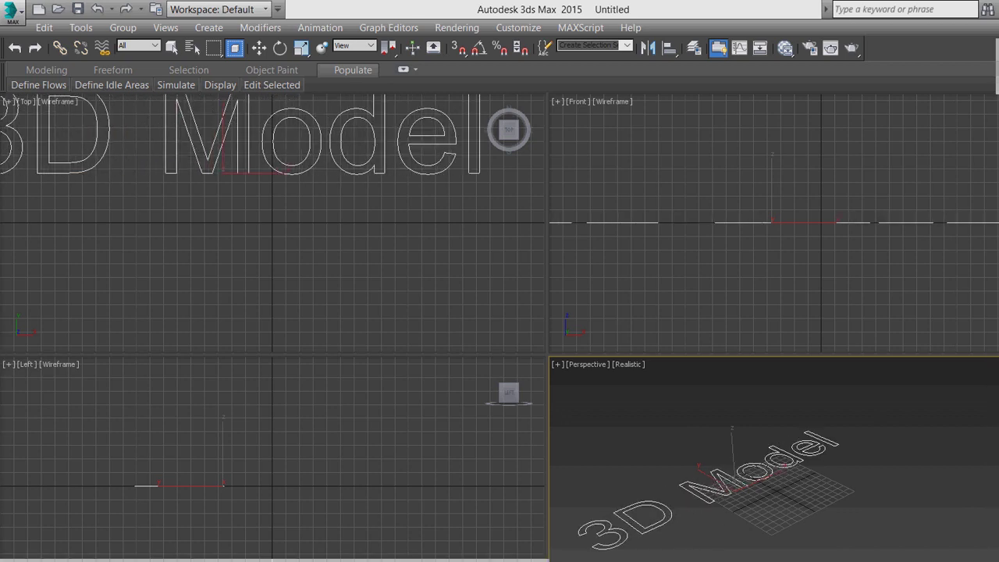
type("q")
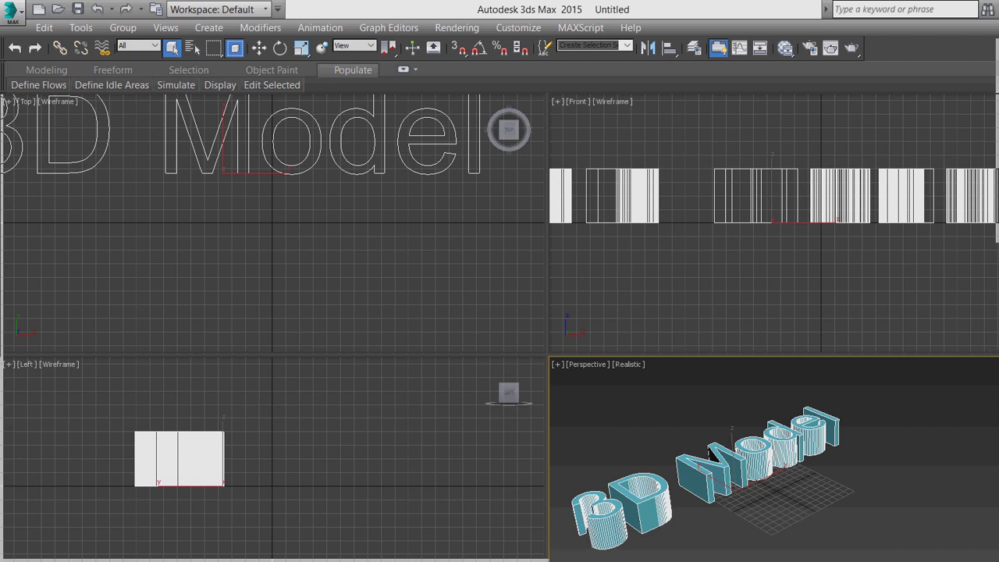
- Orbit the Perspective view to show the letters more from above, zoom out and clear the selection
key("ctrl+r")
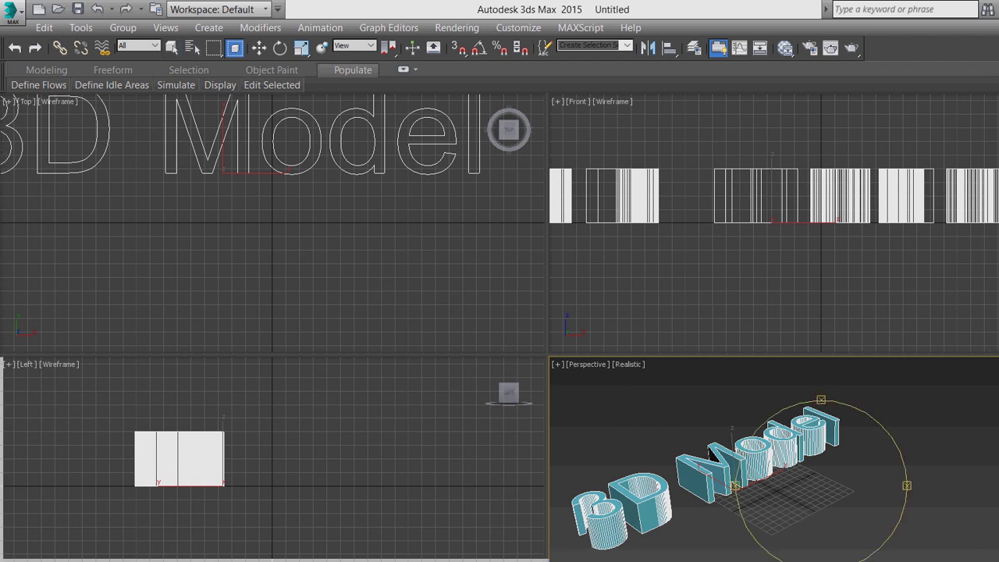
mouse_move(804, 476)
left_mouse_down()
mouse_move(839, 476)
mouse_move(781, 468)
mouse_move(784, 523)
mouse_move(820, 511)
mouse_move(812, 488)
left_mouse_up()
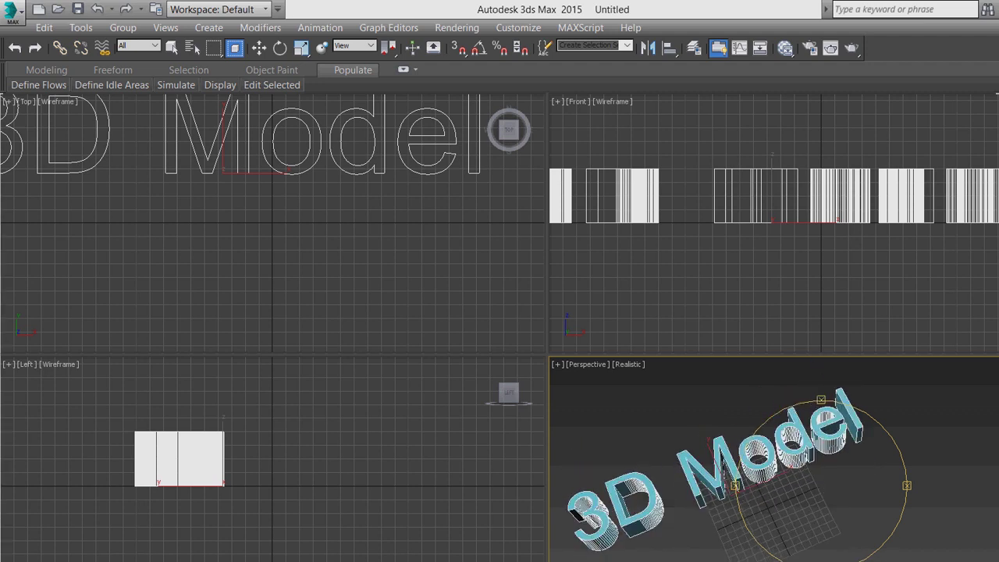
key("alt+z")
left_click_drag(781, 437, 780, 463)
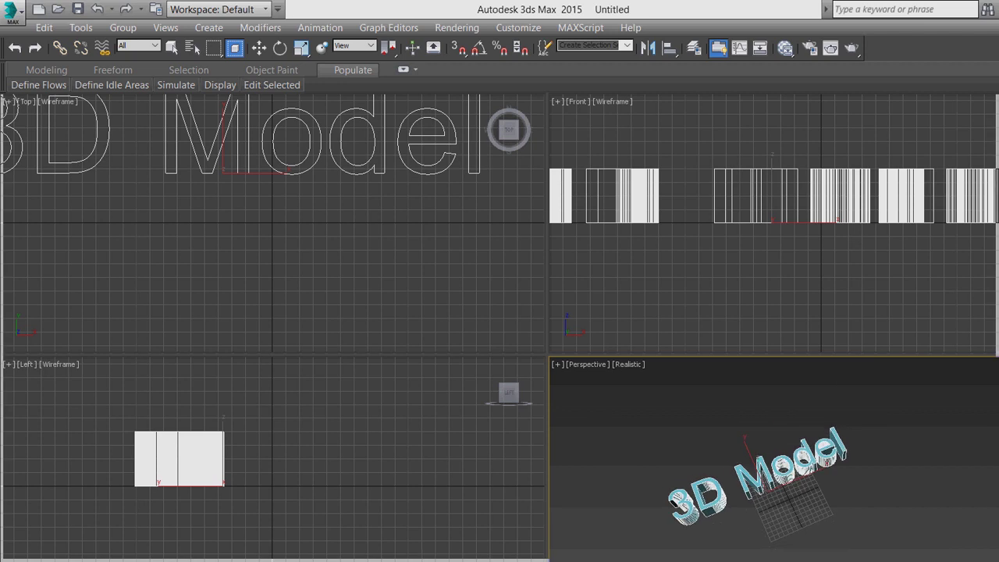
key("w")
key("ctrl+d")
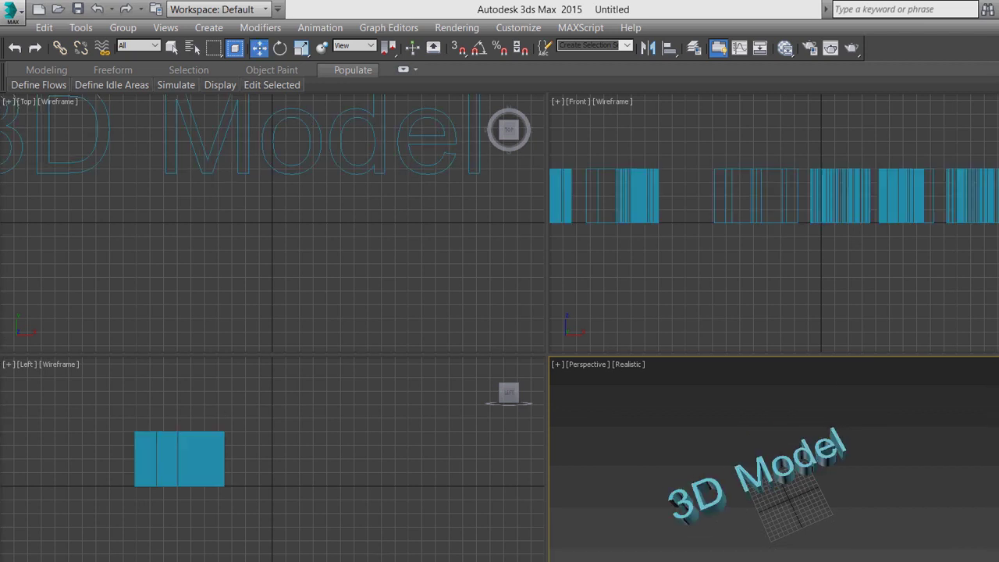
- Maximize the Perspective viewport, inspect the extruded letters up close and return to the four-viewport layout
key("alt+w")
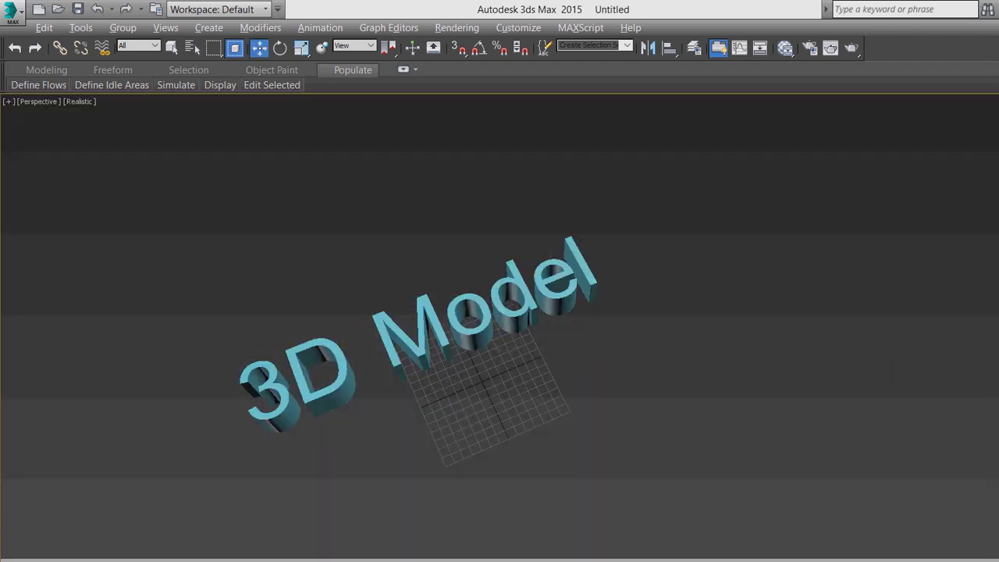
scroll(552, 354, "up", 2)
scroll(564, 373, "up", 2)
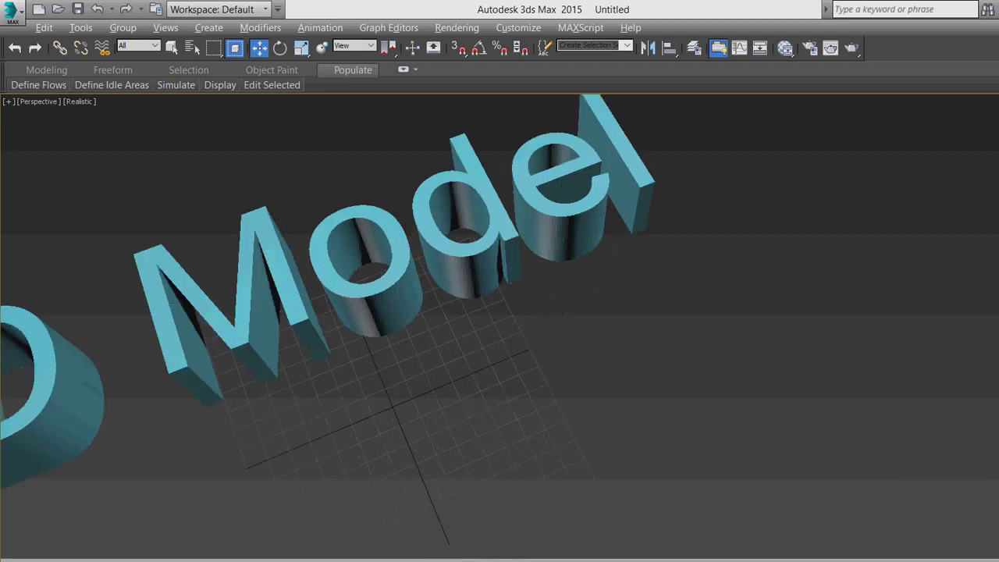
middle_click_drag(564, 373, 778, 413)
scroll(779, 402, "down", 4)
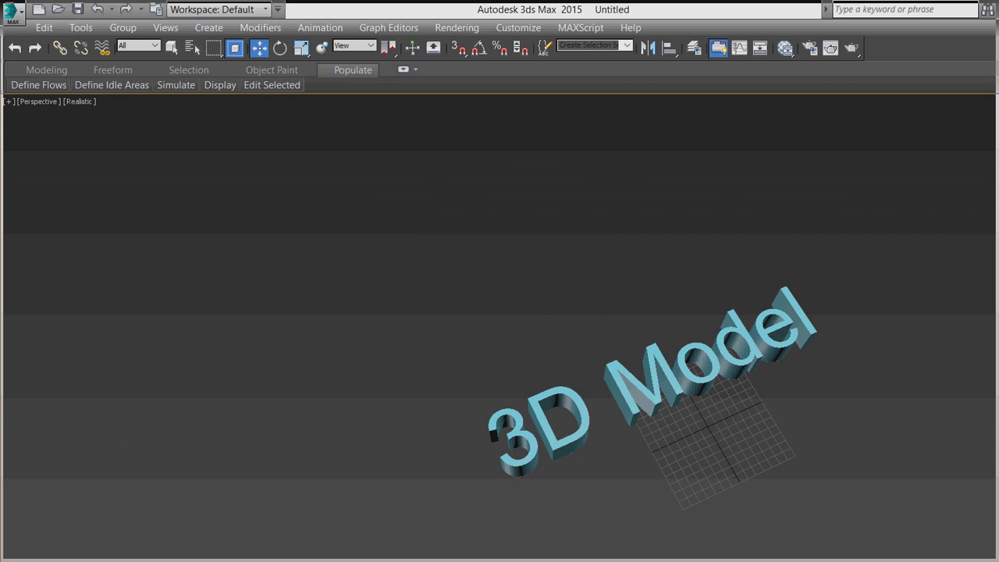
key("alt+w")
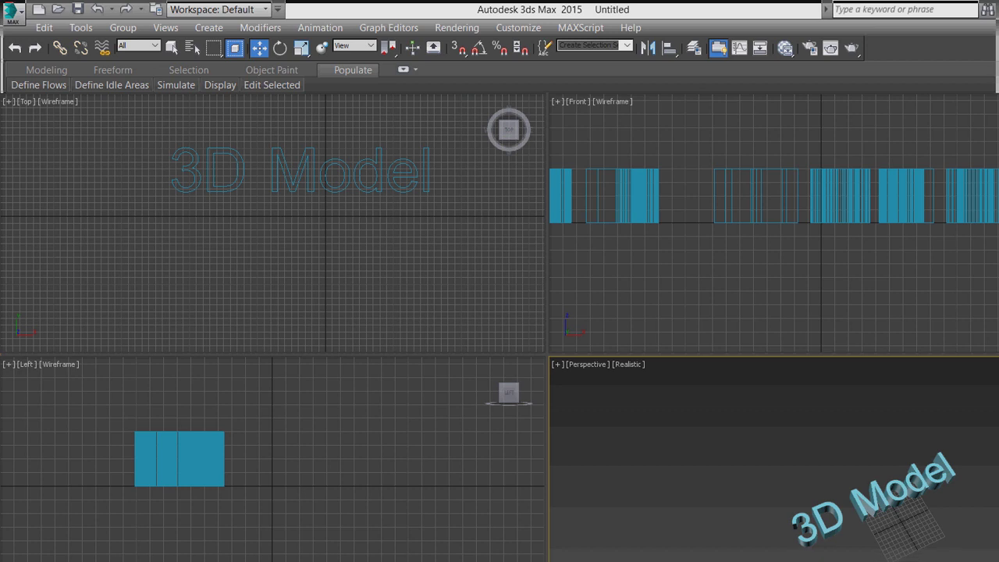
- Activate the Front viewport, and switch the active viewport to 4 (Perspective) from its general viewport options
scroll(773, 458, "up", 3)
left_click(772, 273)
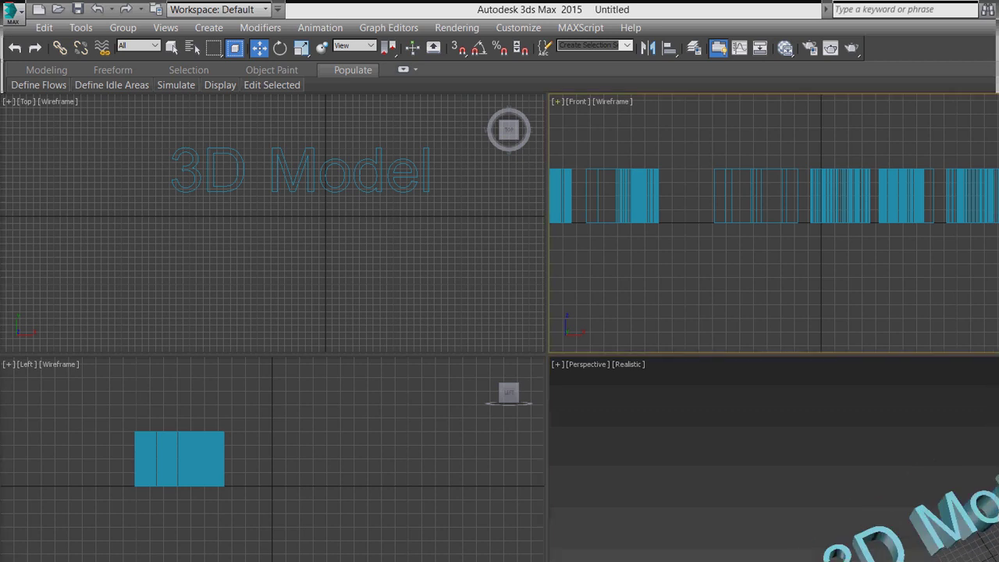
left_click(557, 101)
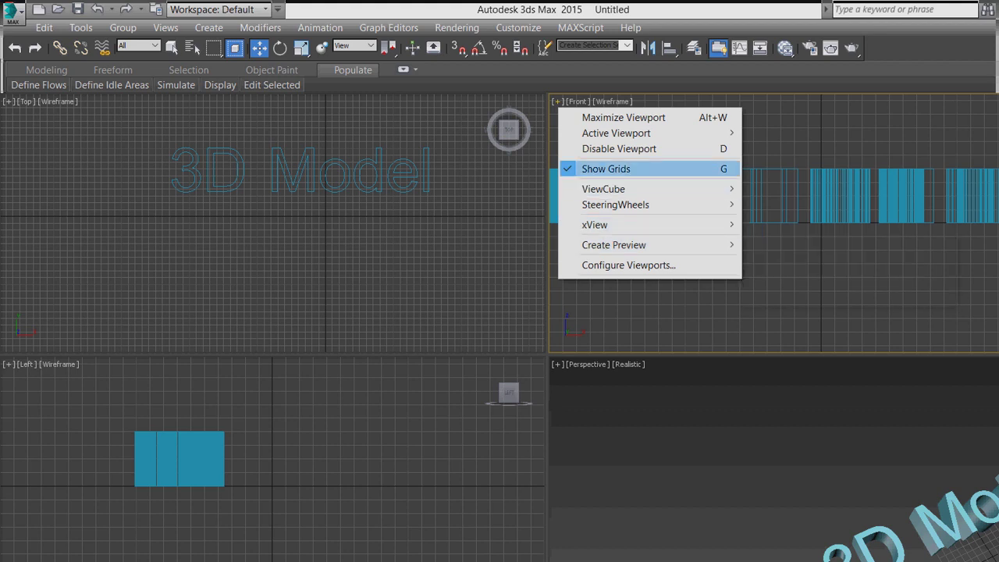
mouse_move(616, 132)
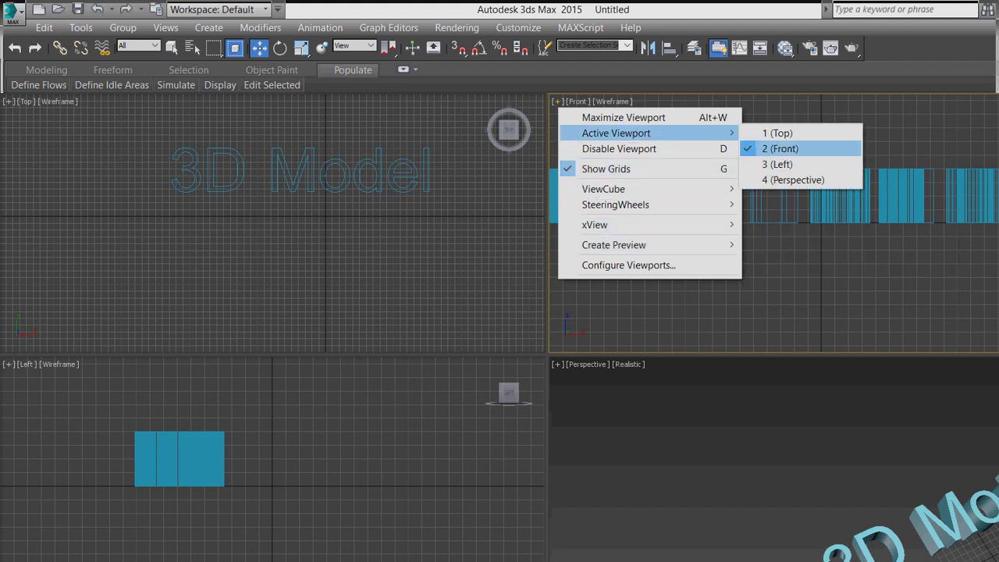
left_click(793, 180)
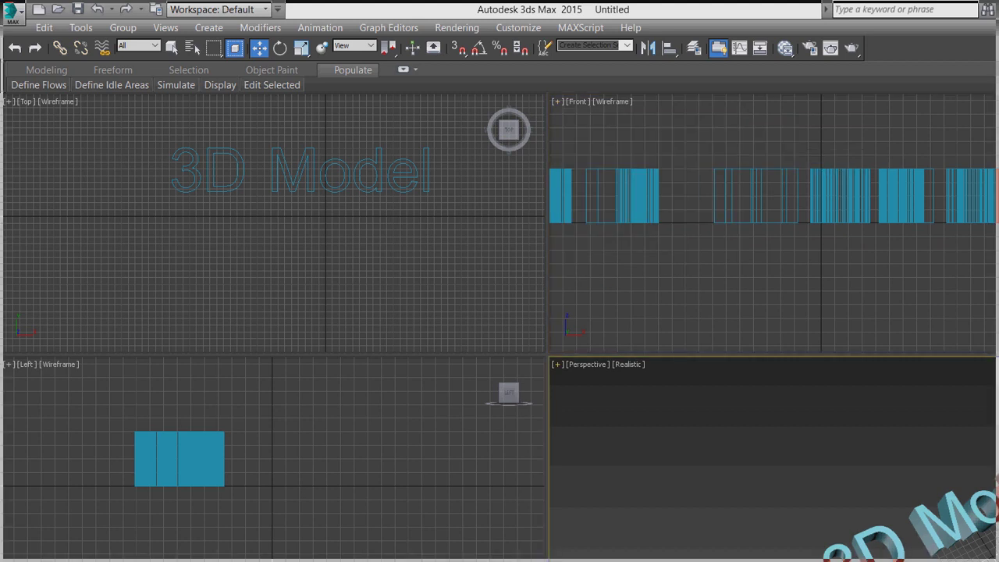
- Set the Front viewport's shading to Realistic and frame the whole text in it
scroll(757, 273, "down", 5)
left_click(773, 222)
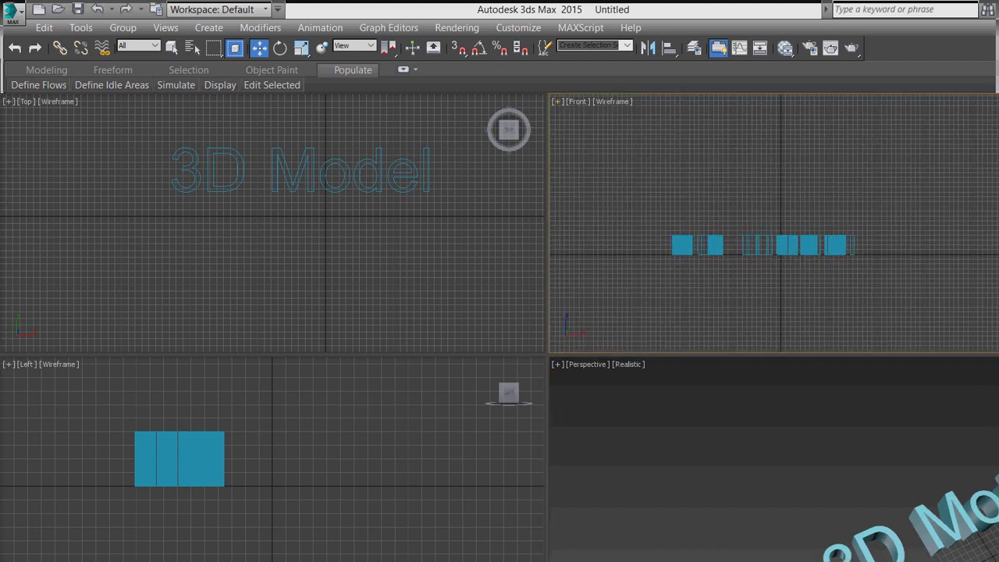
left_click(612, 101)
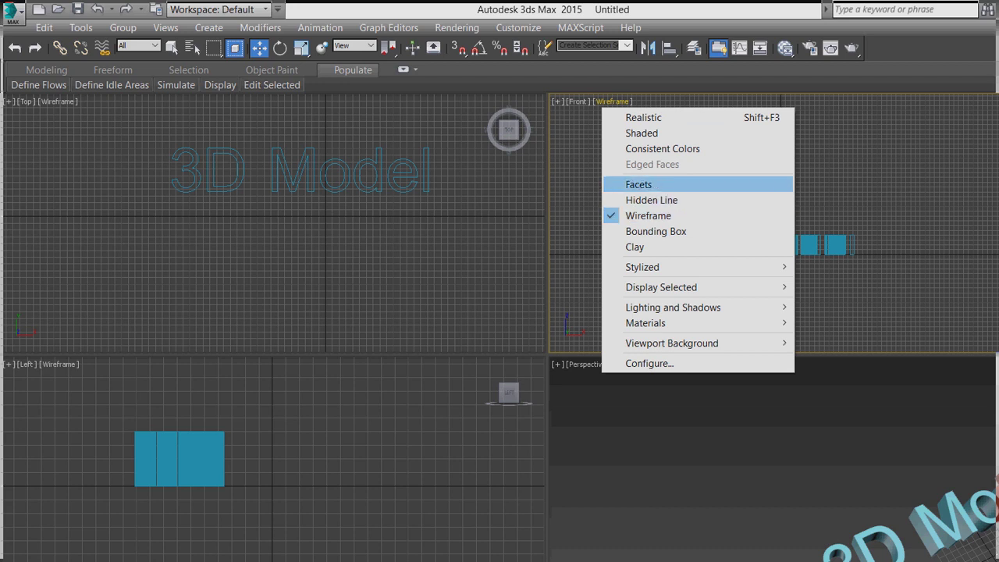
left_click(643, 117)
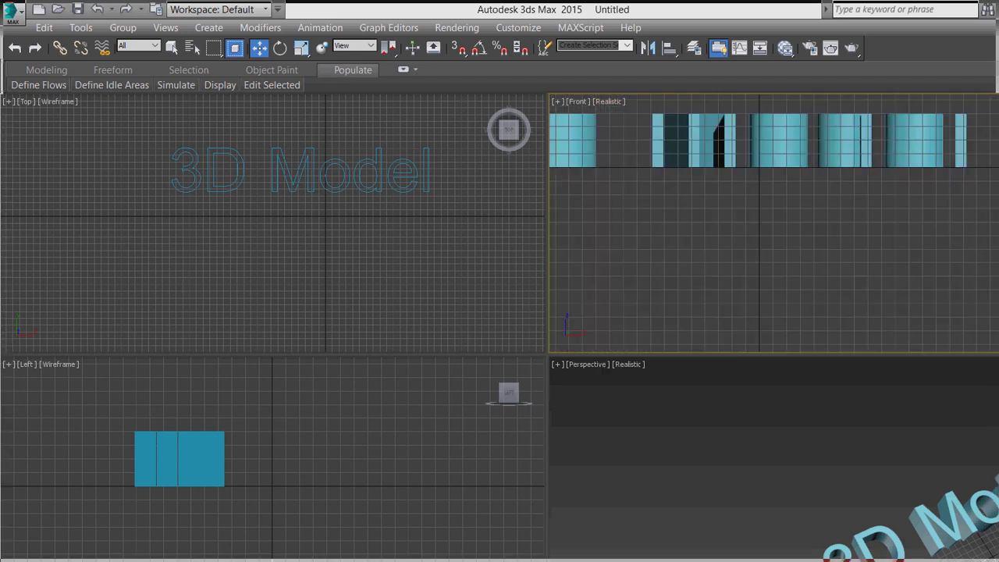
scroll(776, 266, "down", 3)
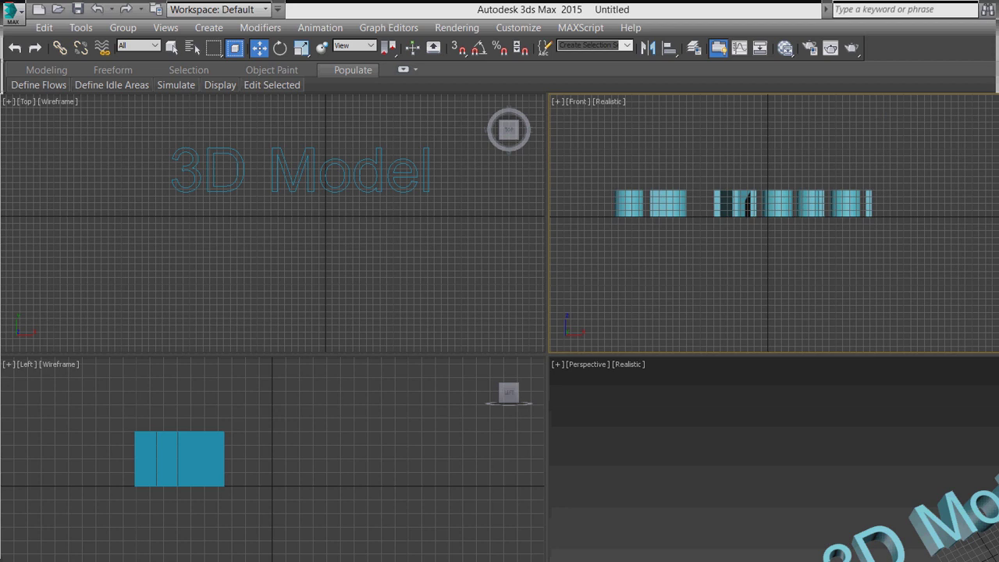
- Hide the grids in the Front and Top viewports
left_click(774, 459)
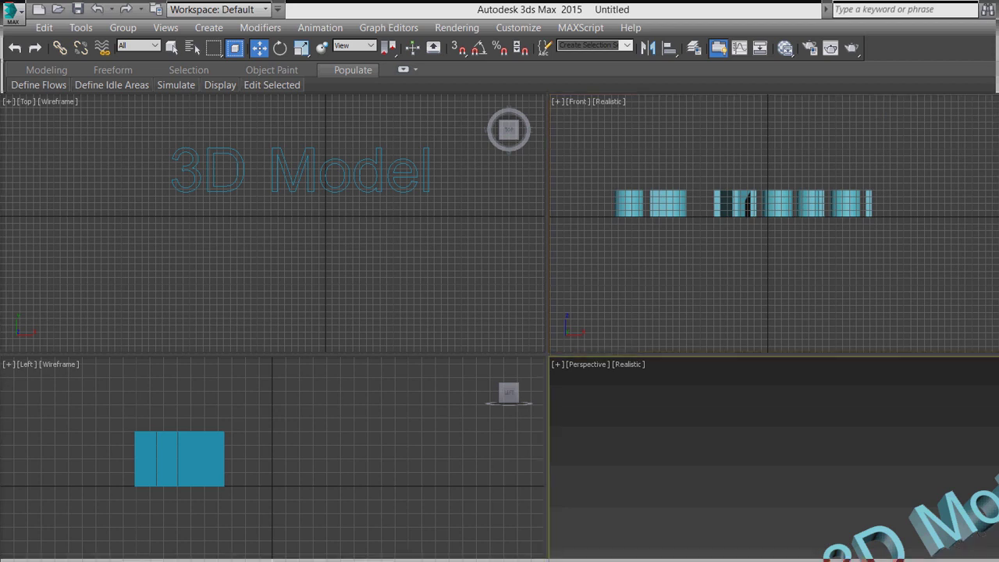
left_click(917, 178)
key("g")
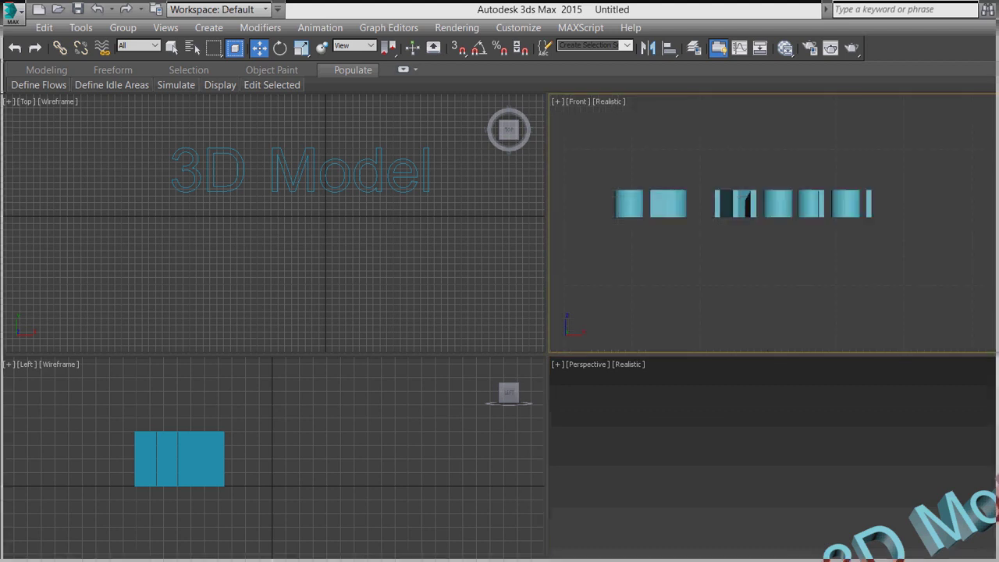
key("g")
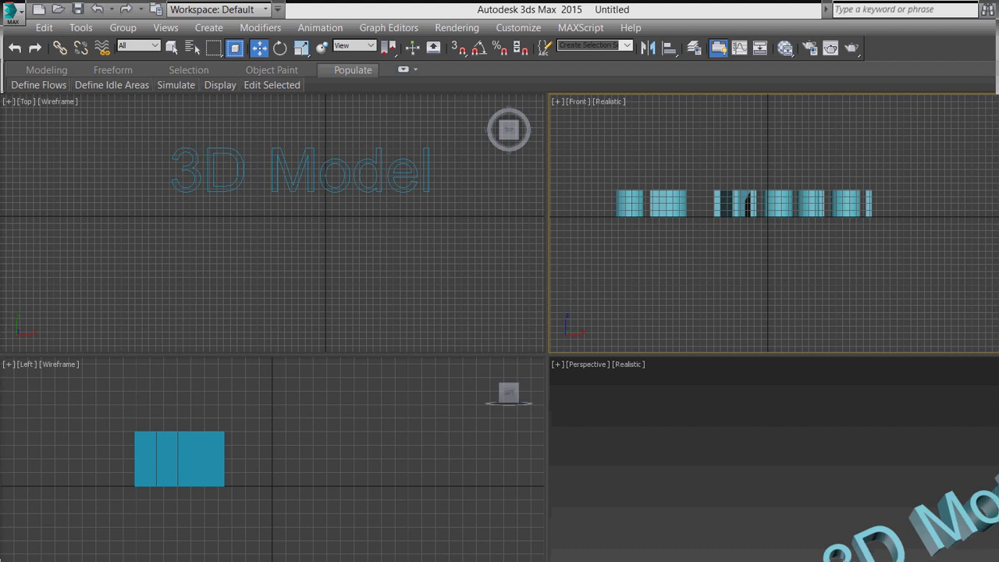
key("g")
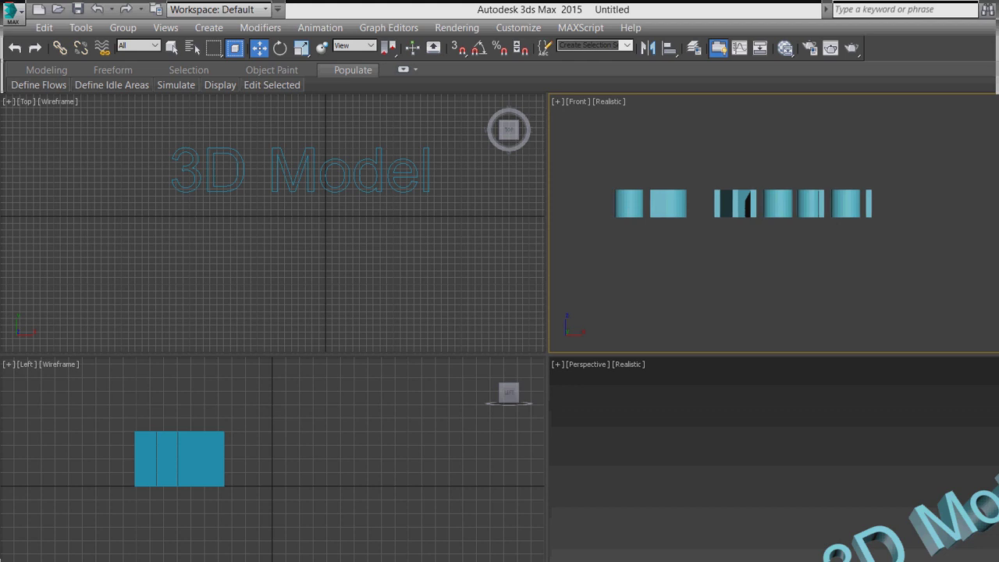
left_click(273, 234)
key("g")
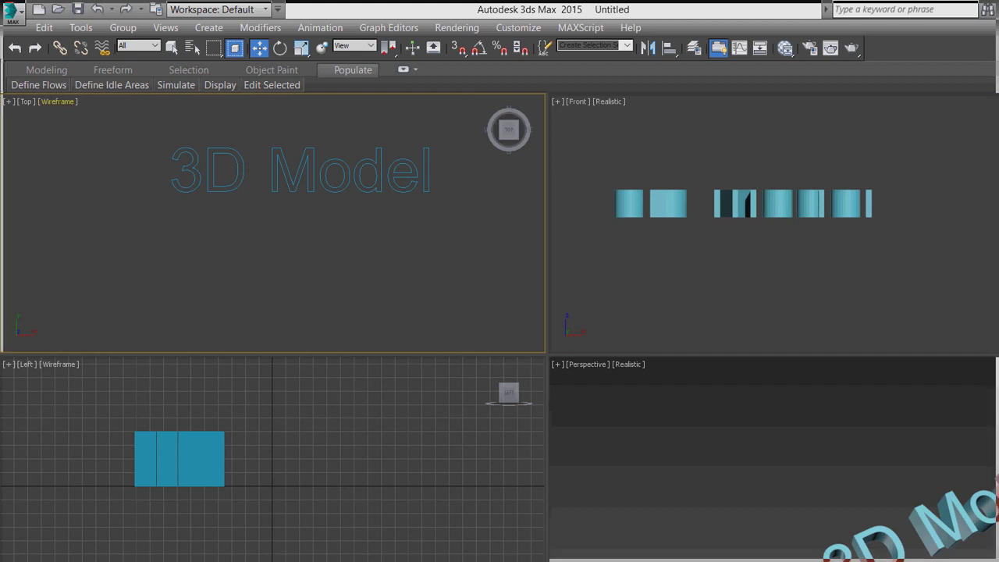
left_click(772, 258)
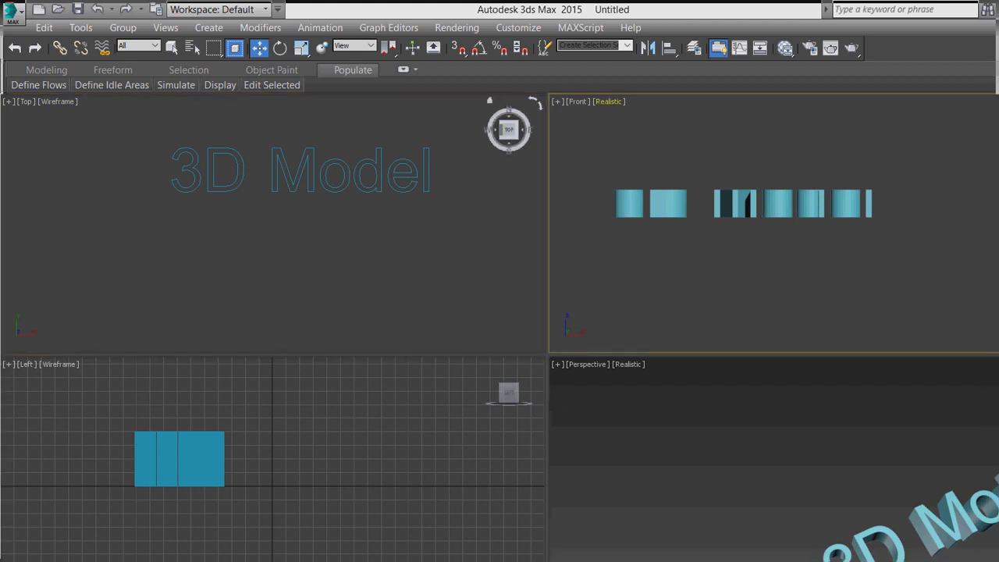
left_click(608, 101)
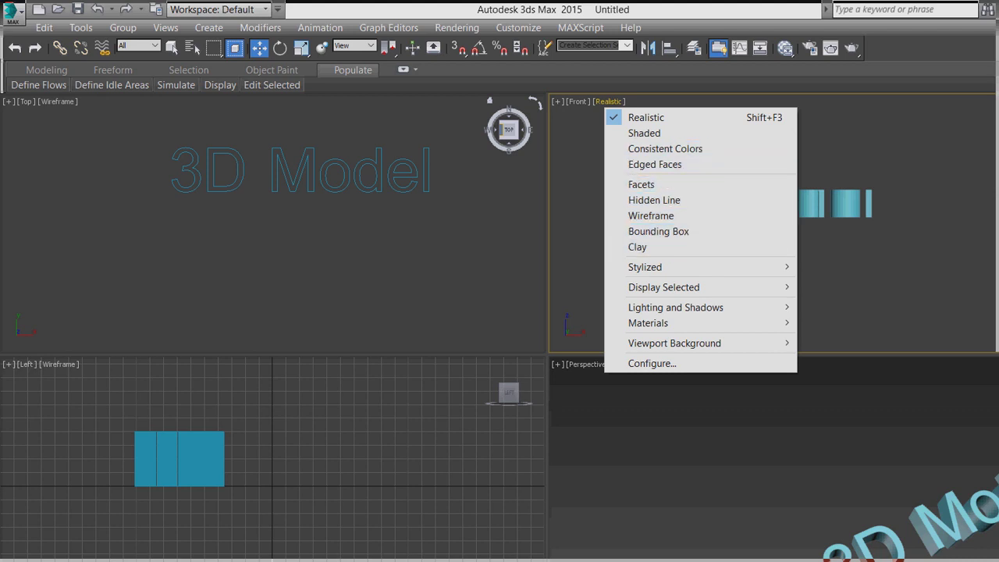
- Select the "3D Model" text and move it across the ground plane toward the middle of the Perspective viewport
mouse_move(674, 343)
left_click(948, 521)
left_click_drag(949, 521, 852, 467)
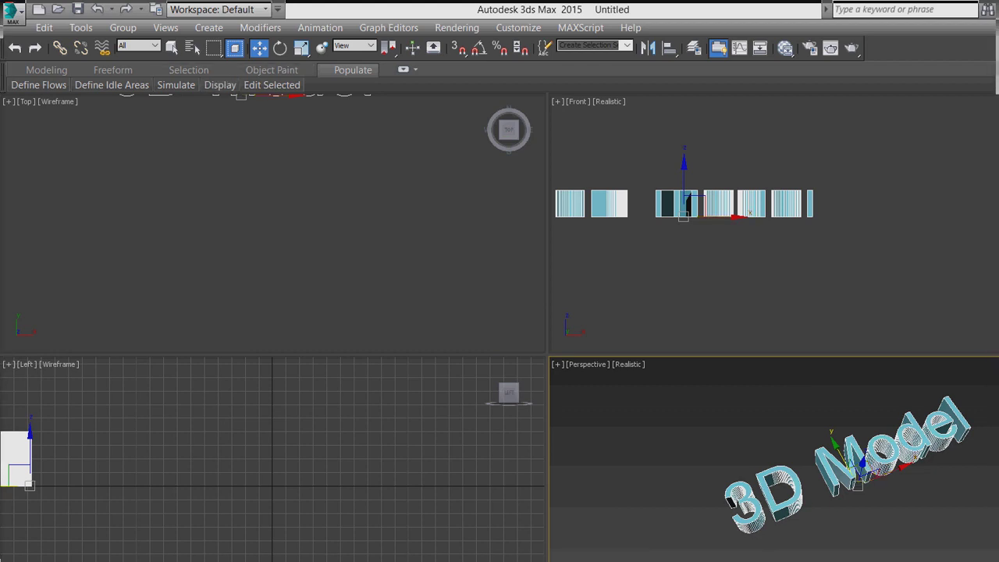
- Draw a wide box in the middle of the Front viewport and activate the Perspective viewport
scroll(854, 456, "up", 3)
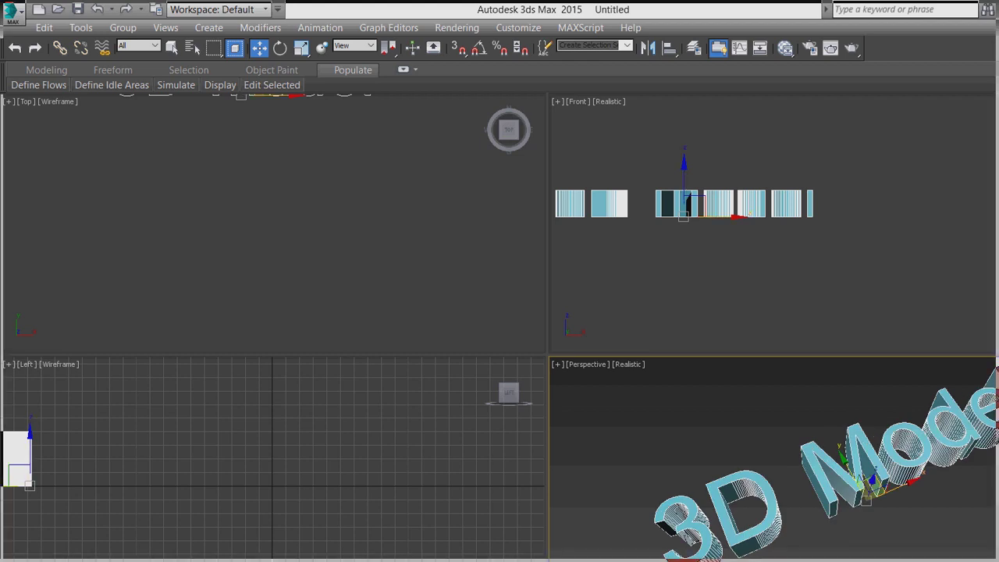
middle_click_drag(939, 558, 907, 484)
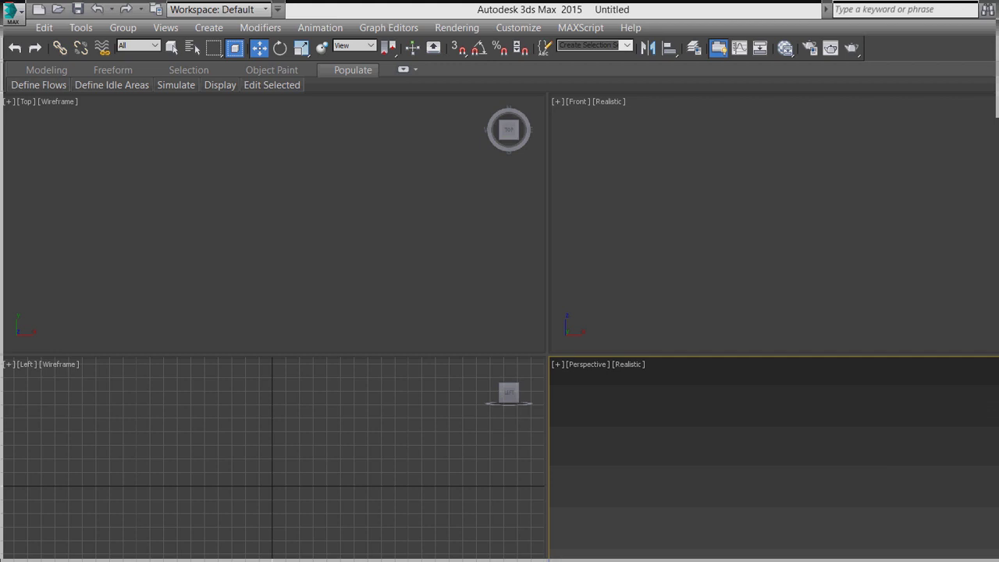
key("q")
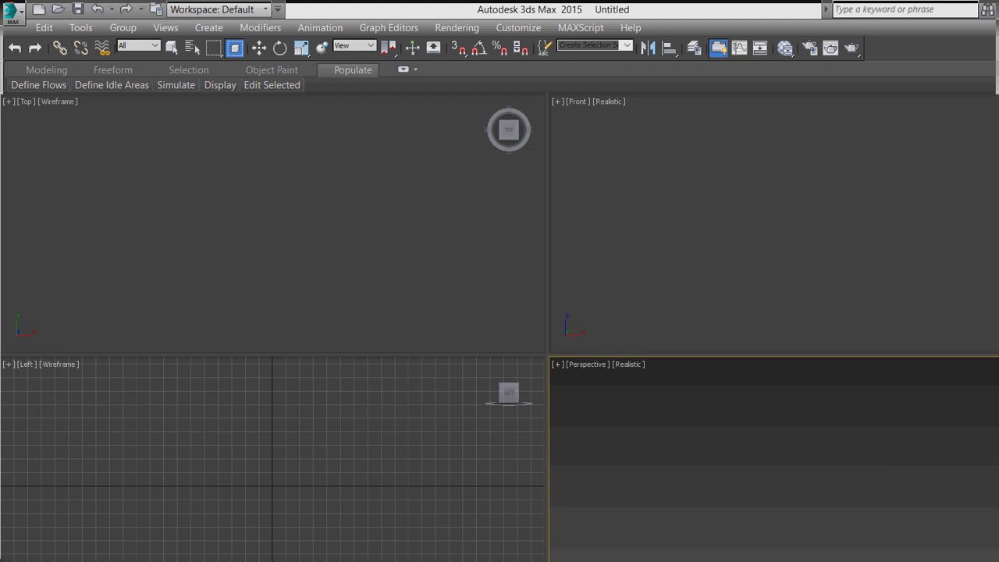
left_click_drag(685, 186, 906, 306)
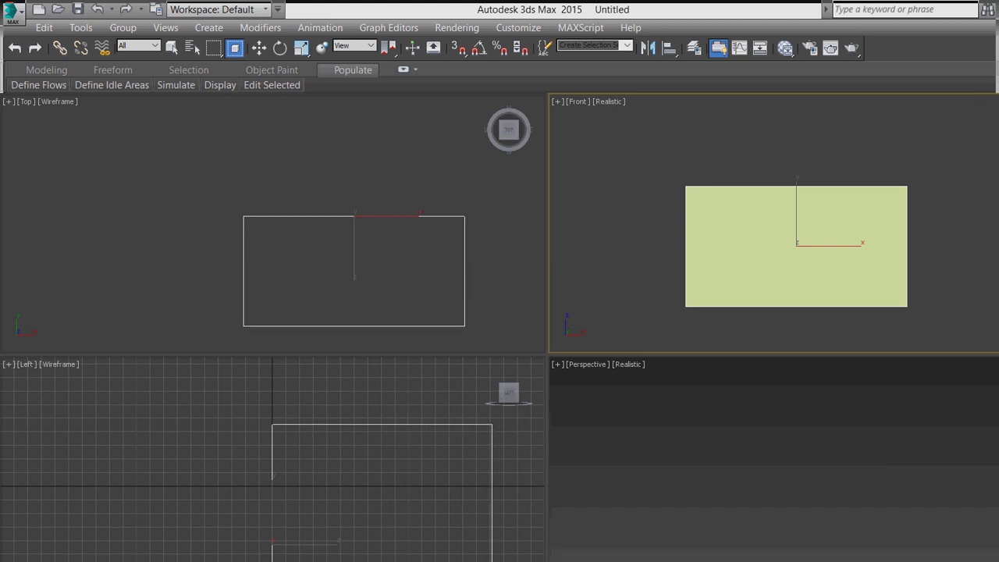
right_click(772, 457)
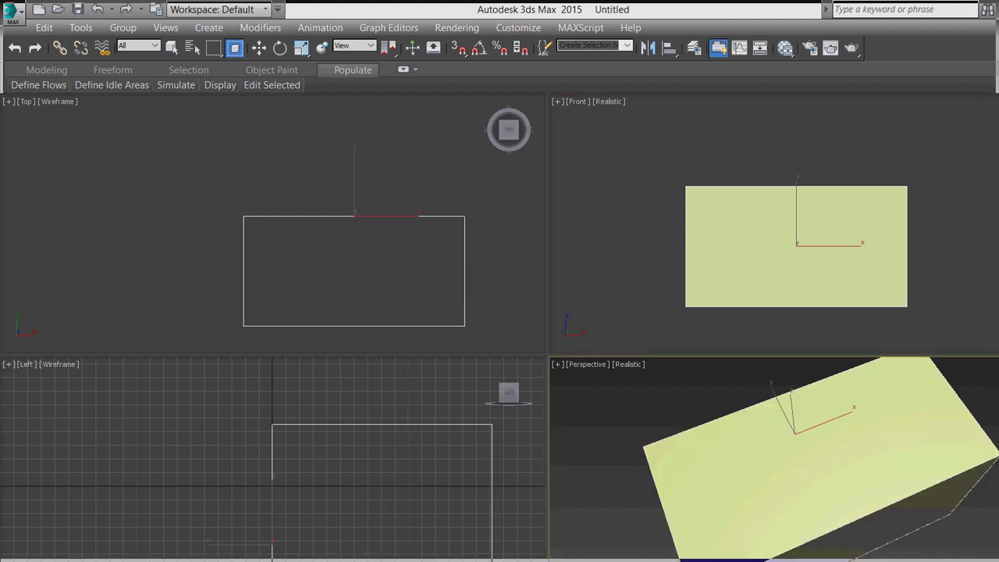
scroll(863, 452, "down", 5)
scroll(863, 453, "up", 3)
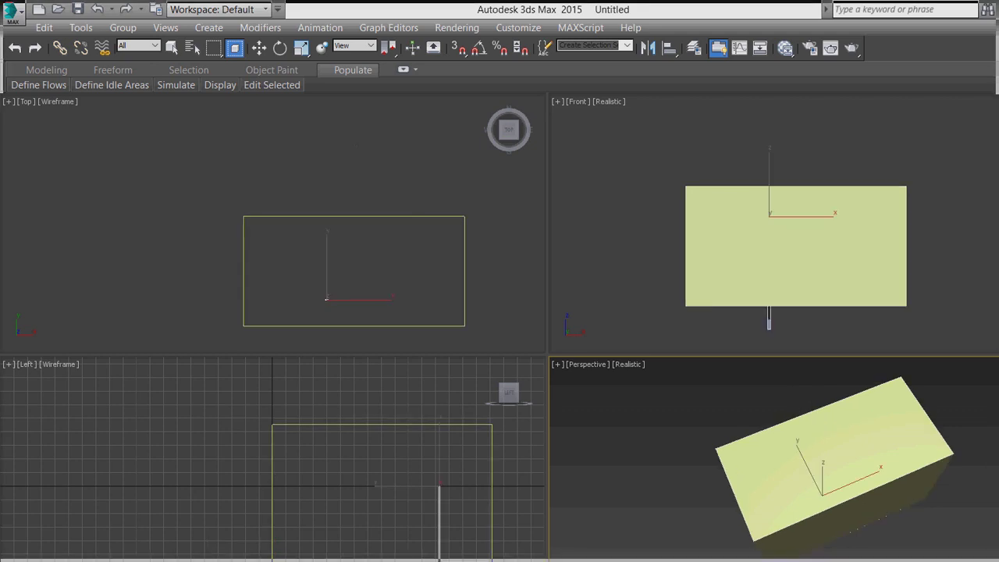
- Undo the thin object drawn inside the box, and move the box down along its Z axis
key("w")
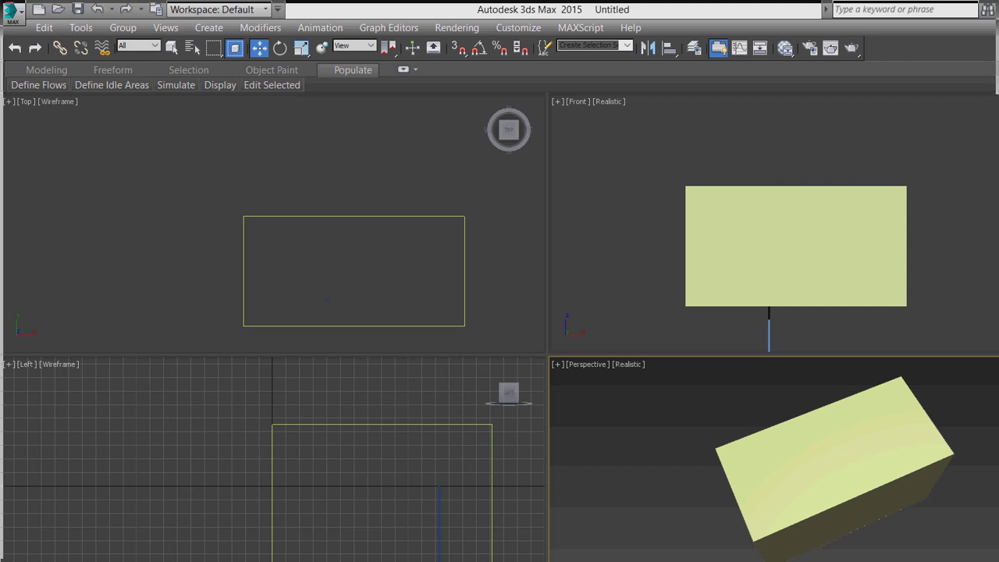
key("ctrl+z")
key("ctrl+z")
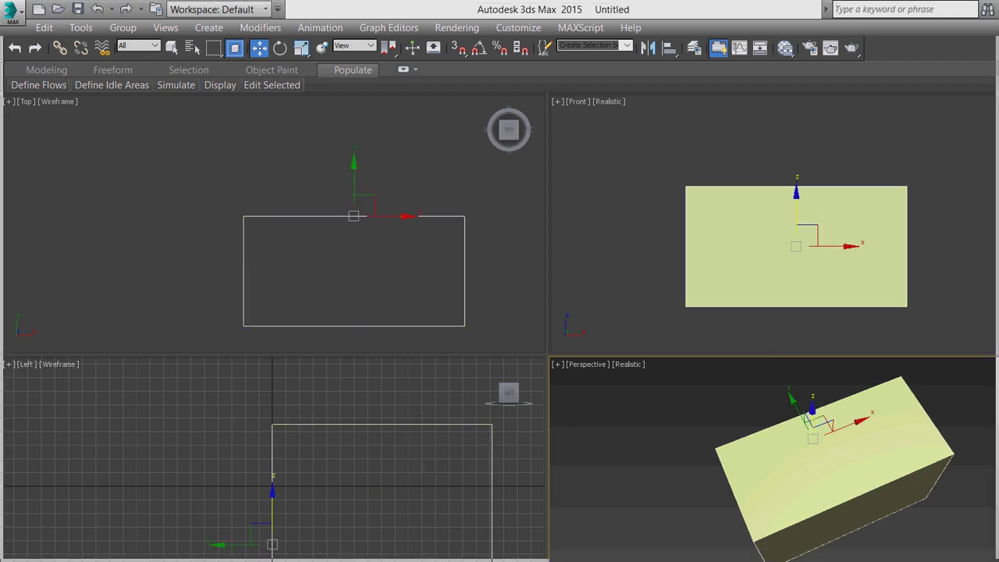
left_click_drag(812, 413, 813, 433)
key("q")
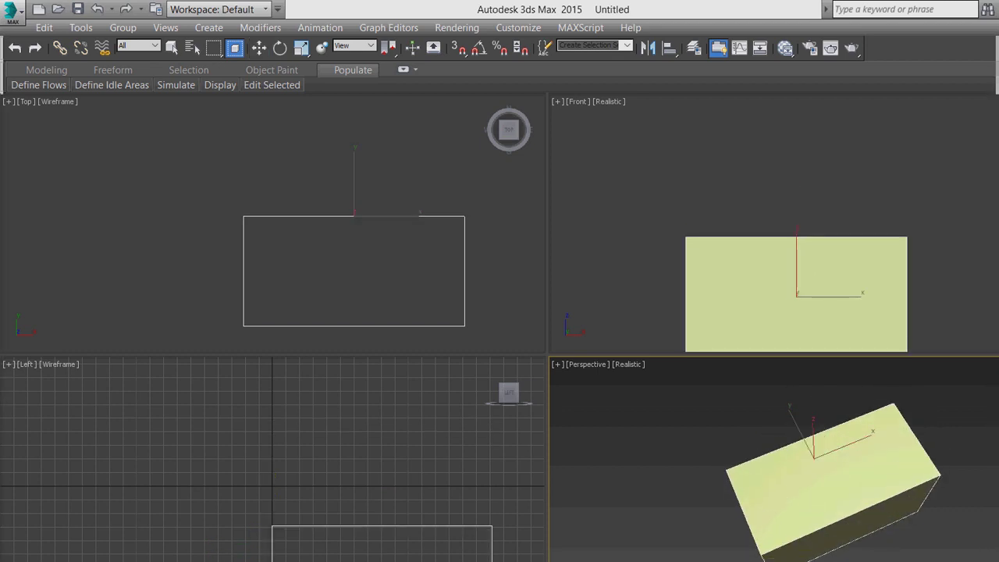
- Examine the box in the Perspective viewport from near and far
scroll(822, 483, "down", 5)
scroll(822, 483, "up", 6)
scroll(822, 484, "down", 3)
scroll(822, 484, "up", 4)
scroll(772, 460, "down", 4)
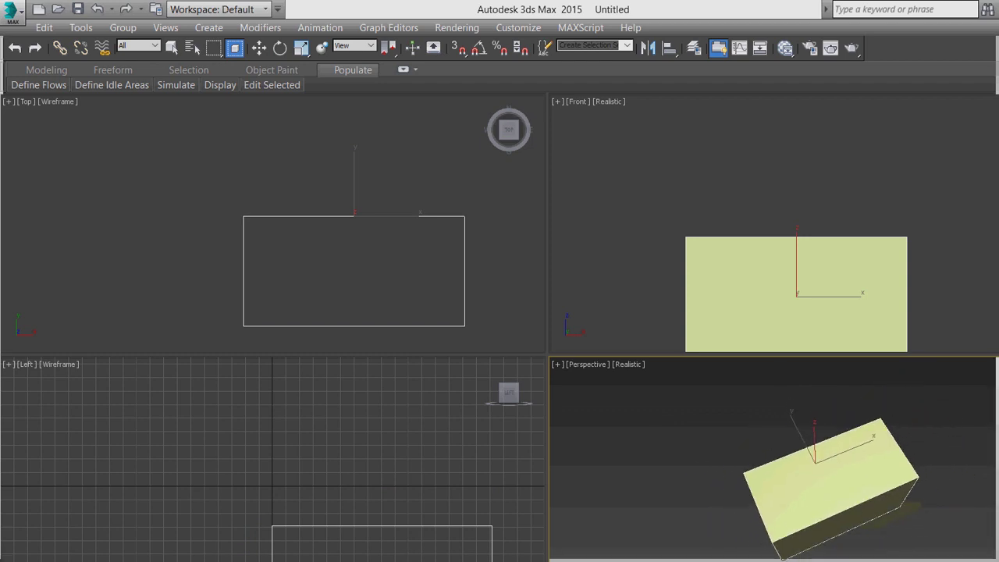
scroll(819, 468, "down", 4)
scroll(819, 468, "up", 6)
scroll(820, 468, "down", 5)
scroll(819, 469, "up", 3)
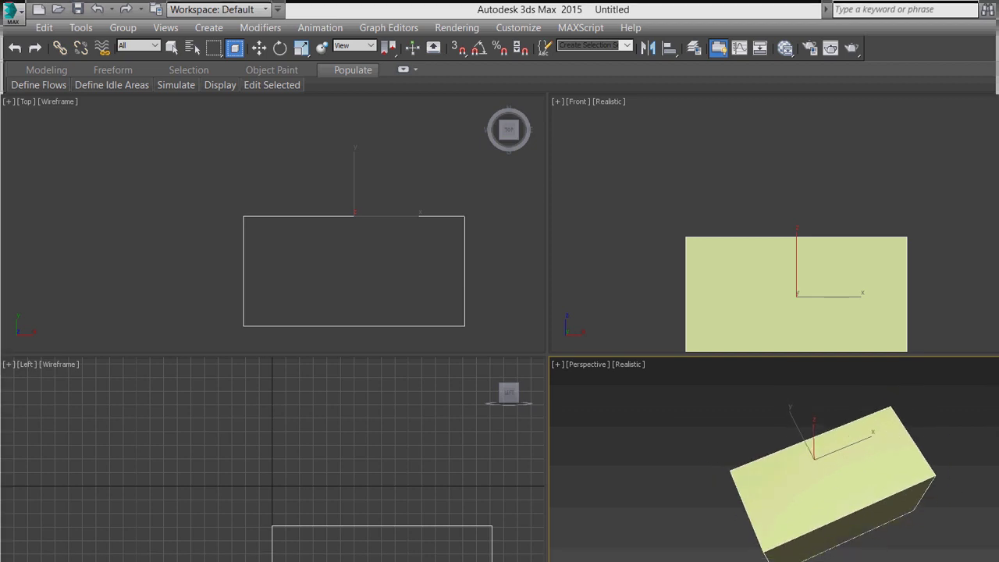
scroll(728, 417, "up", 3)
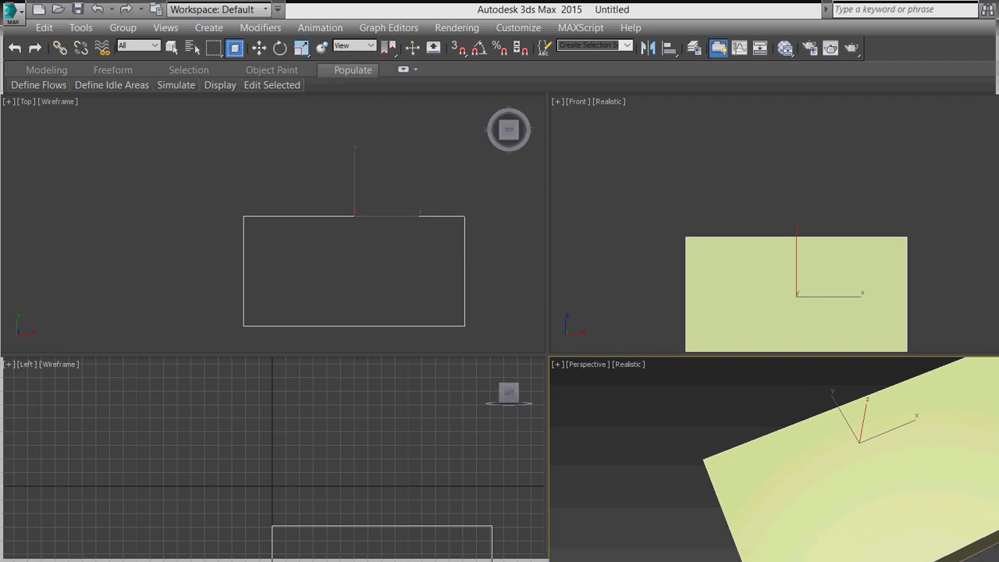
scroll(808, 515, "down", 5)
scroll(827, 484, "up", 5)
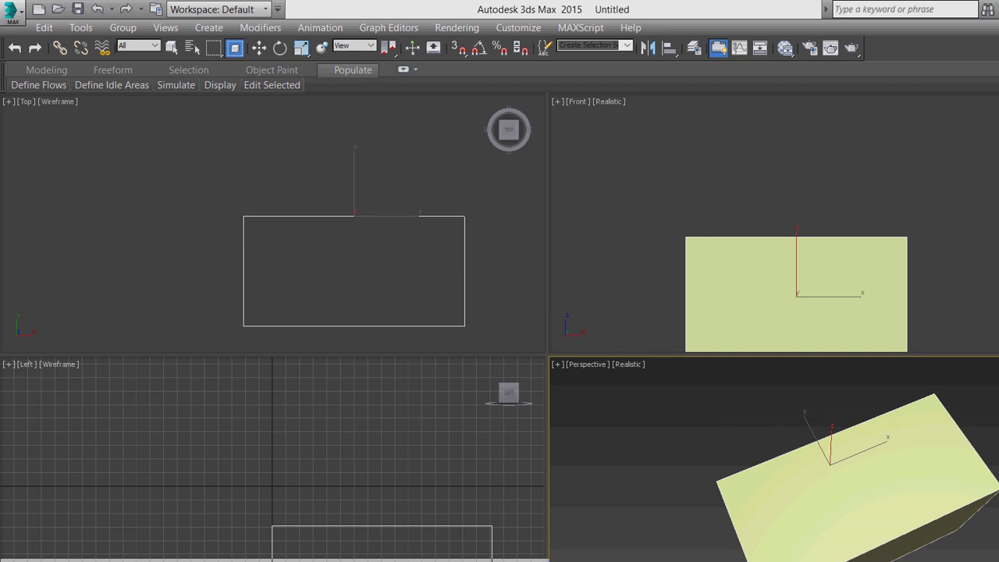
- Make the box narrower, lower and deeper, and deselect it
key("w")
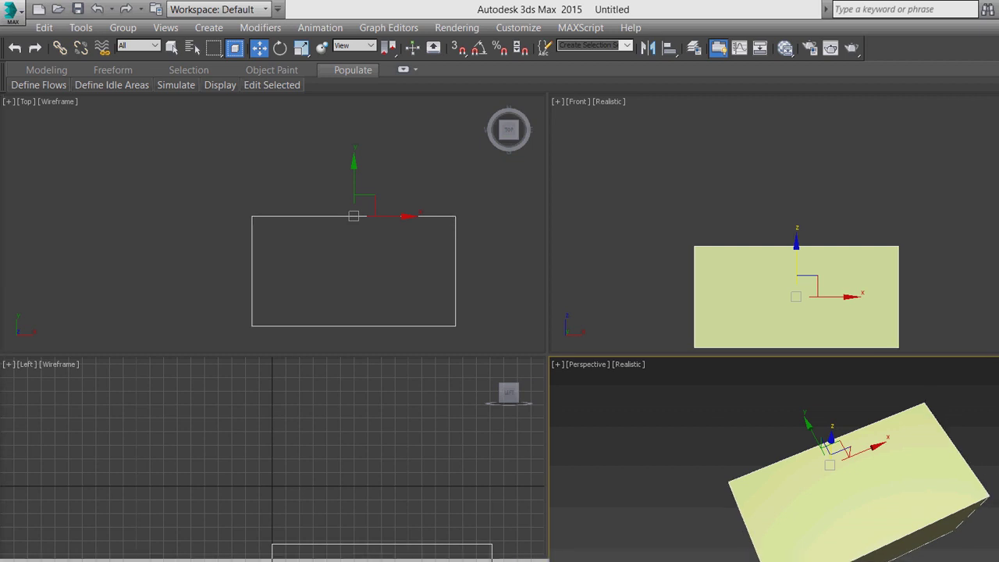
scroll(863, 459, "down", 2)
middle_click_drag(889, 437, 824, 472)
key("ctrl+d")
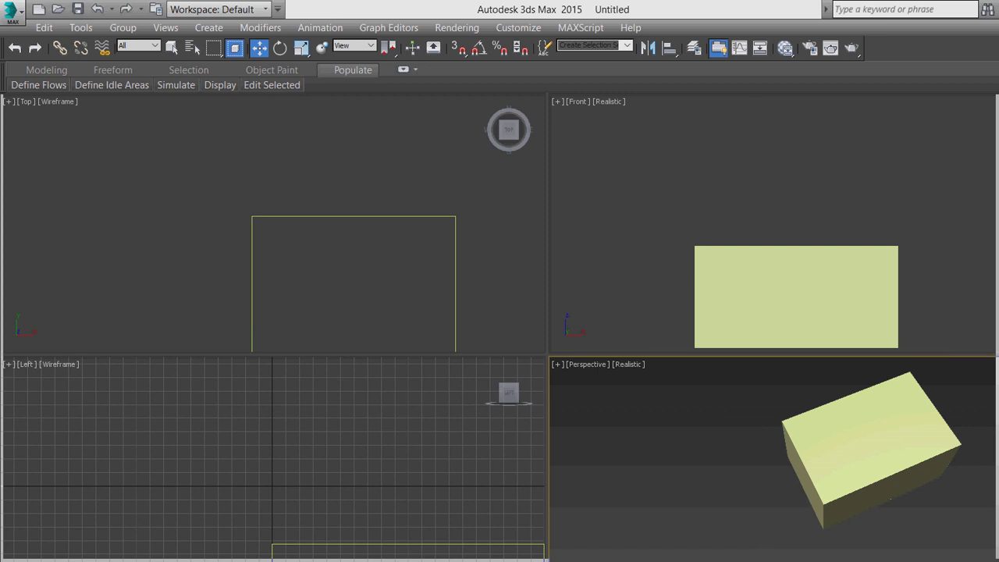
- Create a truncated cone beside the box in the Perspective viewport, with its top narrower than its base
left_click(657, 480)
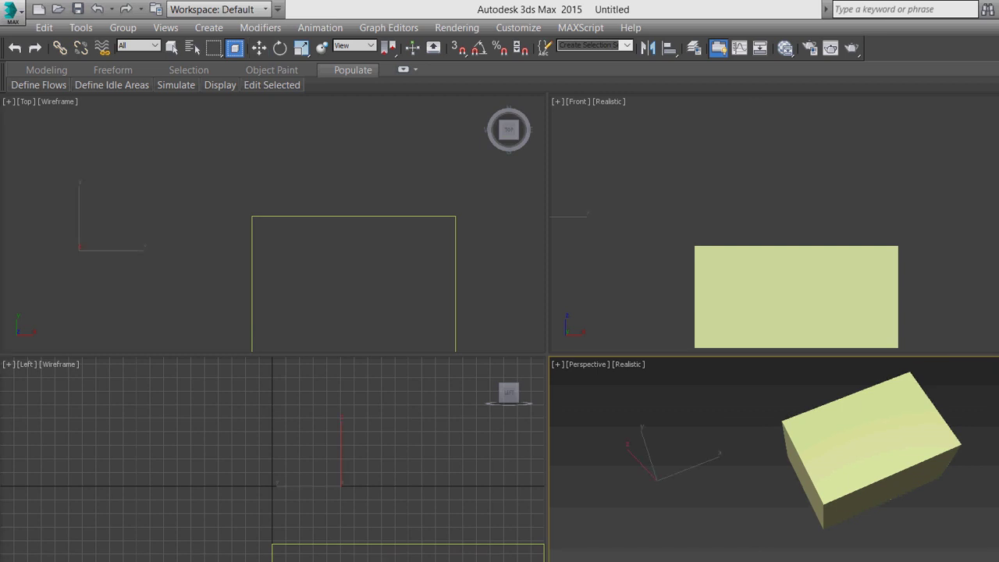
left_click_drag(666, 503, 727, 496)
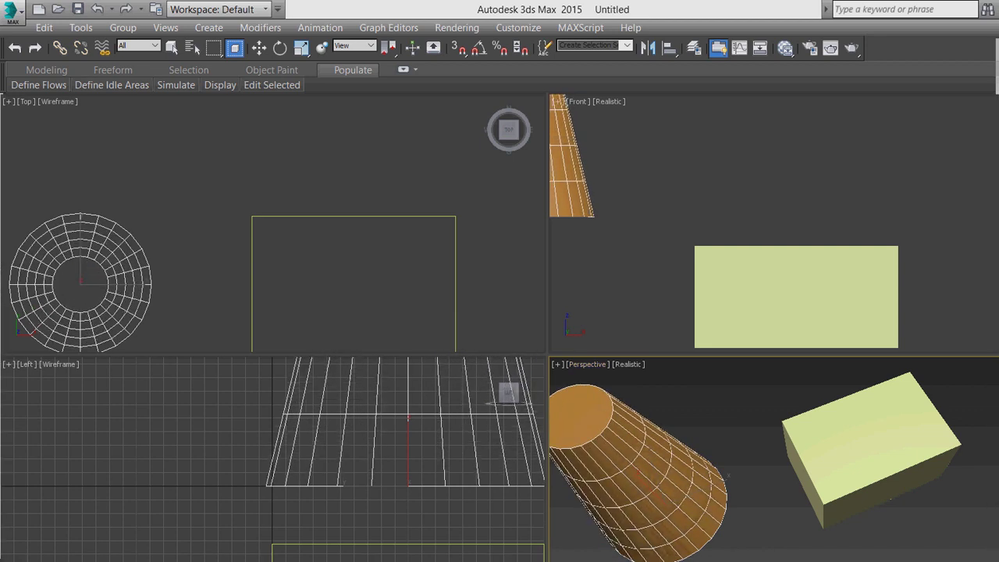
key("w")
middle_click_drag(772, 460, 822, 459)
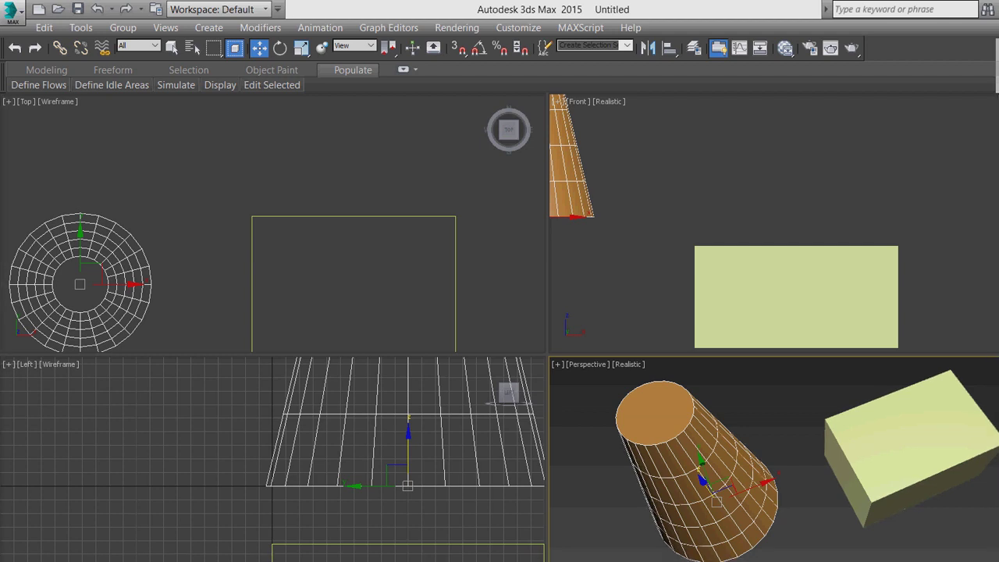
- Increase the cone's sides and cap segments and narrow its top
left_click(996, 439)
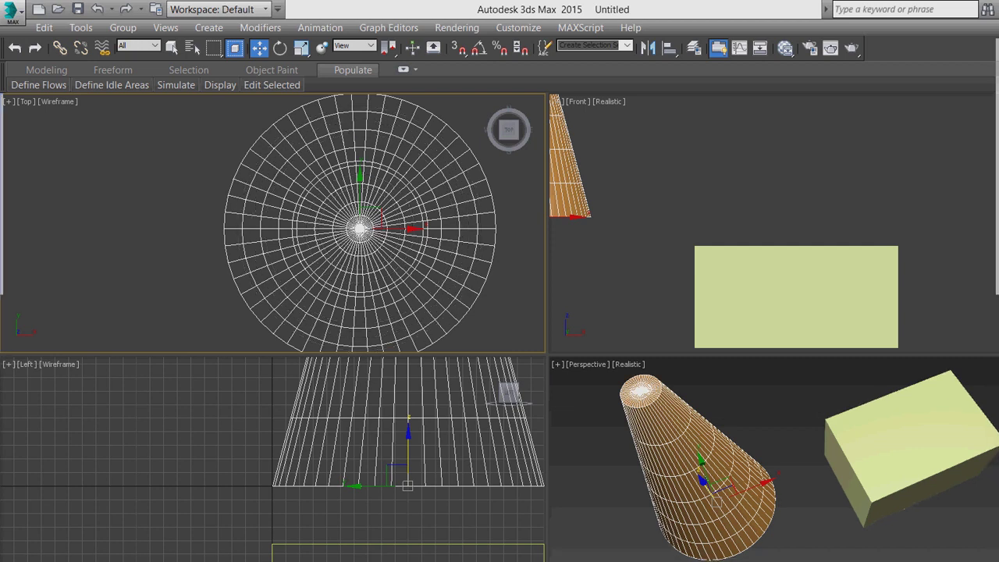
scroll(996, 438, "up", 4)
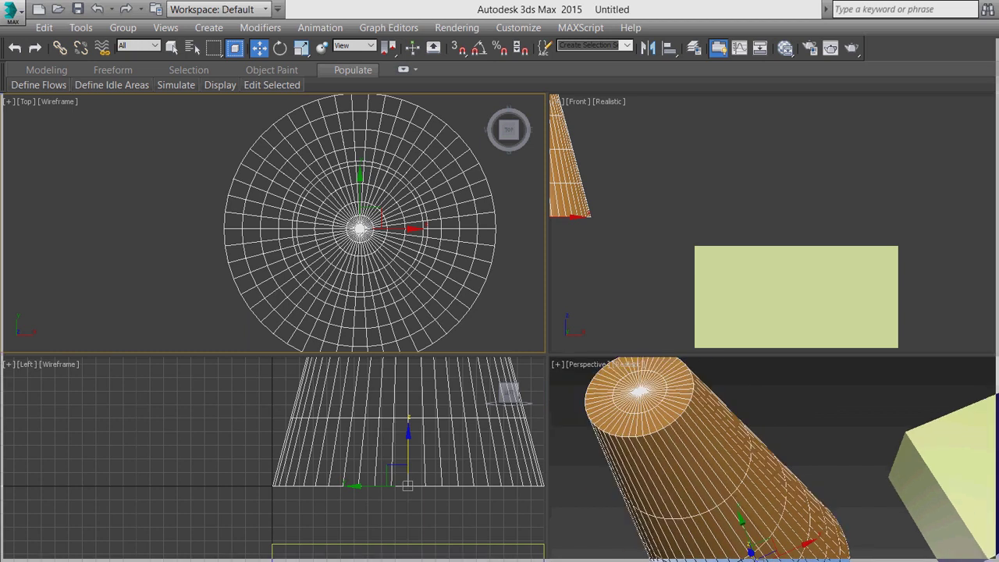
scroll(995, 445, "down", 5)
scroll(996, 445, "up", 2)
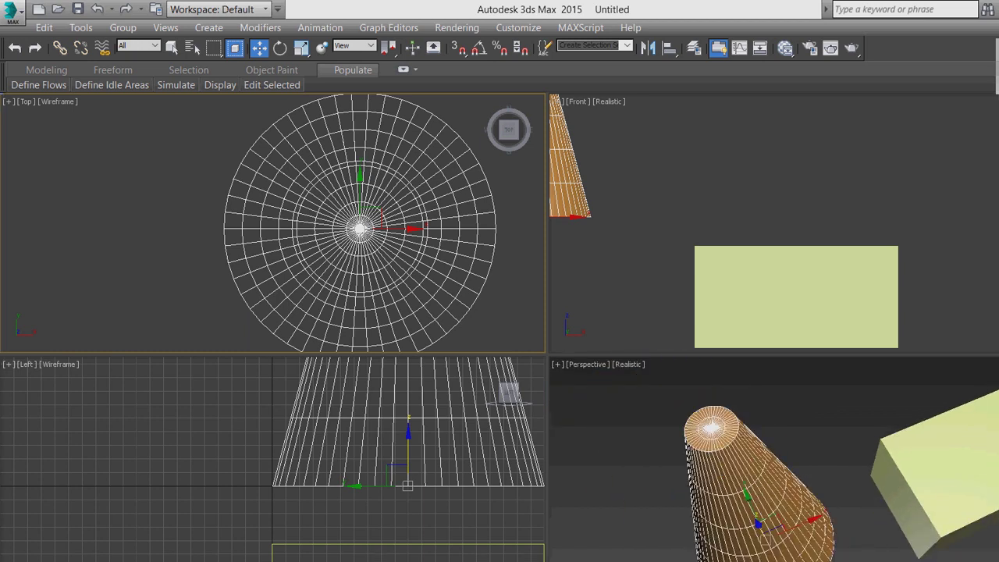
scroll(996, 445, "down", 3)
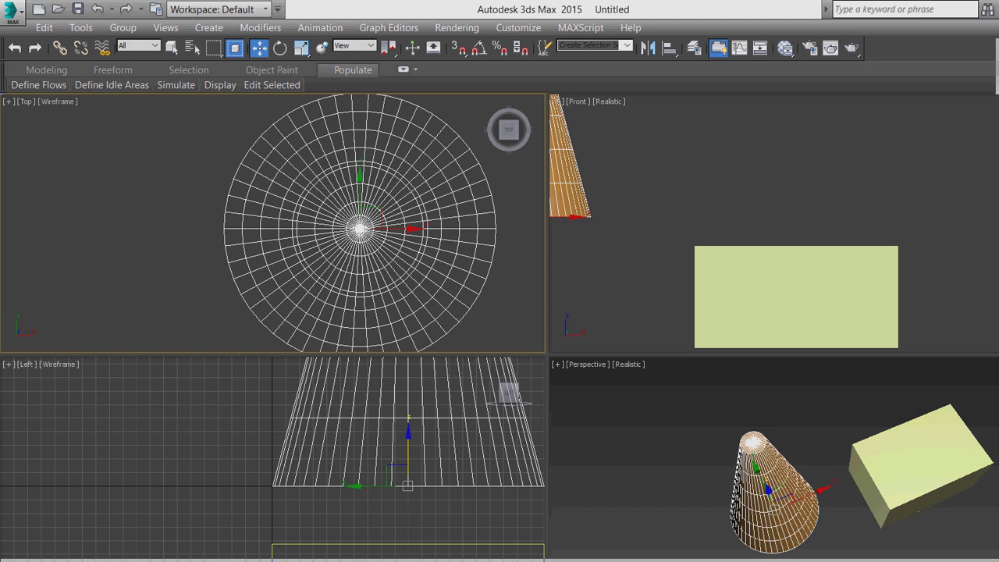
- Shrink the cone's base radius and enlarge its top radius to turn it into an upside-down cone
key("ctrl+z")
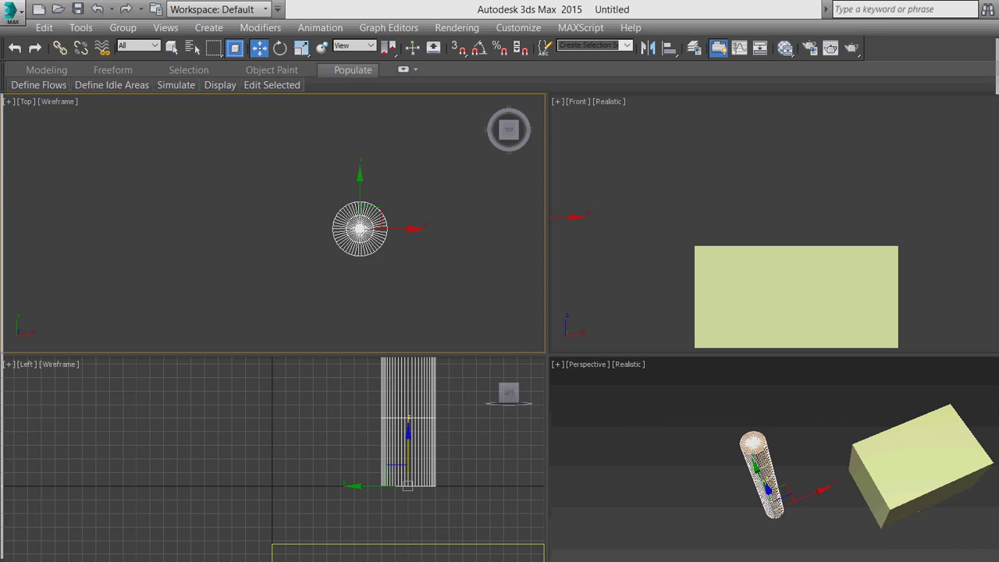
key("ctrl+z")
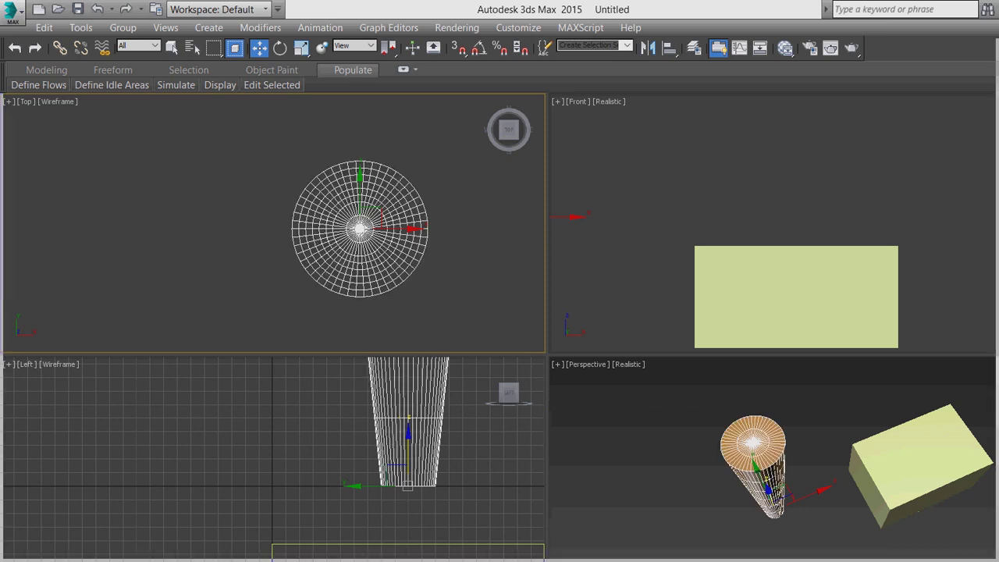
key("Return")
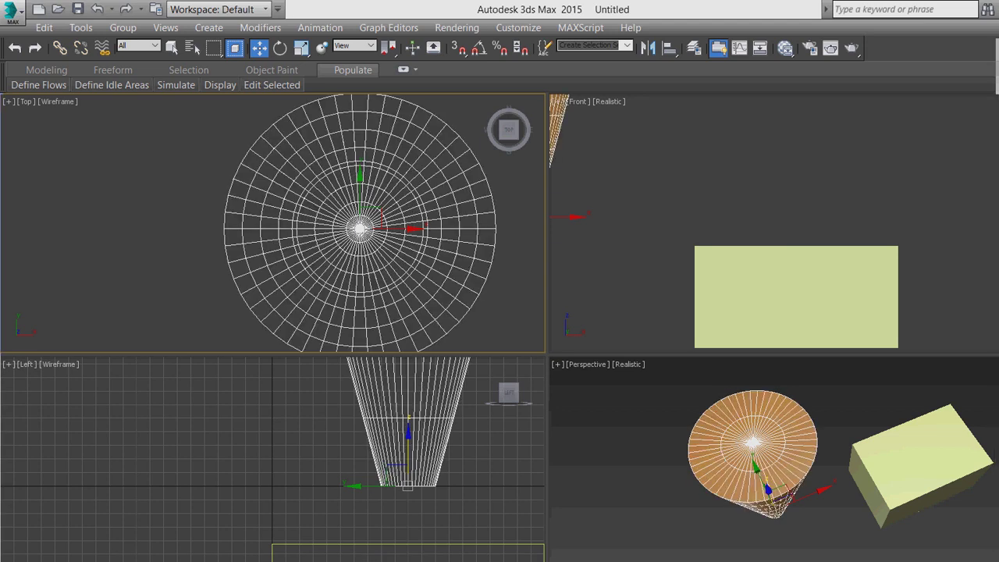
- Orbit the Perspective viewport to a level side view of the upside-down cone and deselect the cone
key("ctrl+r")
left_click_drag(820, 499, 819, 425)
middle_click_drag(780, 523, 780, 546, "alt")
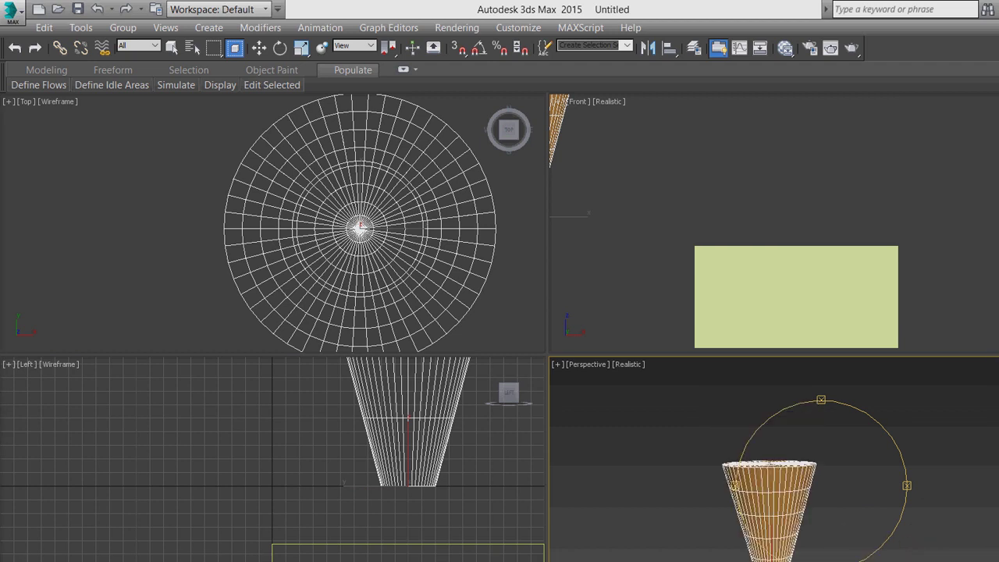
key("w")
key("ctrl+d")
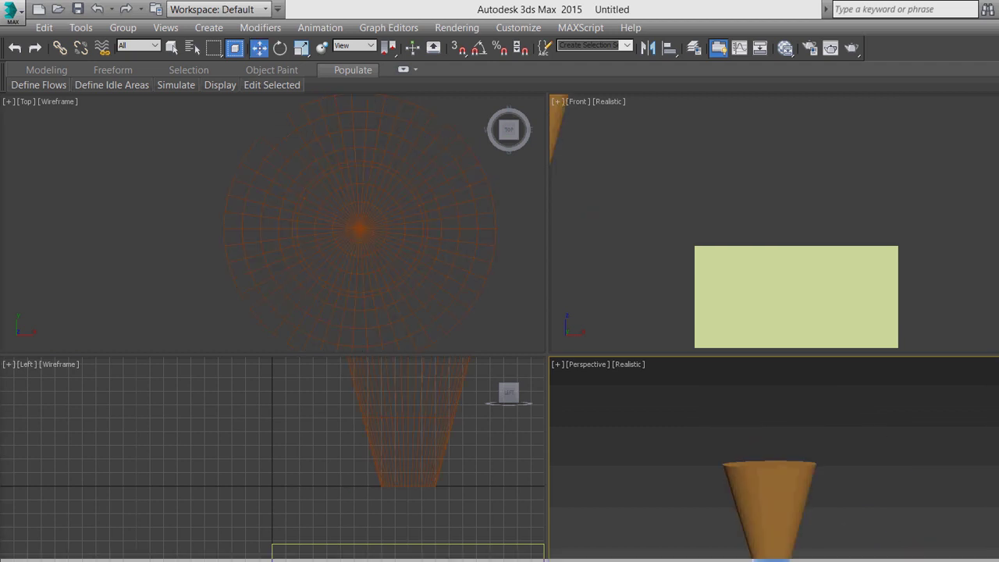
key("ctrl+a")
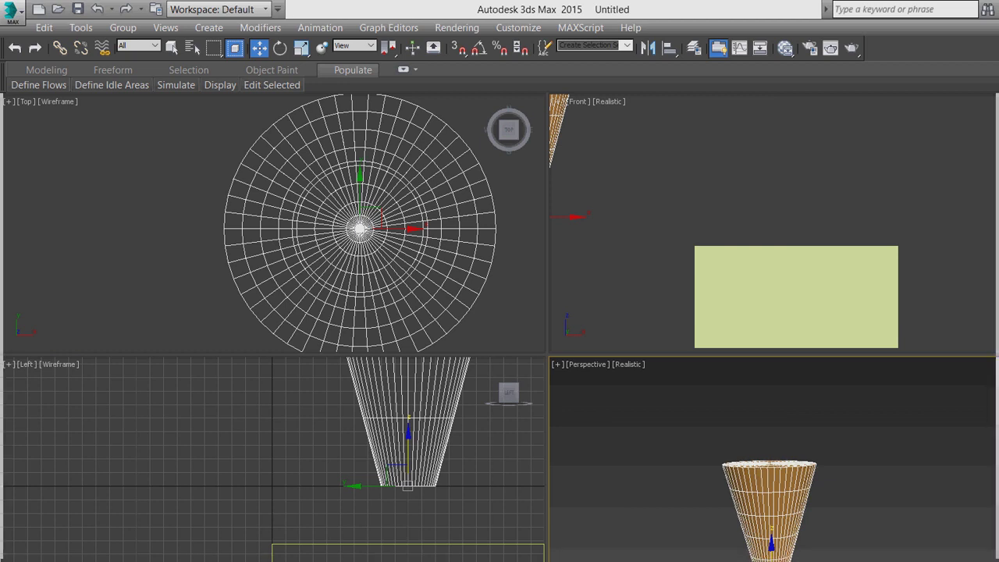
key("ctrl+d")
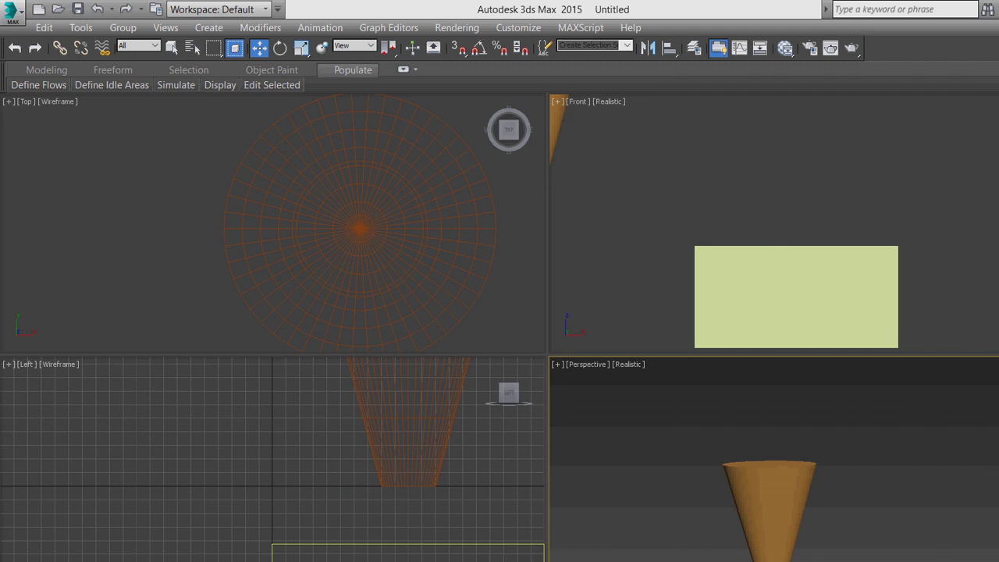
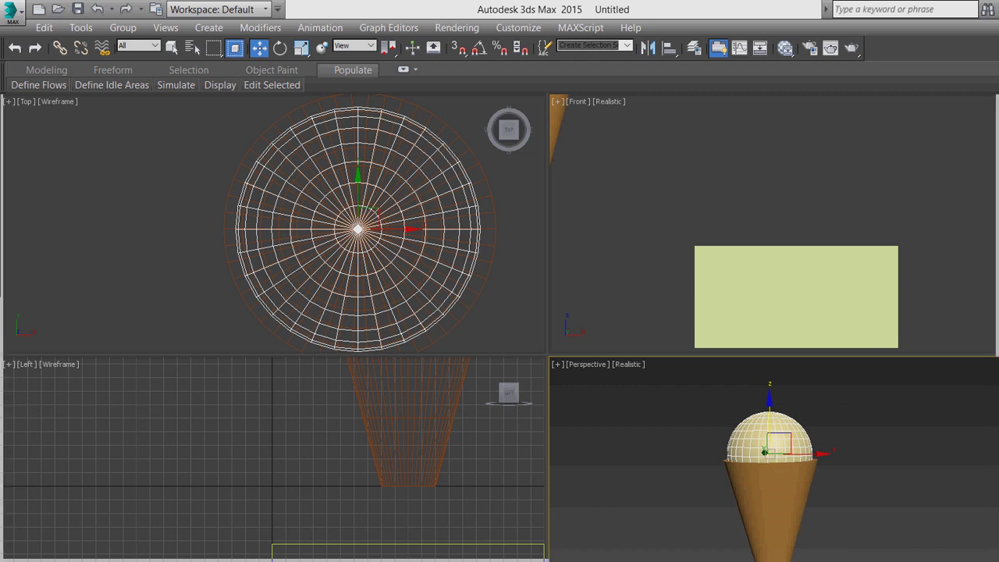
- Increase the segments of the sphere sitting in the cone, and raise the sphere slightly in the Left viewport
scroll(944, 412, "up", 3)
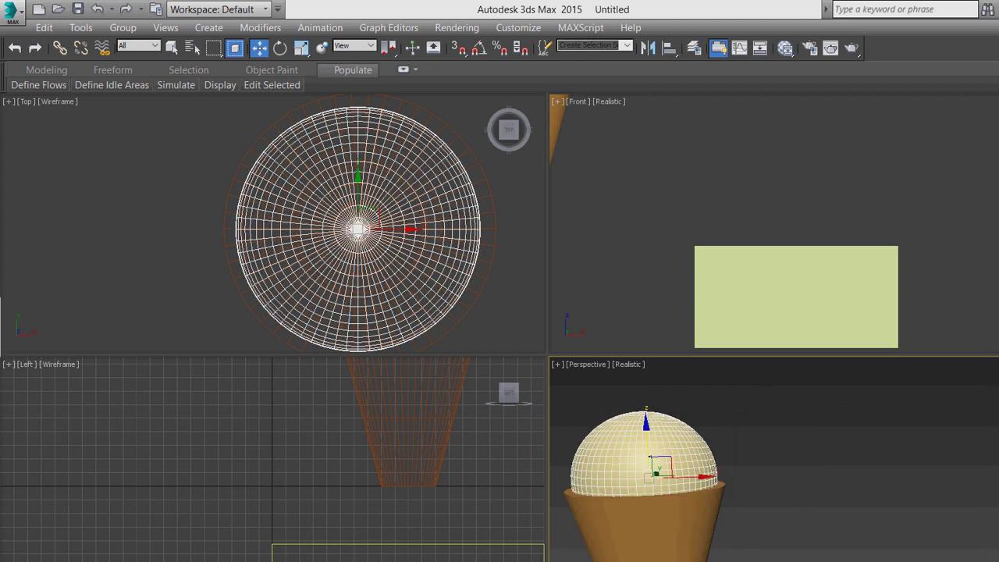
scroll(773, 461, "down", 3)
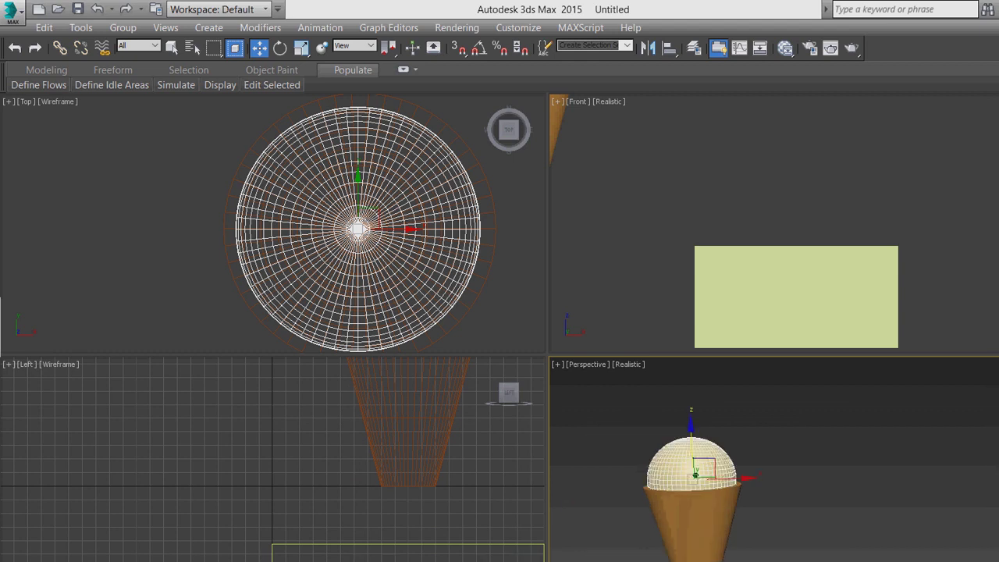
right_click(399, 468)
scroll(399, 468, "down", 4)
scroll(400, 452, "up", 2)
middle_click_drag(398, 450, 397, 555)
scroll(427, 537, "down", 2)
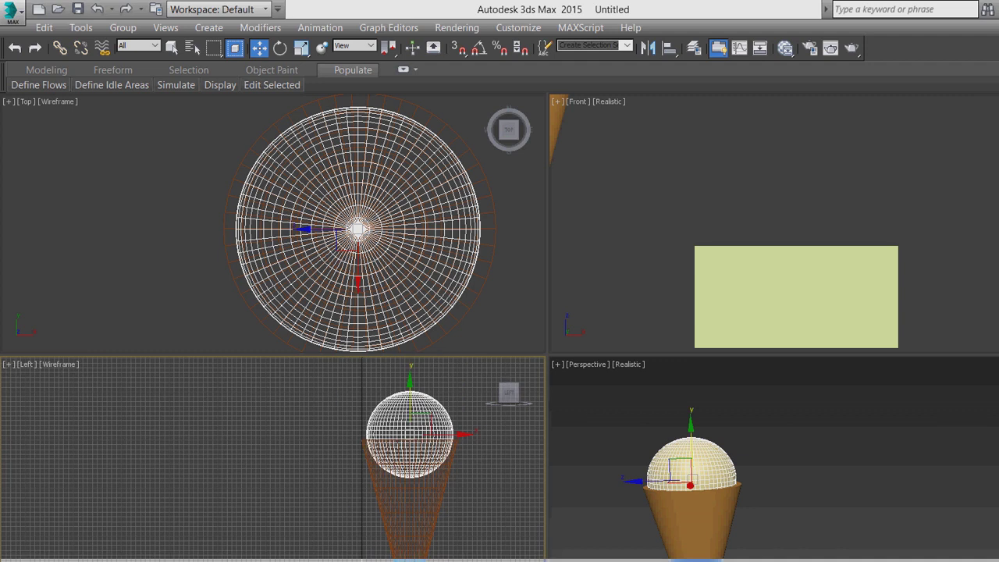
scroll(397, 401, "up", 2)
left_click_drag(415, 414, 415, 410)
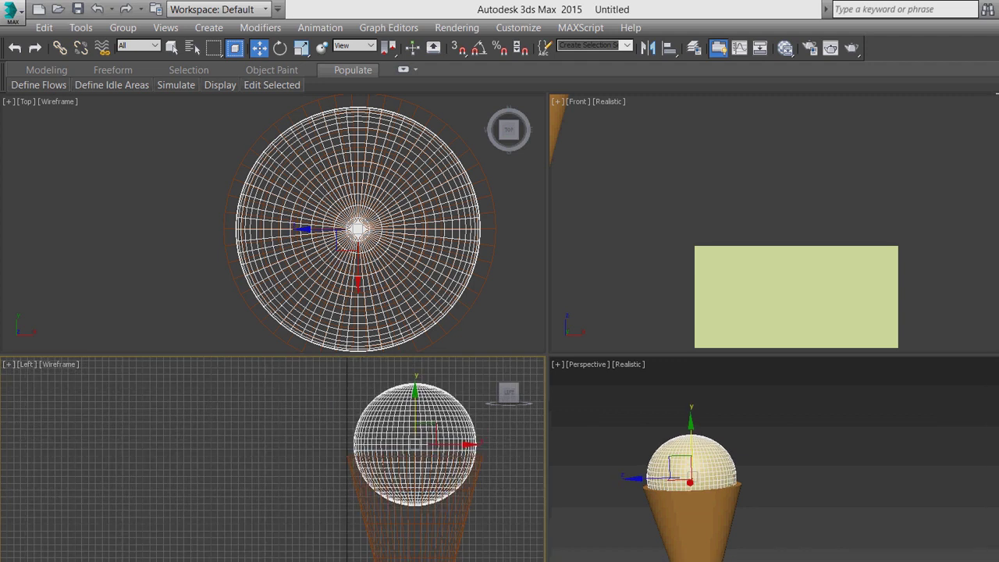
- Deselect the sphere and bring the whole ice cream cone into view in the Perspective viewport
left_click(780, 468)
scroll(772, 473, "down", 3)
middle_click_drag(772, 472, 771, 399)
scroll(716, 402, "up", 2)
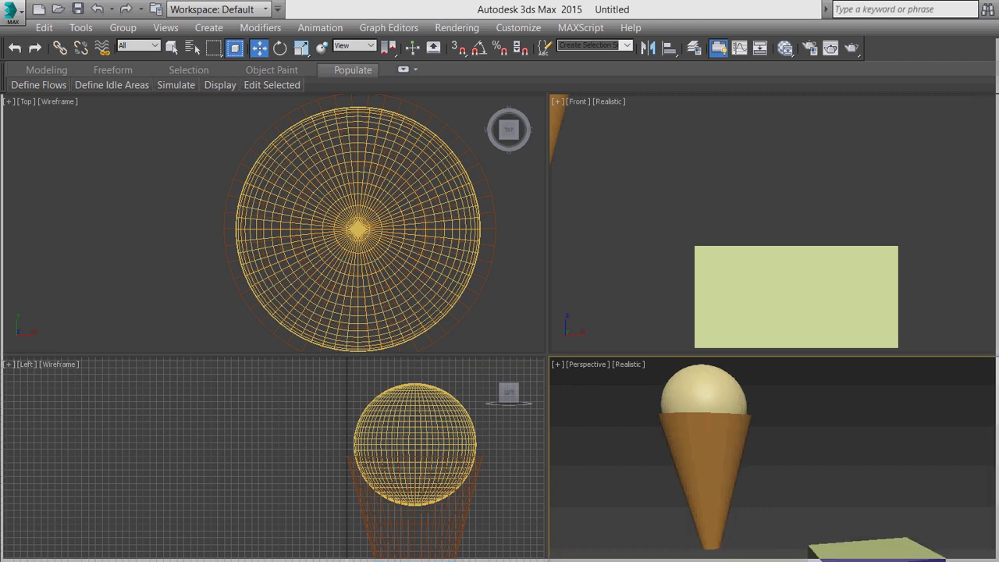
- Draw a cylinder above the box in the Front viewport
scroll(740, 443, "down", 2)
middle_click_drag(740, 443, 894, 461, "alt")
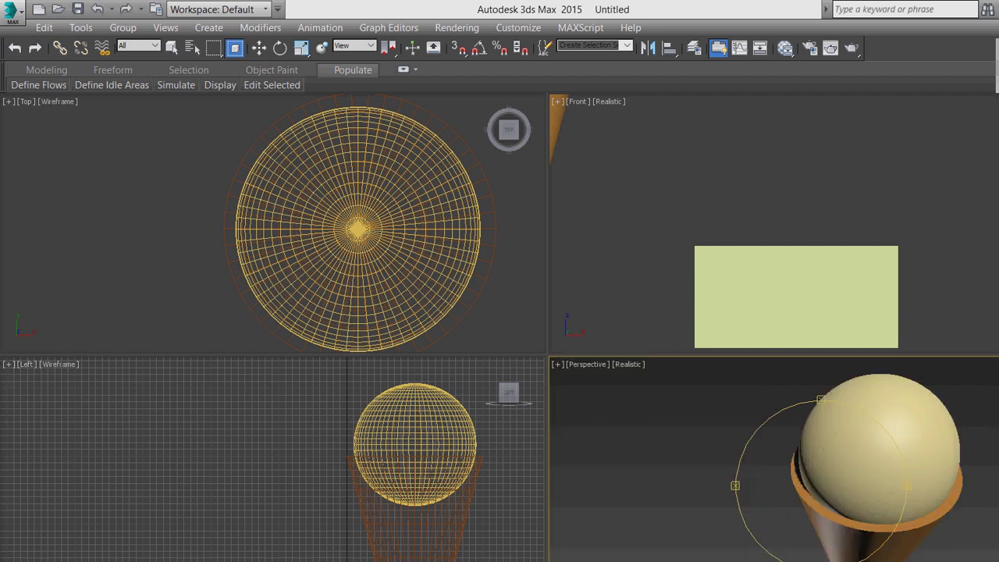
scroll(839, 461, "down", 3)
scroll(838, 461, "up", 2)
key("w")
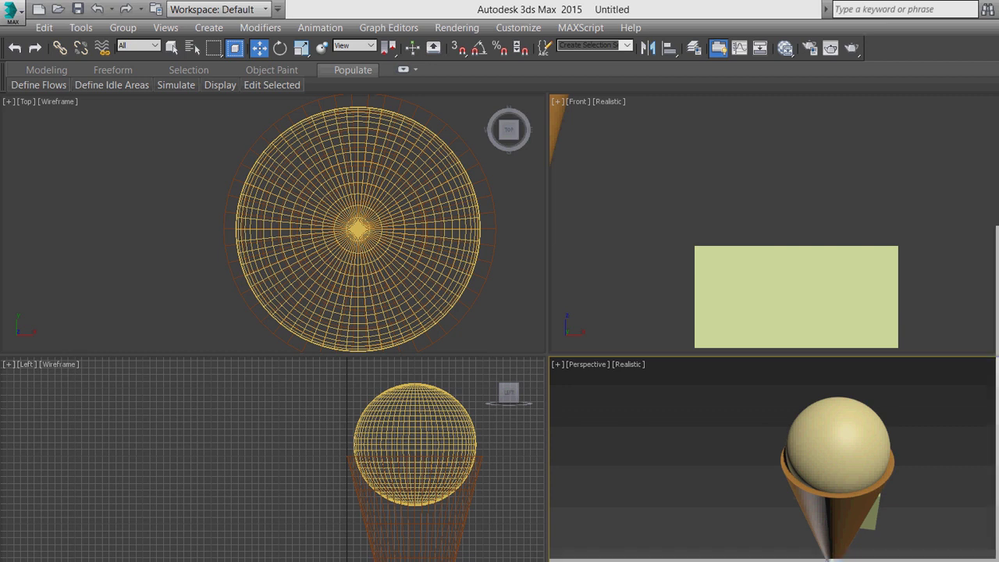
left_click_drag(733, 191, 692, 251)
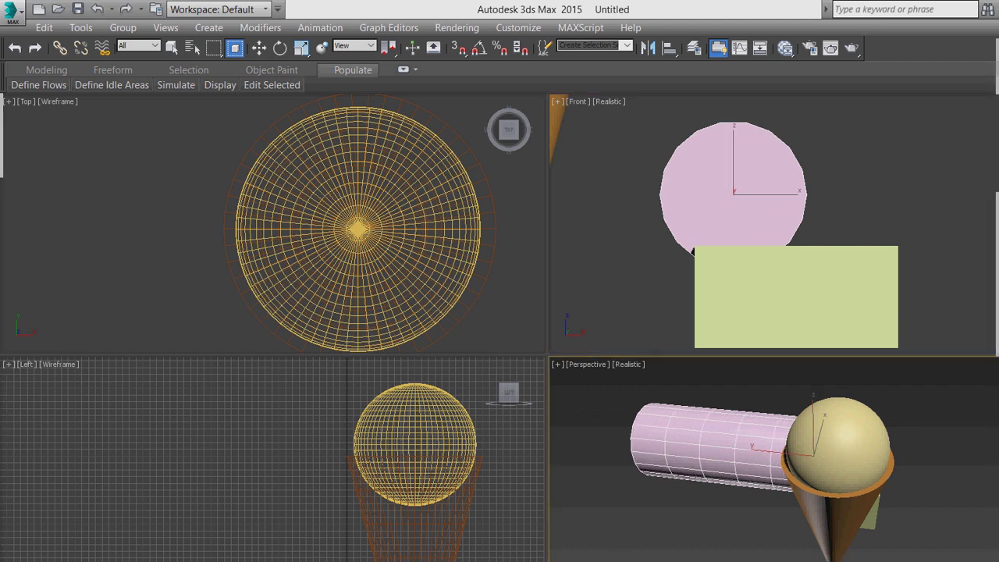
- Reduce the cylinder's radius and reverse its height so it extends in the opposite direction
key("w")
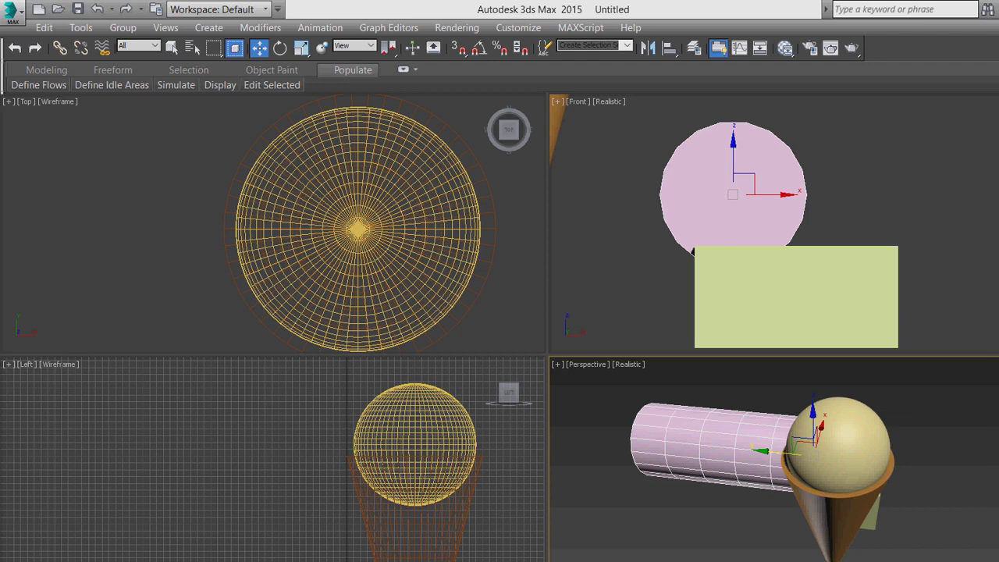
key("Return")
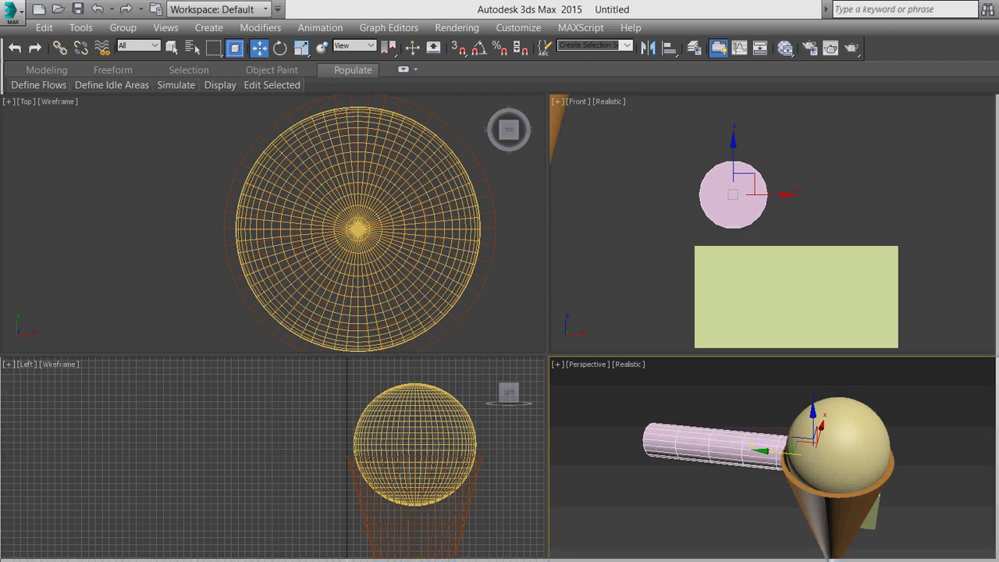
key("Return")
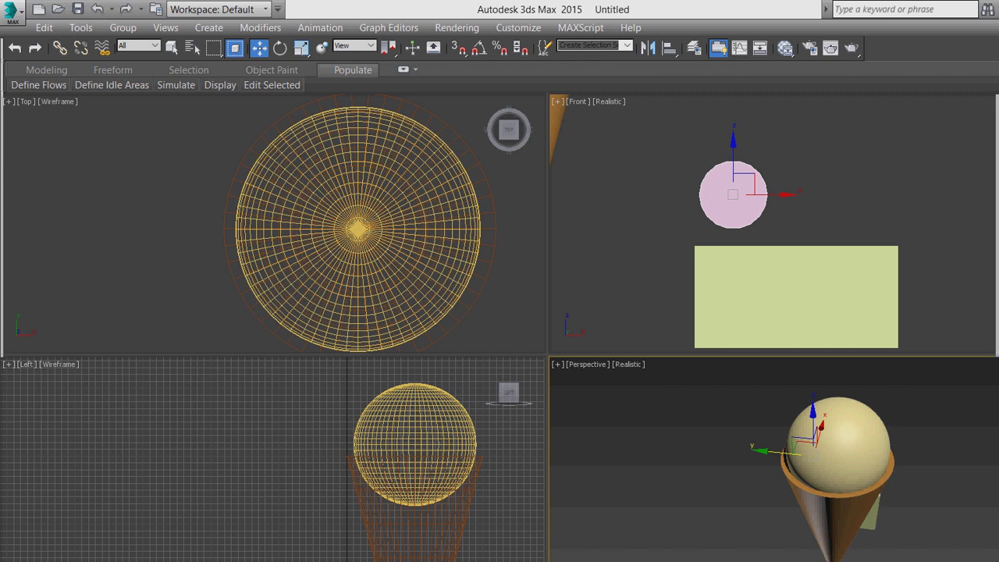
- Raise the cylinder vertically until it sits higher than the ice cream scoop
scroll(776, 240, "down", 3)
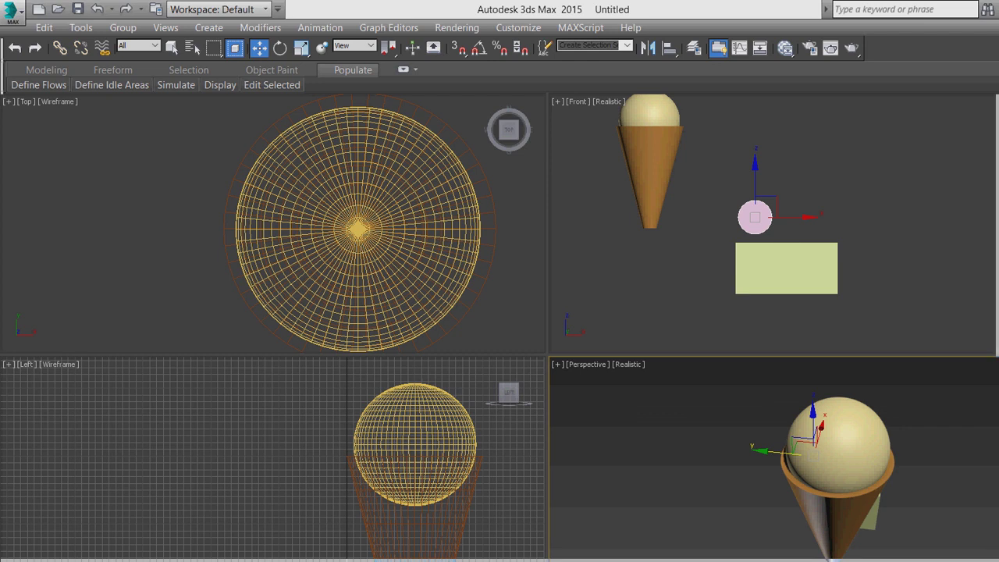
scroll(436, 469, "down", 3)
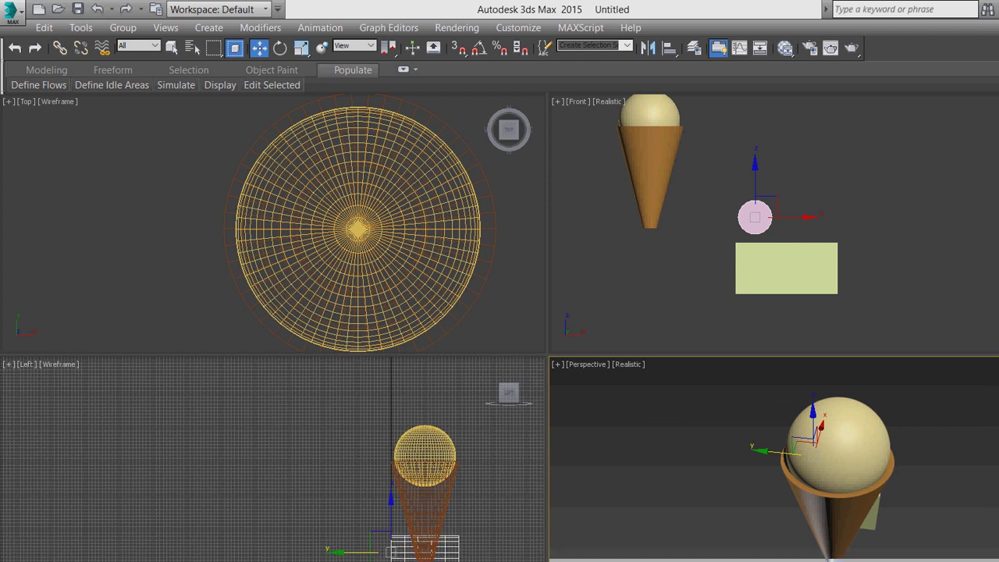
key("q")
scroll(839, 453, "up", 2)
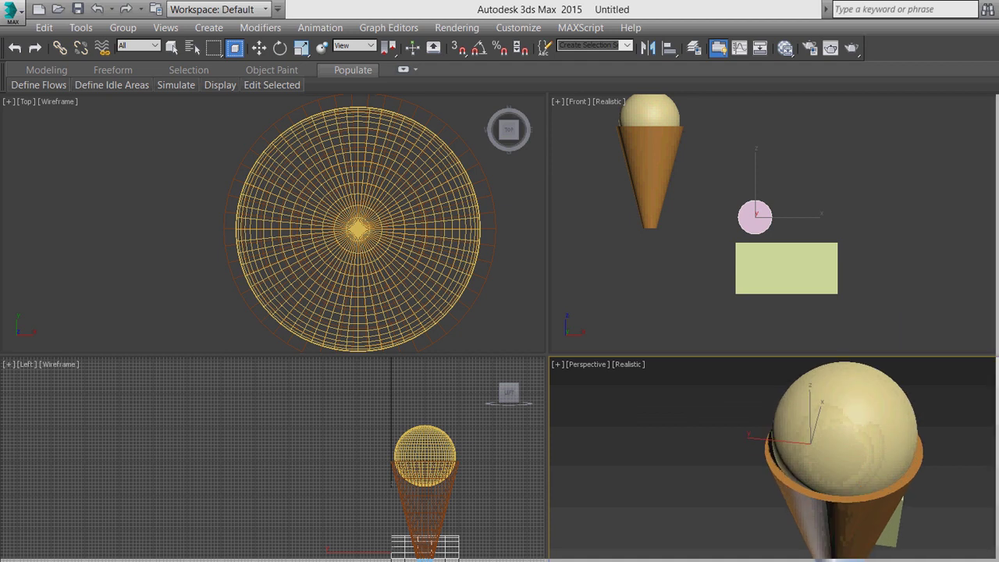
key("w")
key("e")
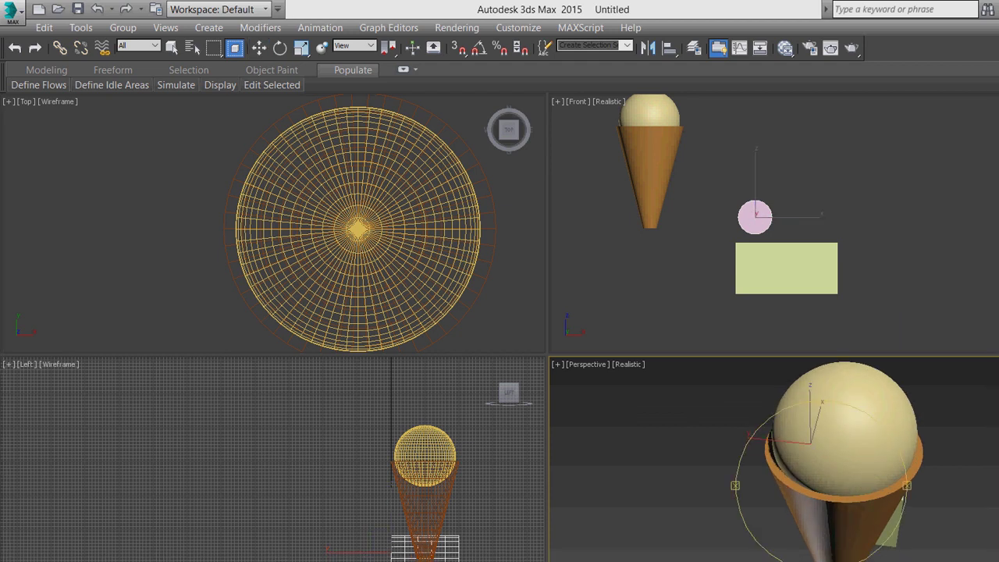
left_click_drag(772, 468, 905, 467)
key("w")
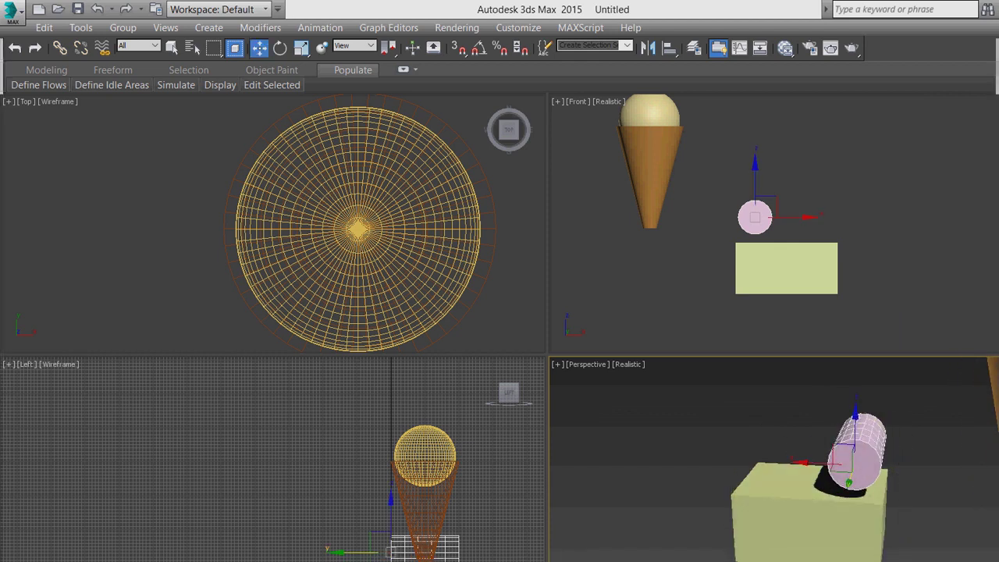
left_click_drag(820, 462, 847, 367)
scroll(843, 460, "down", 5)
scroll(846, 366, "up", 3)
scroll(795, 442, "up", 3)
scroll(796, 443, "down", 4)
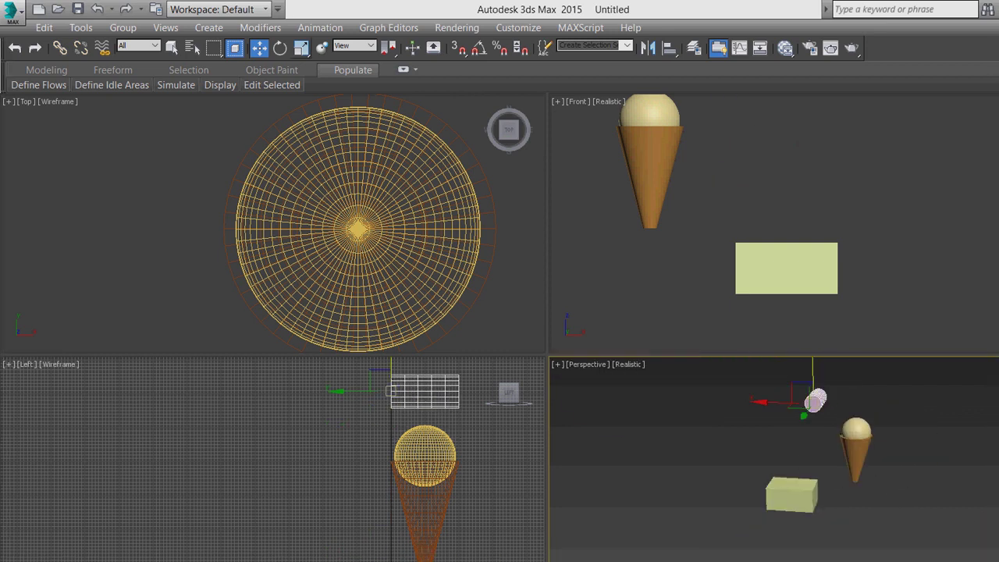
- Rotate the cylinder upright by setting its absolute world X rotation to 0
left_click(280, 48)
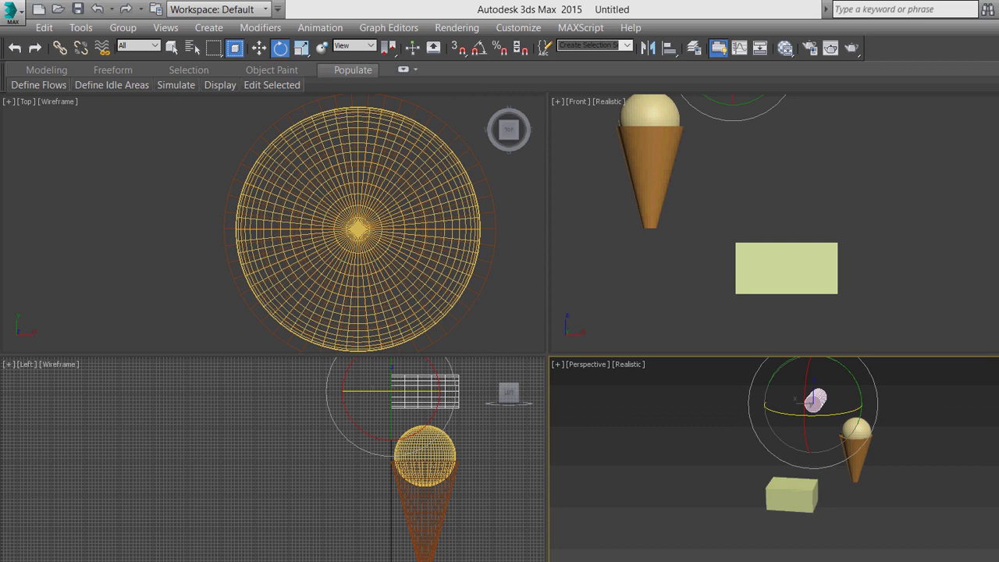
middle_click_drag(856, 426, 853, 519)
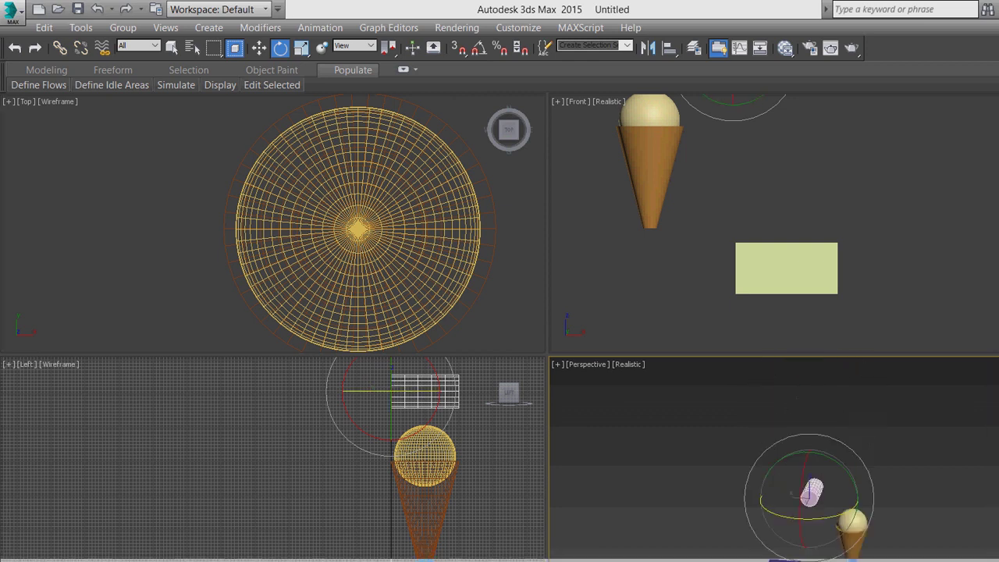
scroll(846, 471, "up", 3)
scroll(808, 497, "down", 5)
key("F12")
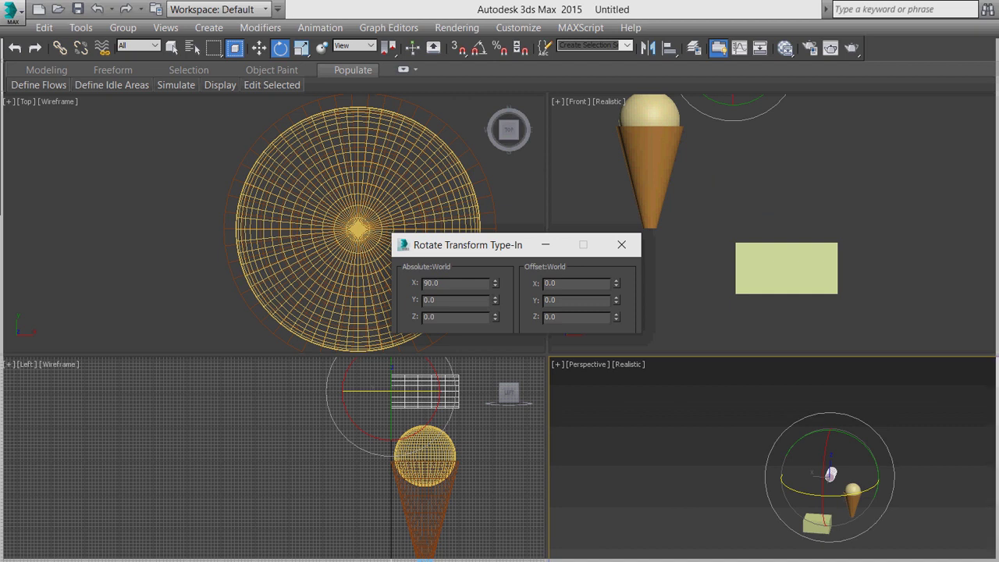
double_click(430, 283)
type("0")
key("Return")
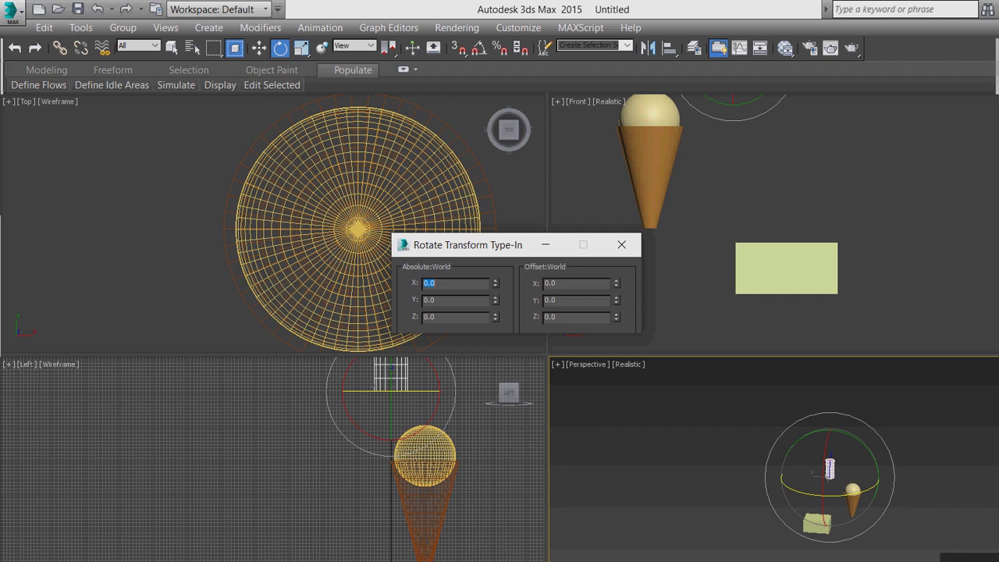
- Thin the upright cylinder into a narrow straw and frame it with the cone in the Front viewport
scroll(832, 471, "up", 3)
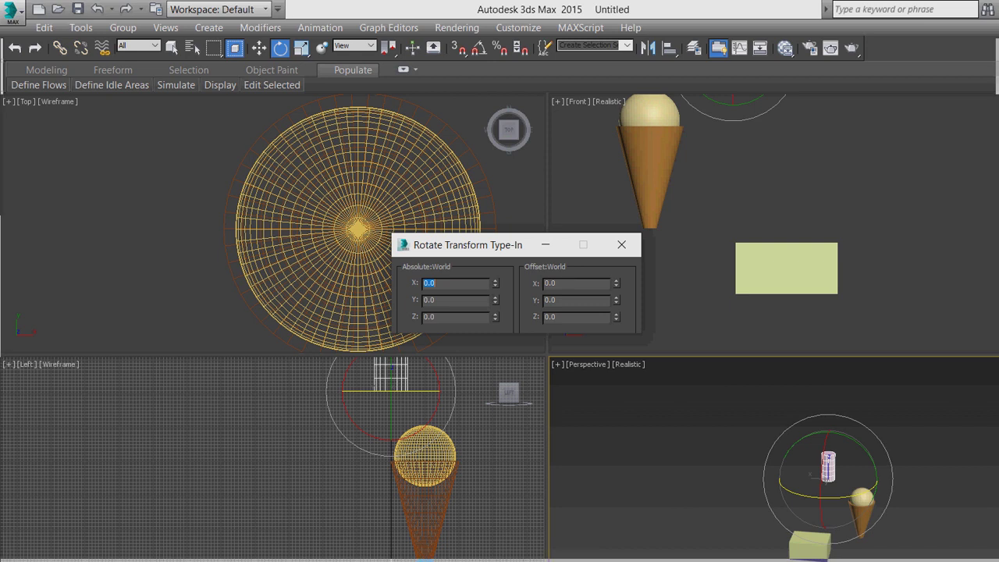
scroll(844, 479, "up", 4)
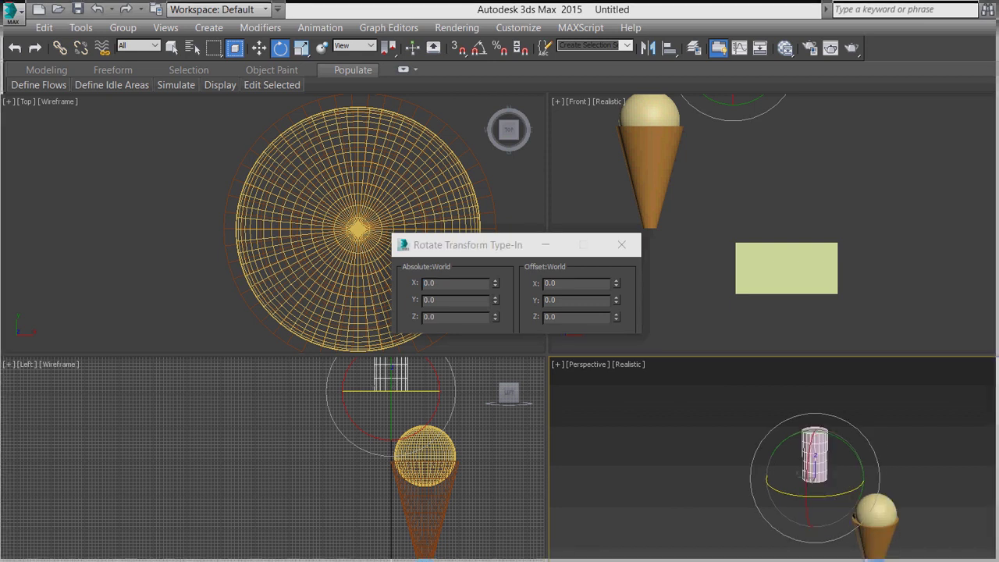
right_click(715, 184)
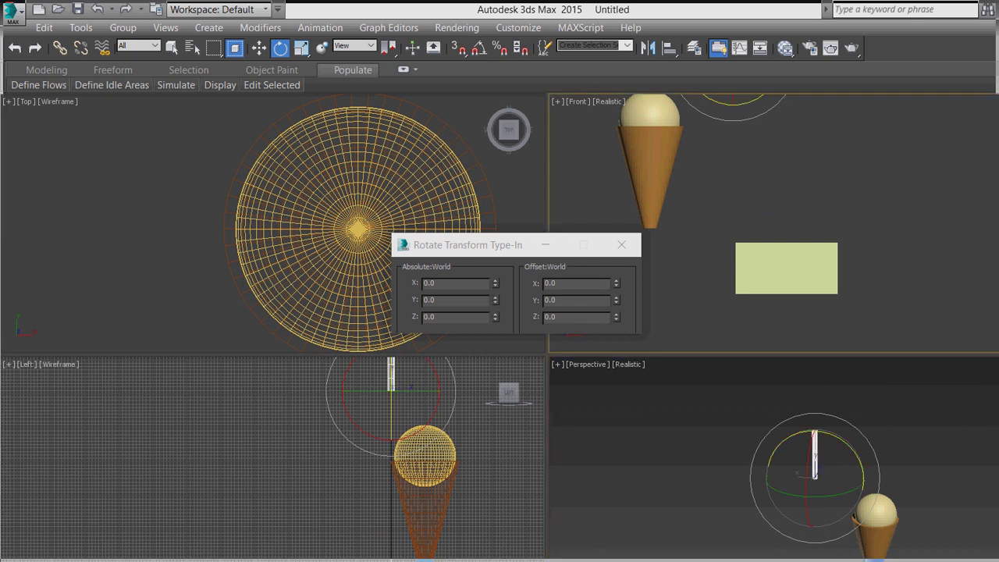
scroll(716, 184, "up", 2)
middle_click_drag(716, 184, 815, 307)
scroll(816, 303, "down", 3)
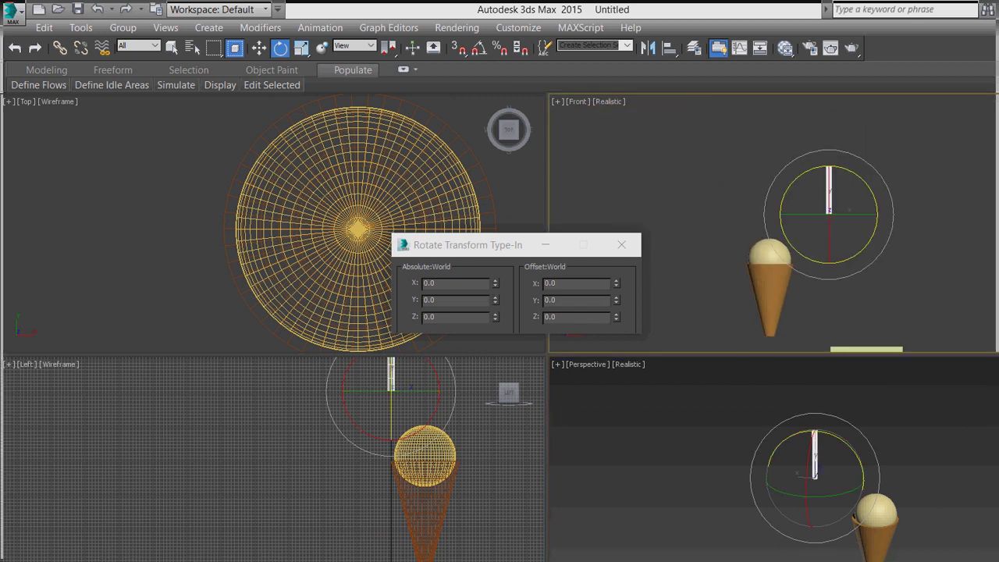
- Move the straw into the centre of the scoop using the Front and Left viewports, and deselect it
key("w")
key("F12")
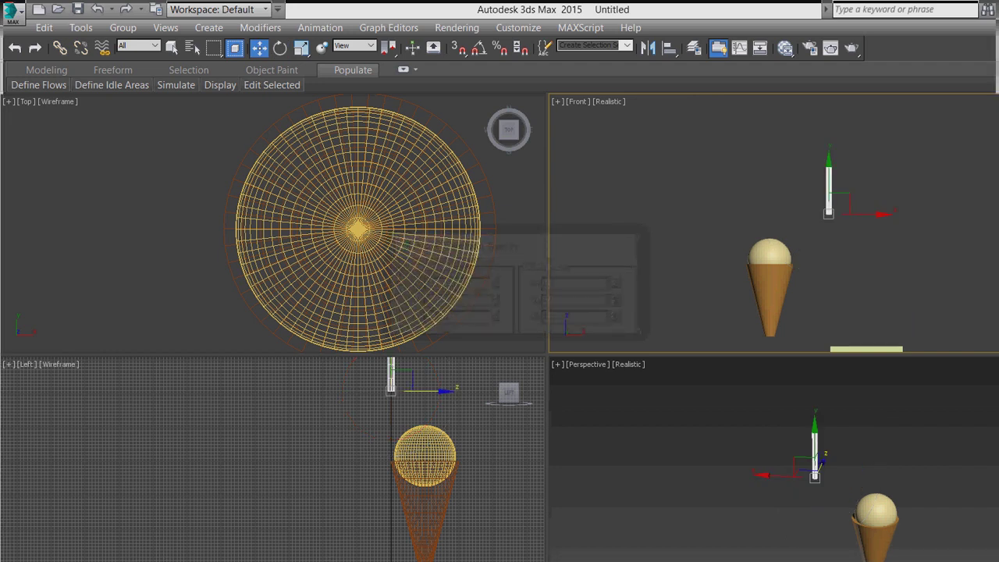
left_click_drag(867, 214, 807, 214)
left_click_drag(769, 181, 770, 211)
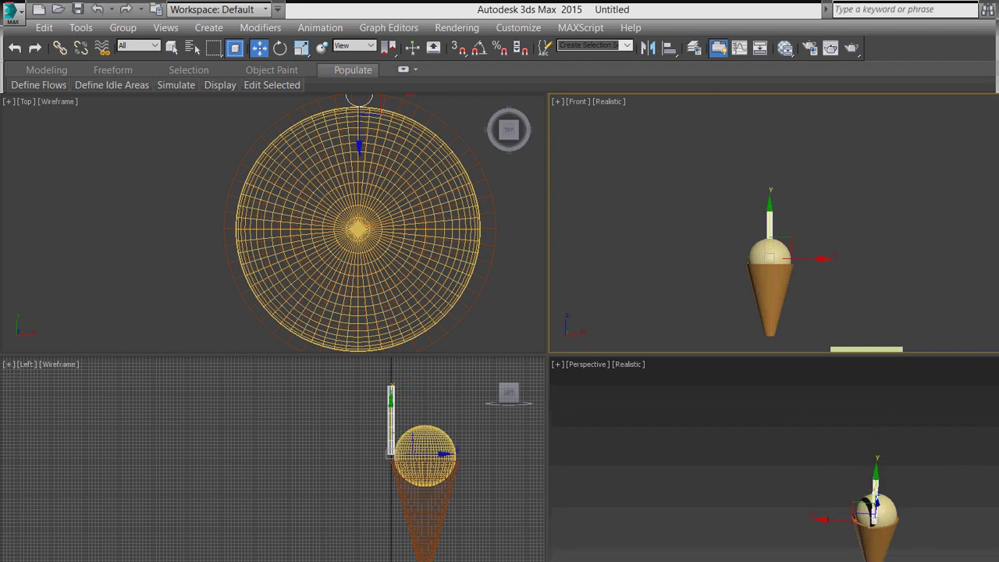
right_click(420, 454)
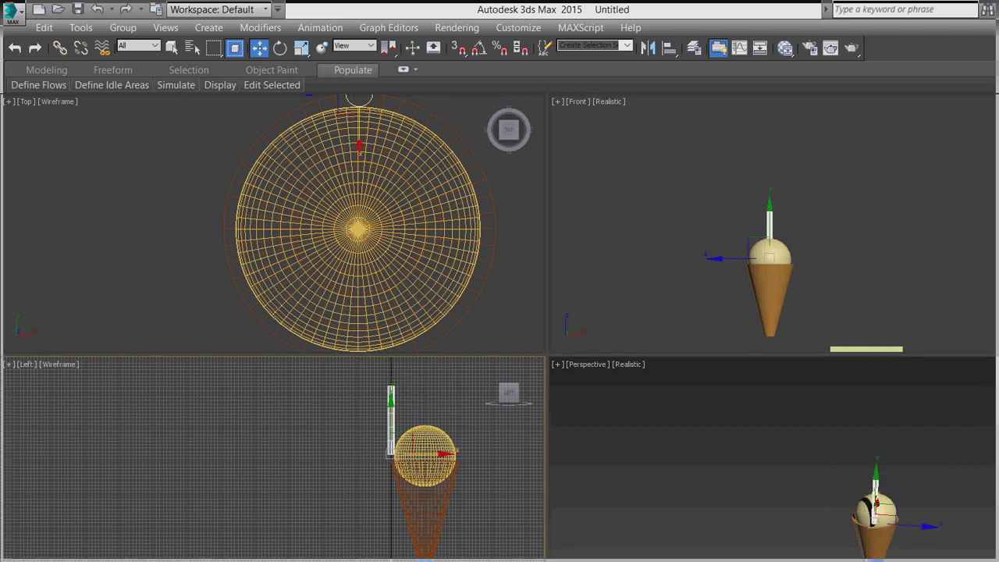
left_click_drag(420, 454, 455, 454)
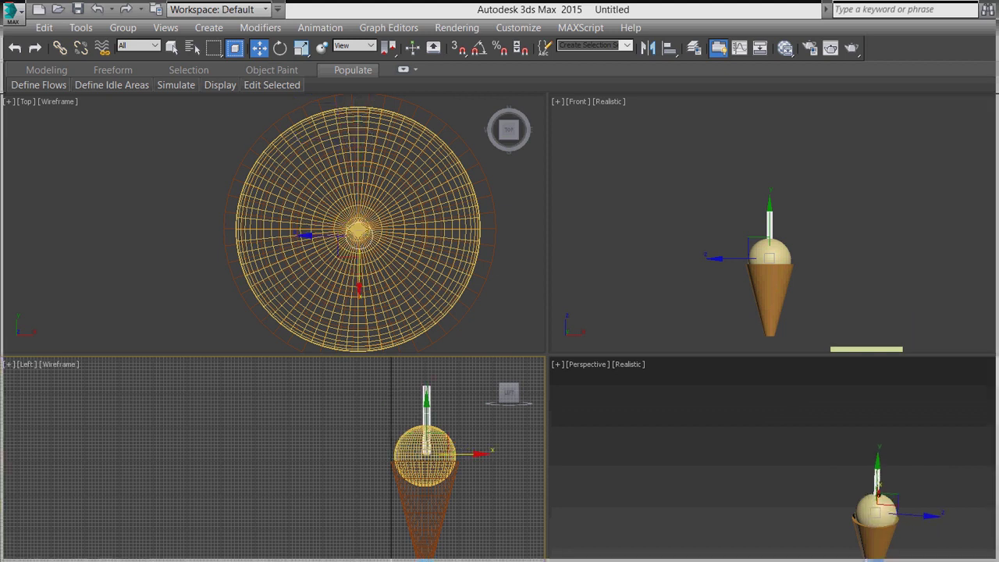
left_click(772, 458)
scroll(773, 458, "down", 1)
middle_click_drag(772, 458, 679, 362)
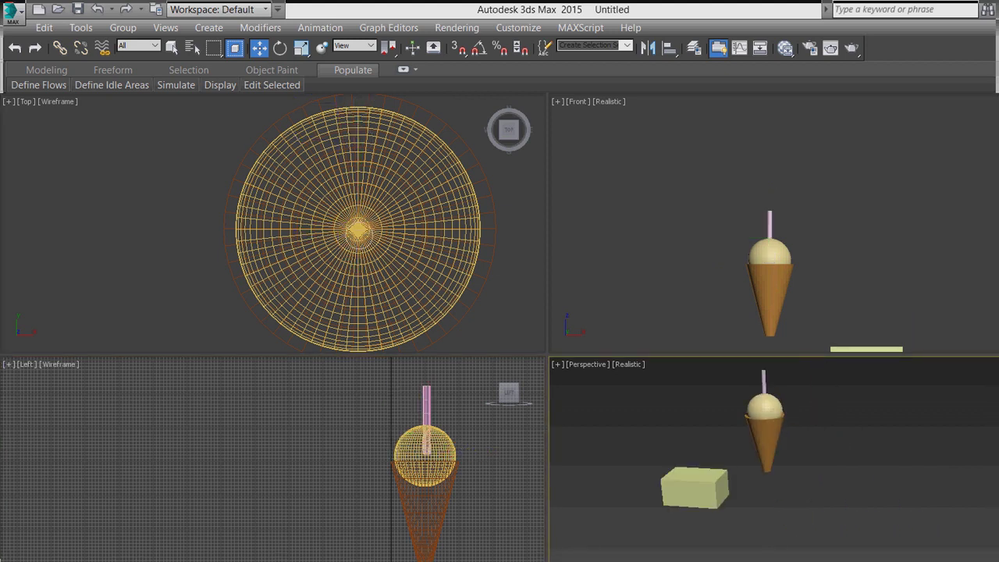
- Flatten the box into a thin slab and increase its width and length to make a large base plate
scroll(777, 434, "up", 4)
scroll(776, 434, "down", 2)
scroll(809, 498, "down", 2)
left_click(669, 526)
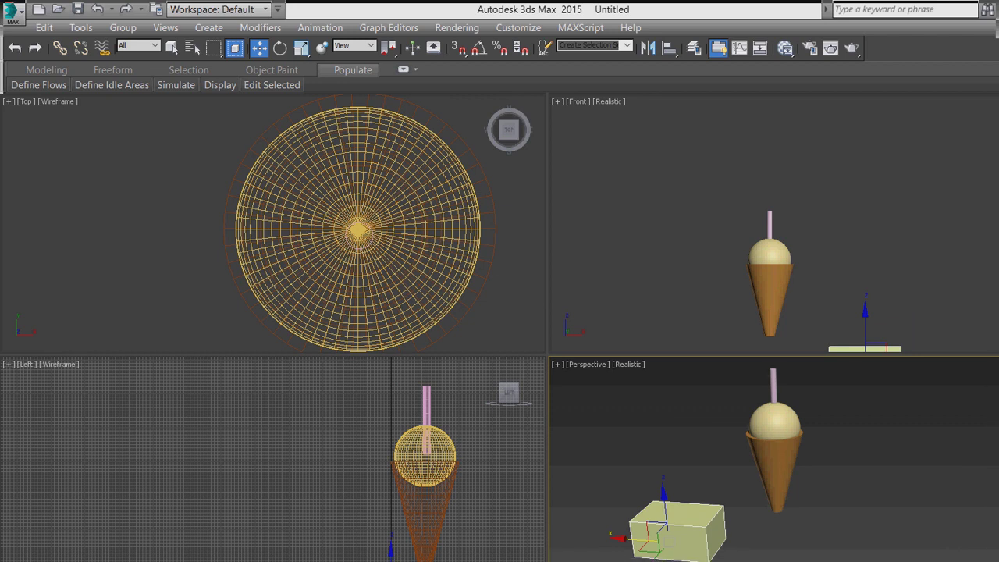
key("Return")
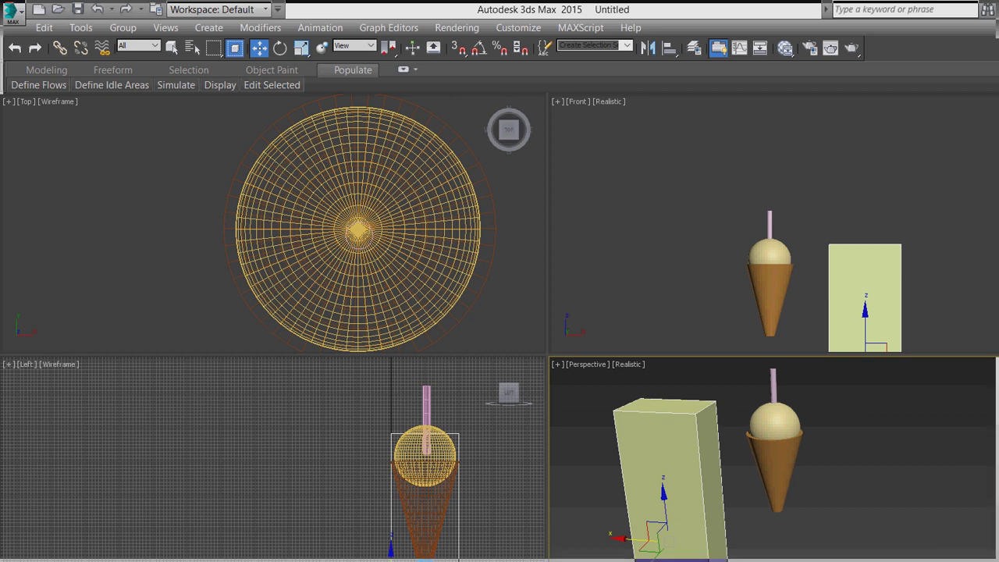
key("Return")
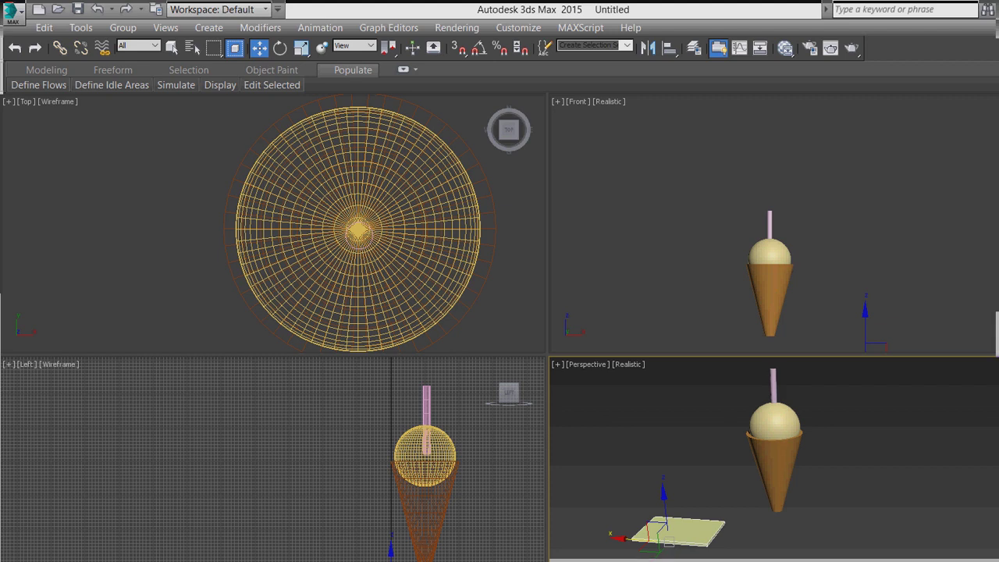
key("Return")
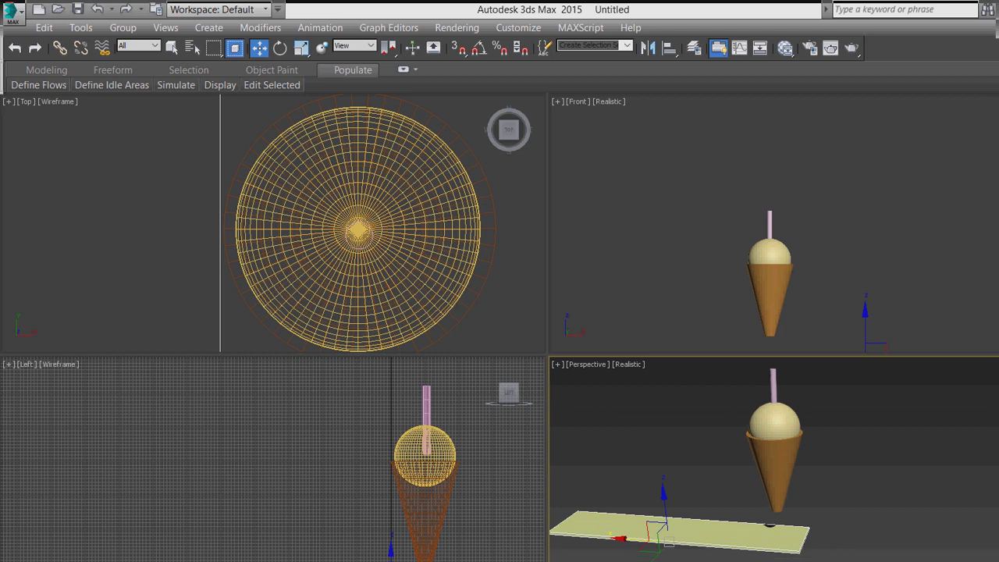
key("Return")
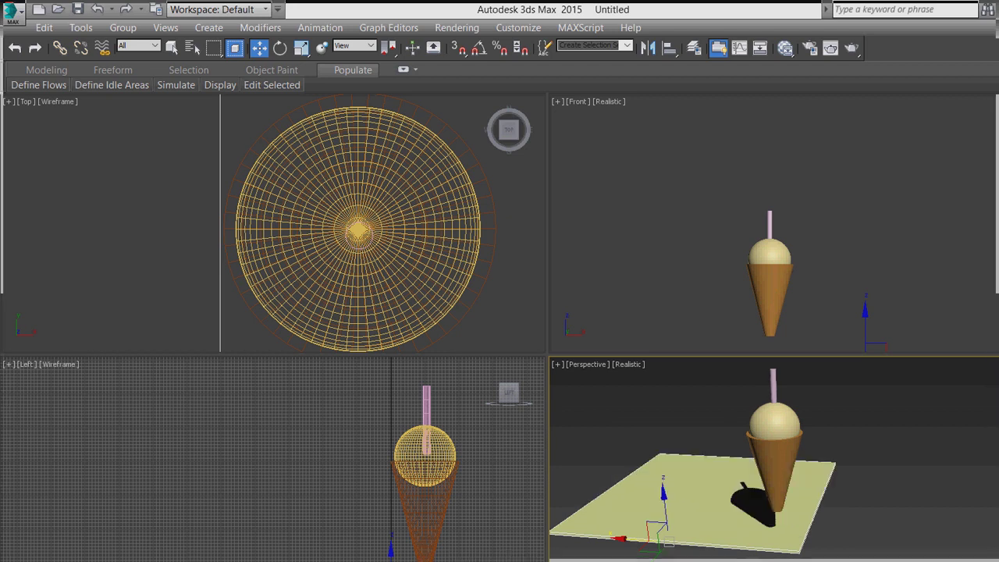
- Select the cone, scoop and straw together and lower them onto the base plate in the Front viewport
scroll(841, 257, "down", 3)
scroll(831, 267, "down", 2)
scroll(821, 274, "up", 2)
left_click(825, 257)
left_click_drag(829, 222, 771, 288)
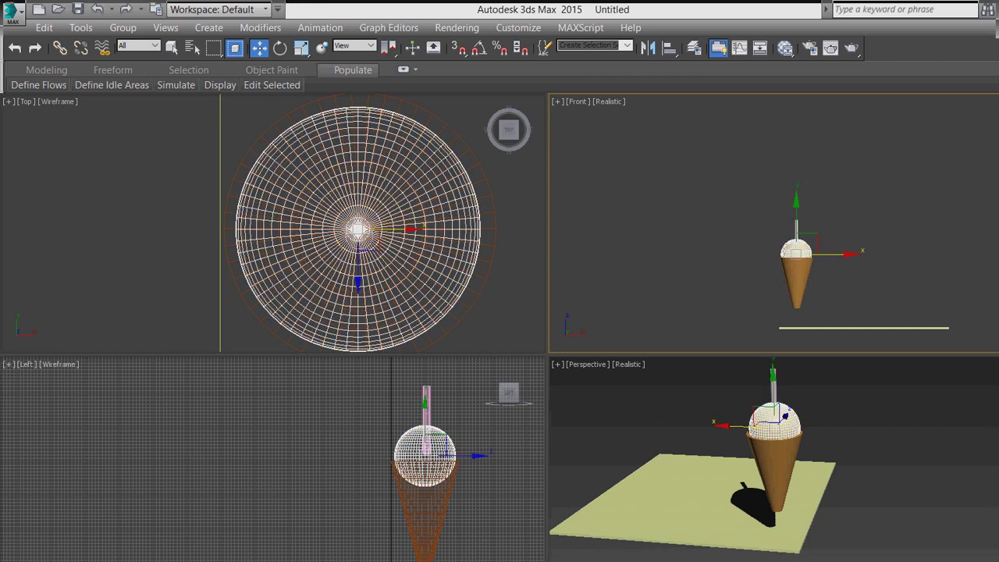
left_click_drag(865, 201, 768, 311)
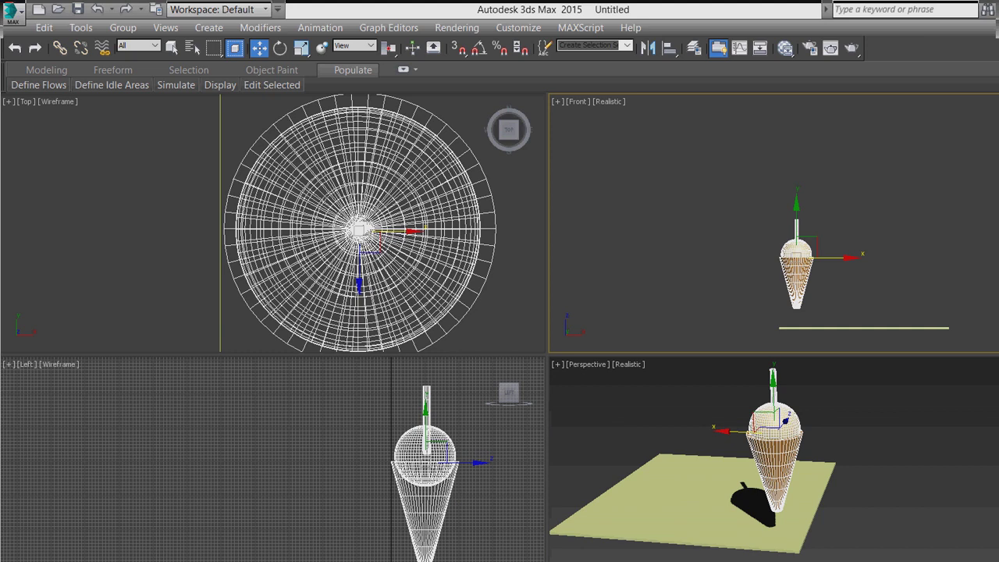
left_click_drag(796, 205, 796, 223)
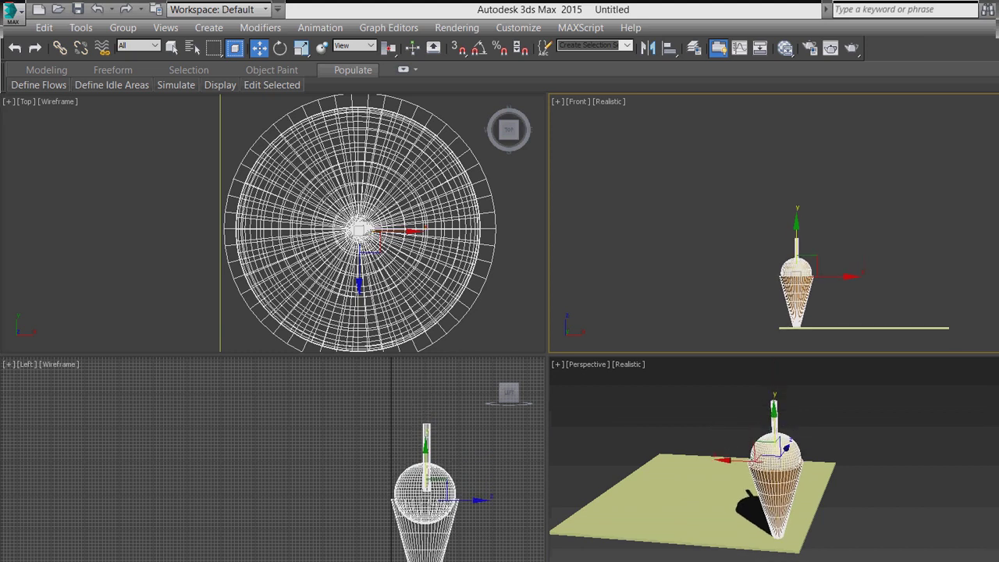
- Move the ice cream cone with its scoop and straw further onto the base plate using the Front and Top viewports, and deselect it
left_click_drag(839, 276, 890, 276)
scroll(367, 284, "down", 5)
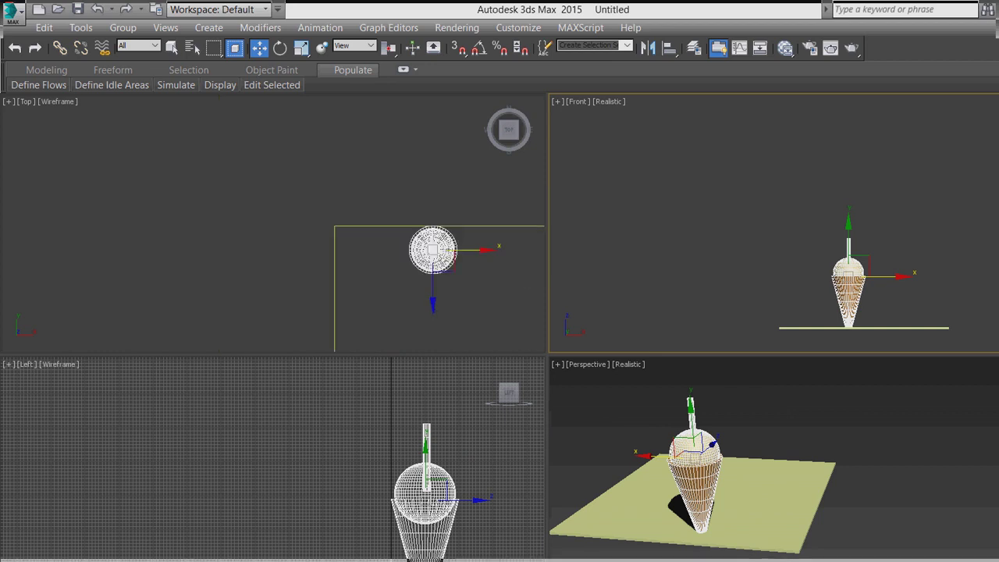
middle_click_drag(366, 285, 335, 246)
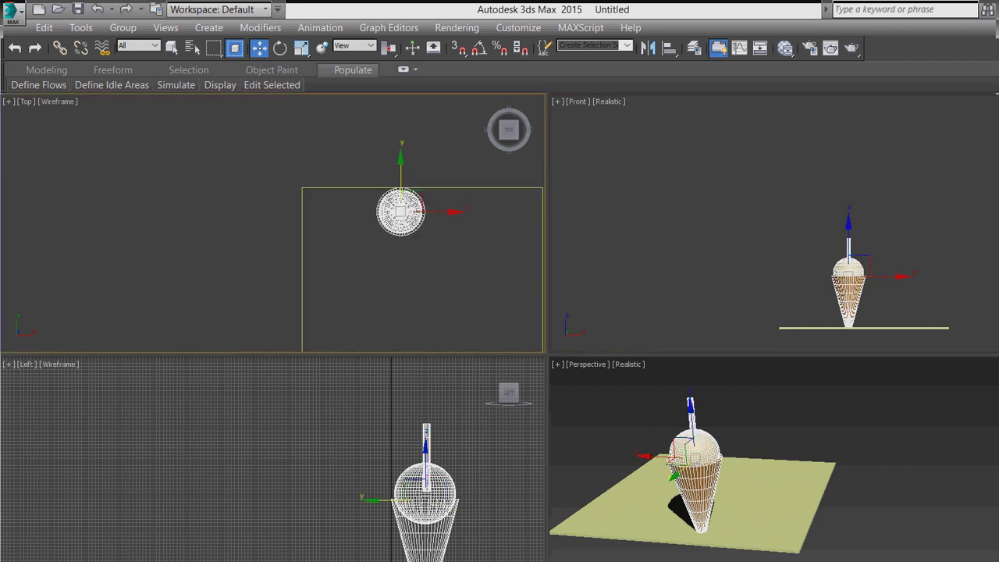
left_click_drag(400, 173, 400, 236)
scroll(834, 497, "up", 3)
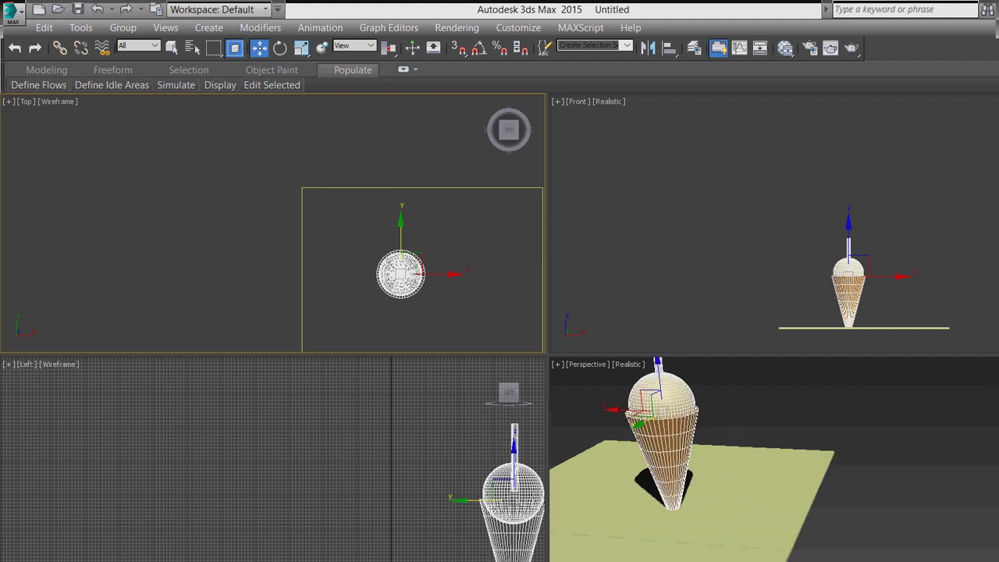
left_click(834, 497)
scroll(773, 460, "down", 4)
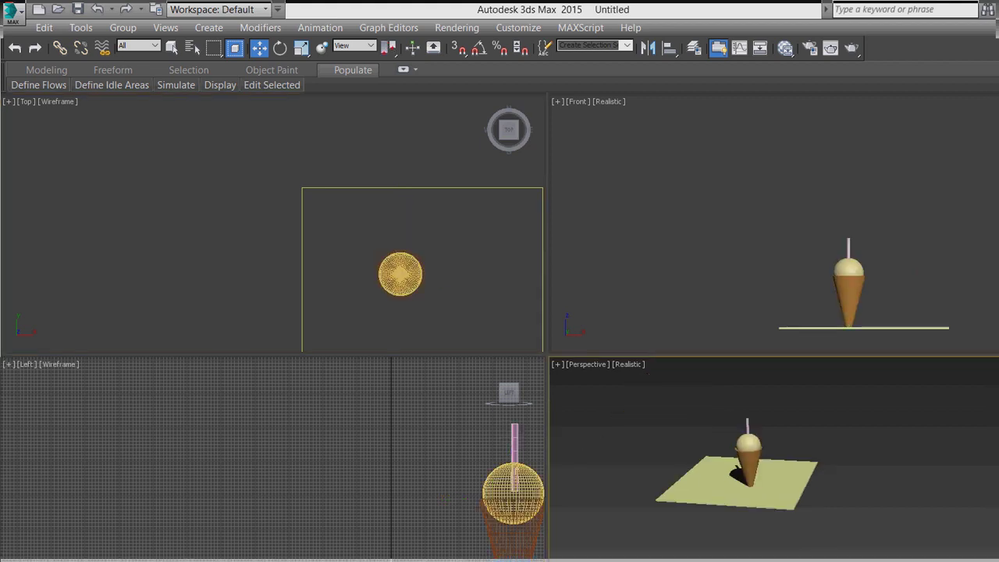
- Draw a torus around the cone in the Top viewport and raise it to the top of the scoop in the Front viewport
scroll(721, 452, "up", 2)
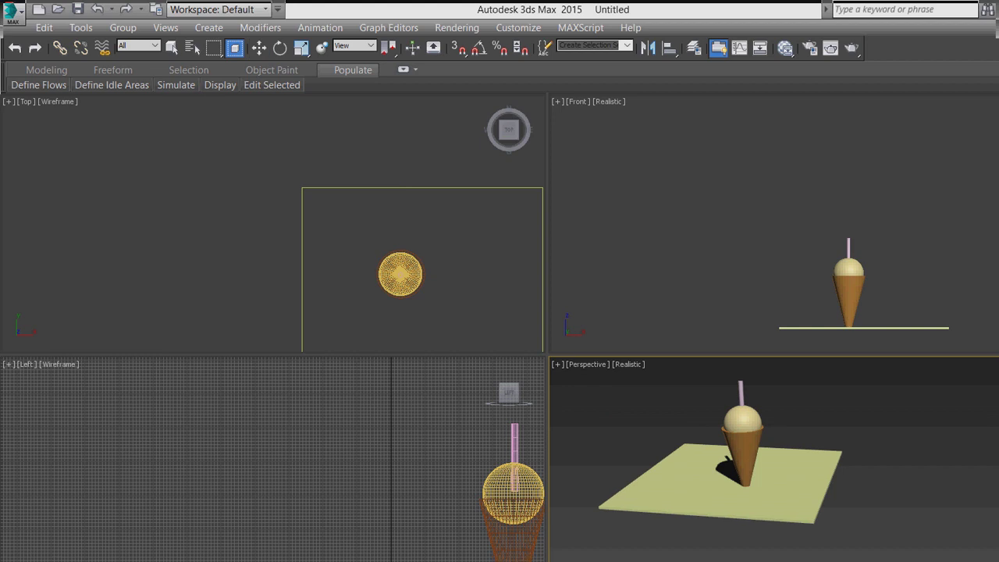
scroll(417, 256, "down", 2)
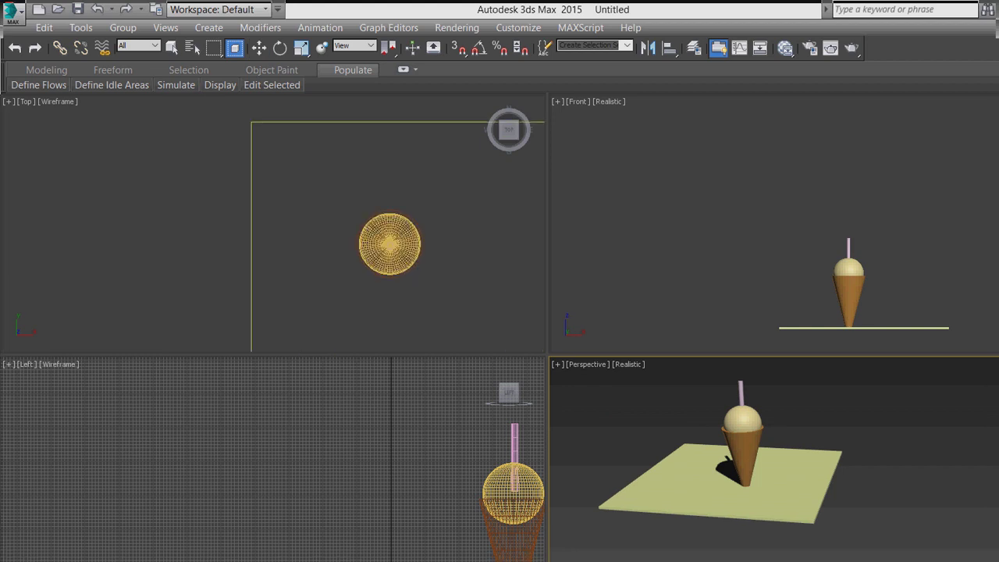
left_click_drag(390, 242, 445, 243)
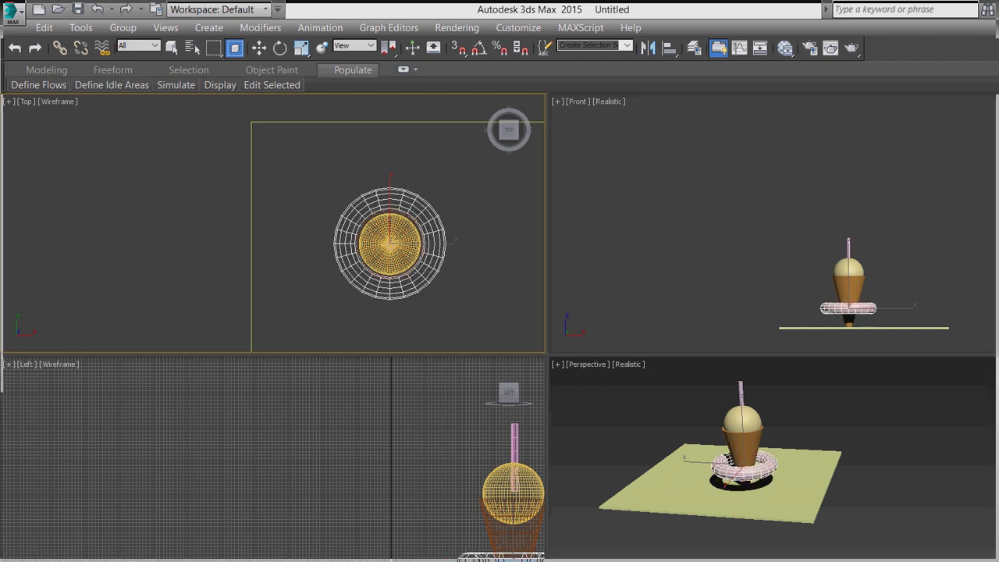
key("w")
scroll(828, 295, "up", 5)
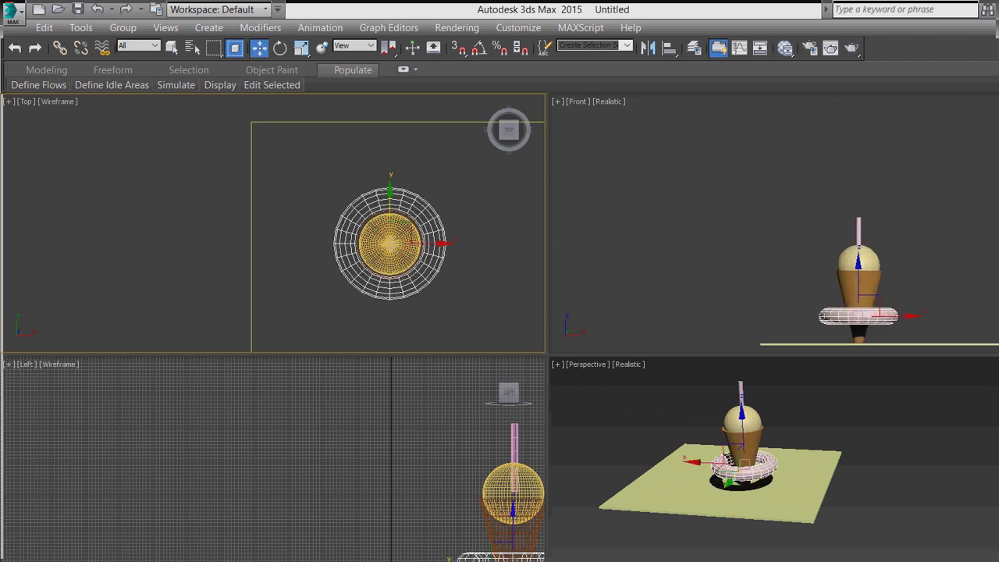
left_click(868, 281)
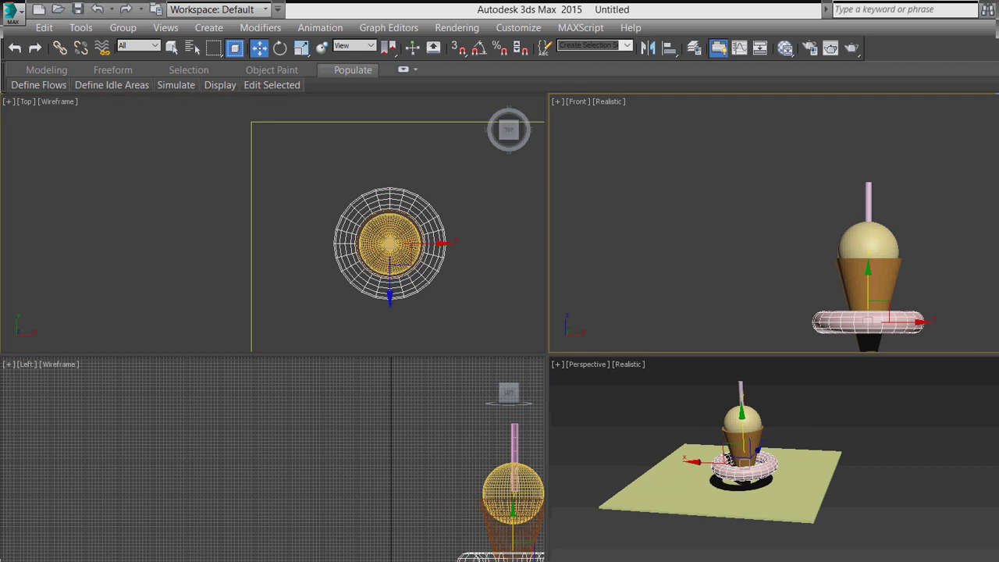
left_click_drag(868, 281, 868, 185)
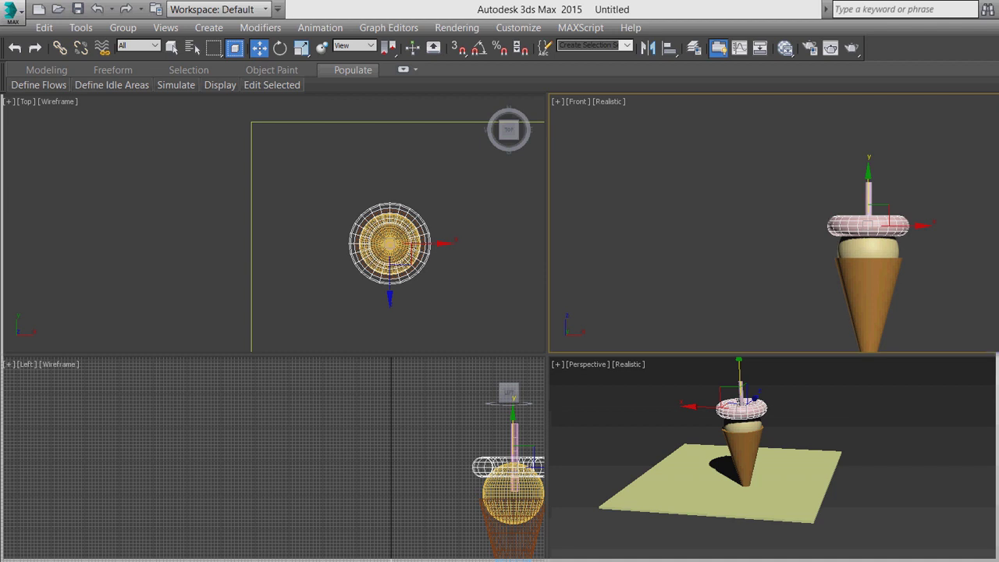
- Slim the torus into a thin ring, lower it around the upper half of the scoop, and deselect it
scroll(868, 226, "up", 5)
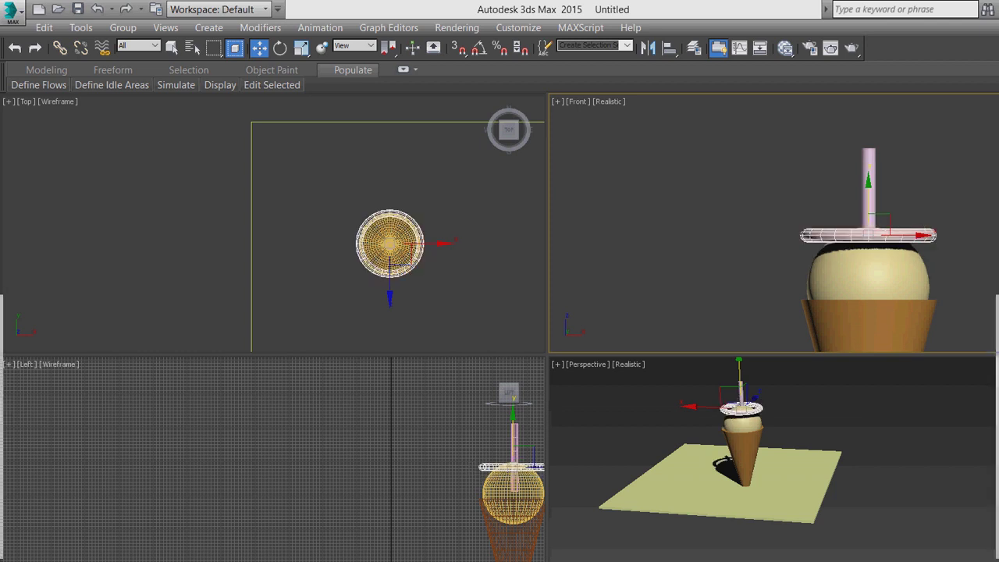
scroll(868, 225, "up", 5)
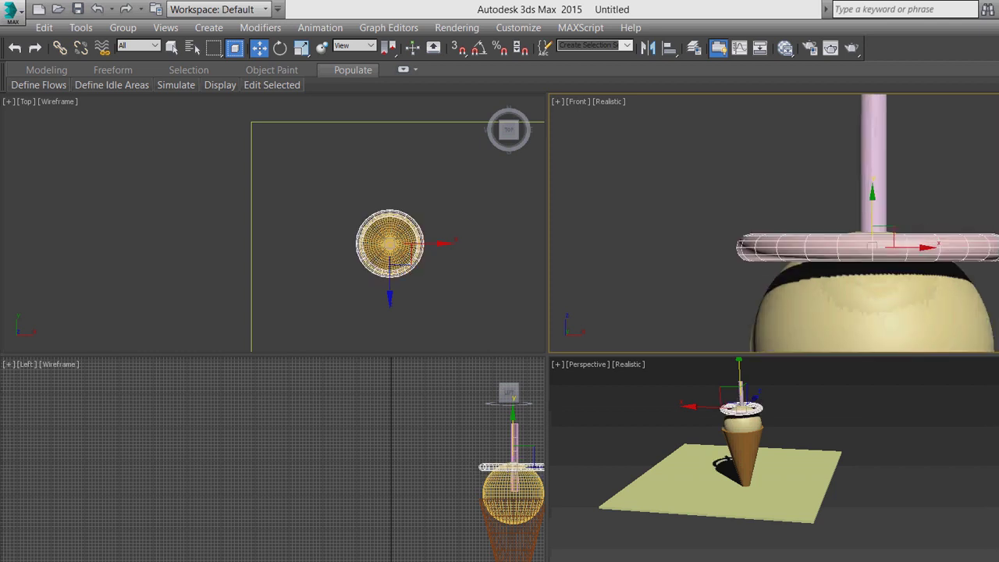
left_click_drag(869, 211, 868, 301)
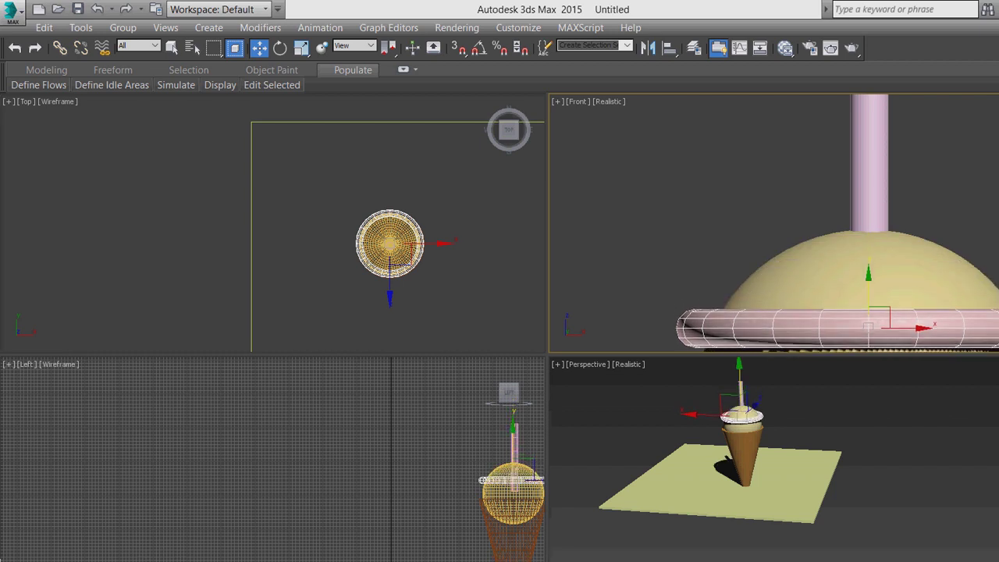
scroll(868, 284, "down", 5)
scroll(744, 446, "up", 5)
key("ctrl+d")
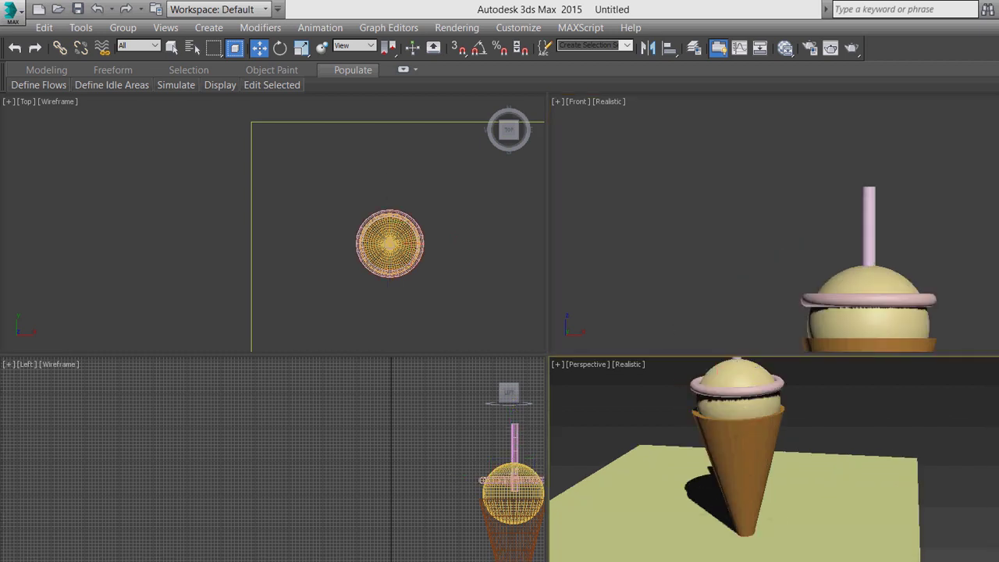
- Create a large teapot beside the ice cream cone in the Perspective viewport
scroll(773, 459, "up", 3)
middle_click_drag(737, 398, 835, 539)
scroll(773, 459, "down", 5)
scroll(773, 459, "up", 2)
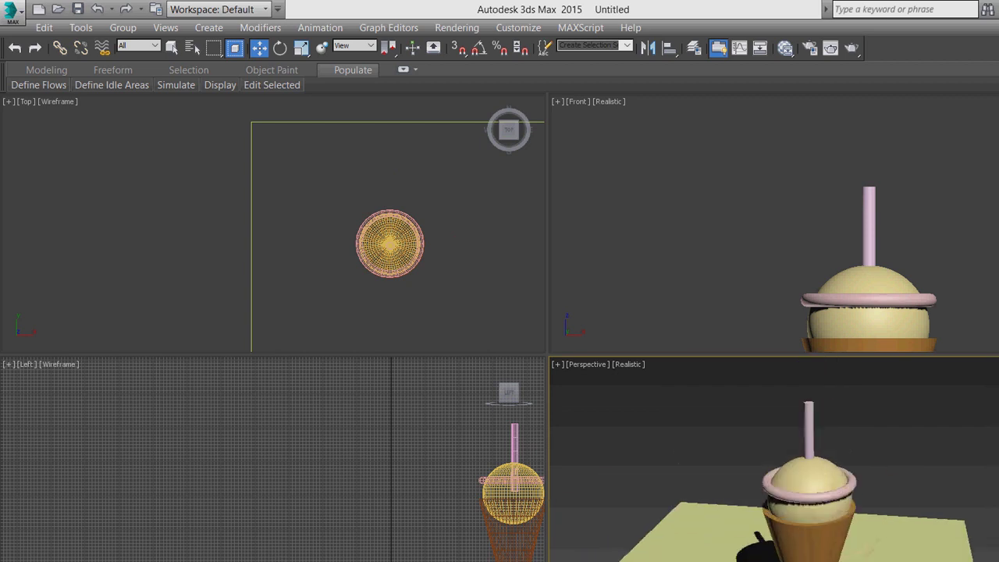
scroll(772, 461, "down", 3)
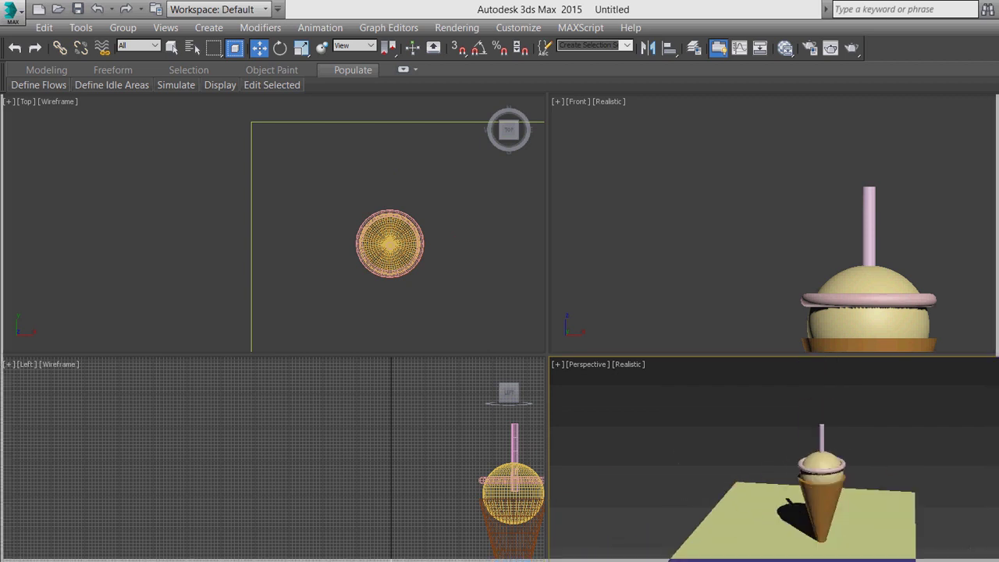
scroll(772, 460, "up", 2)
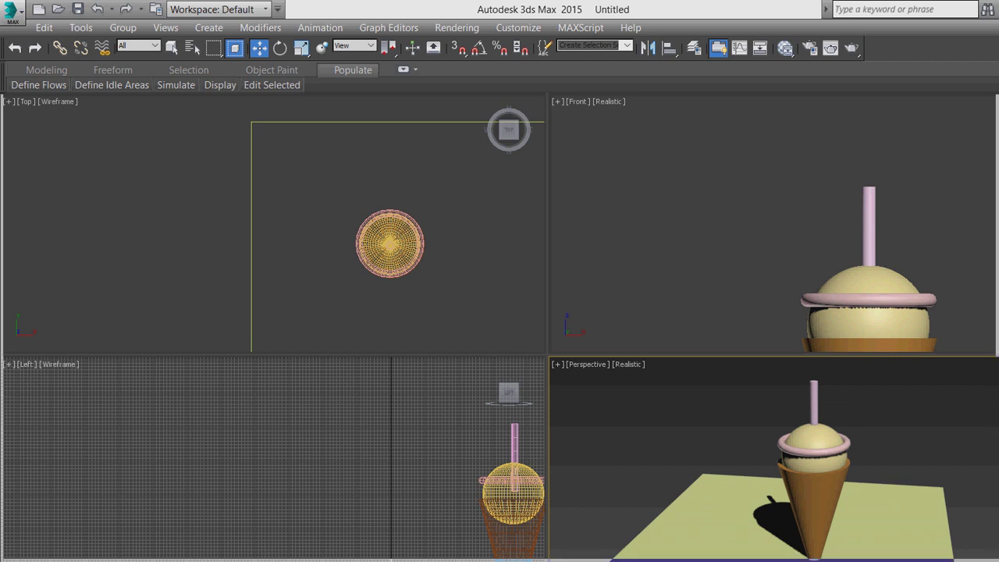
mouse_move(657, 443)
left_mouse_down()
mouse_move(784, 453)
mouse_move(675, 443)
mouse_move(742, 450)
left_mouse_up()
left_click_drag(780, 414, 792, 412)
key("w")
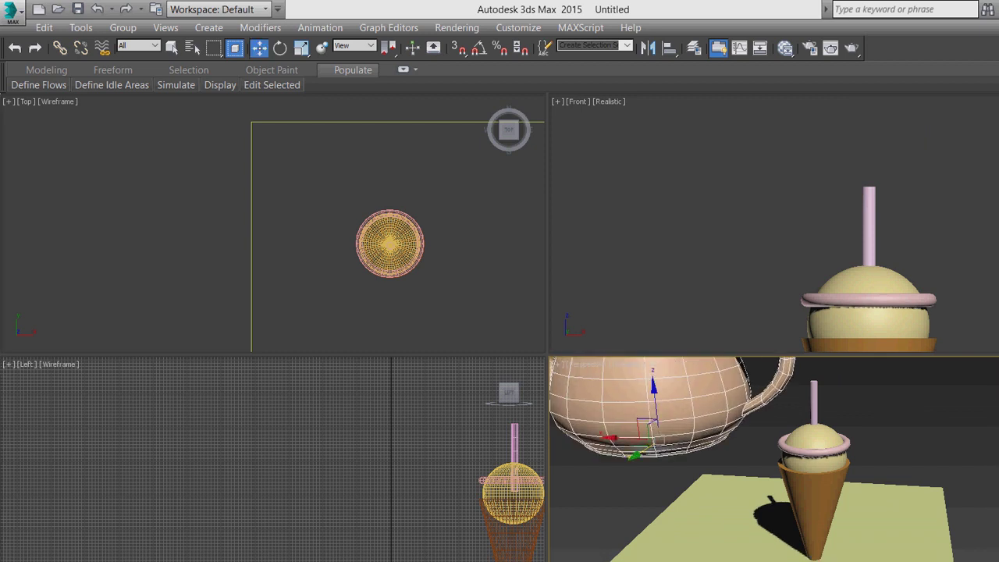
- Move the teapot onto the base plate in the Front viewport and reduce its radius to suit the cone's size
scroll(678, 393, "down", 4)
scroll(723, 256, "down", 8)
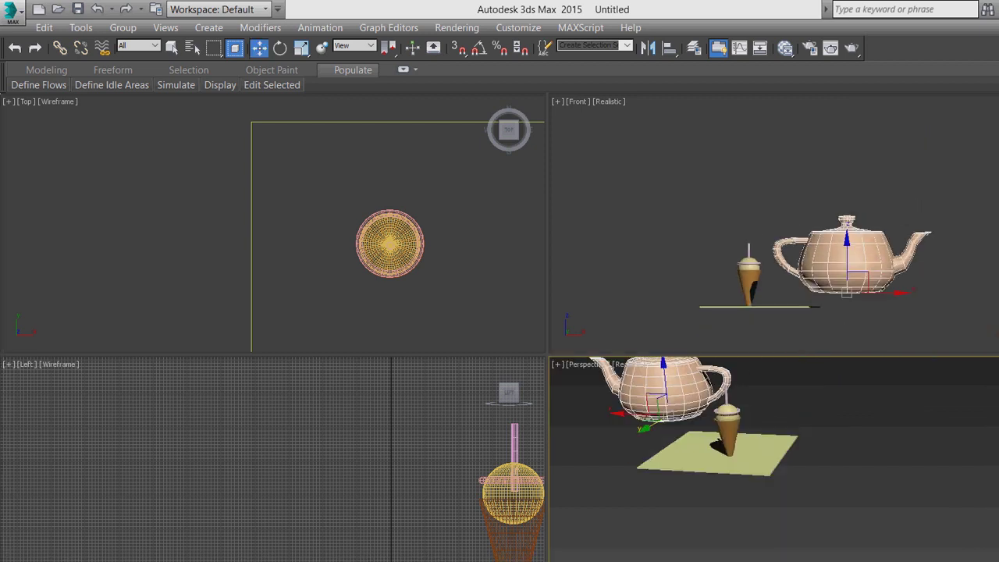
left_click(846, 250)
left_click_drag(847, 250, 847, 263)
left_click_drag(886, 306, 804, 306)
left_click_drag(765, 266, 756, 265)
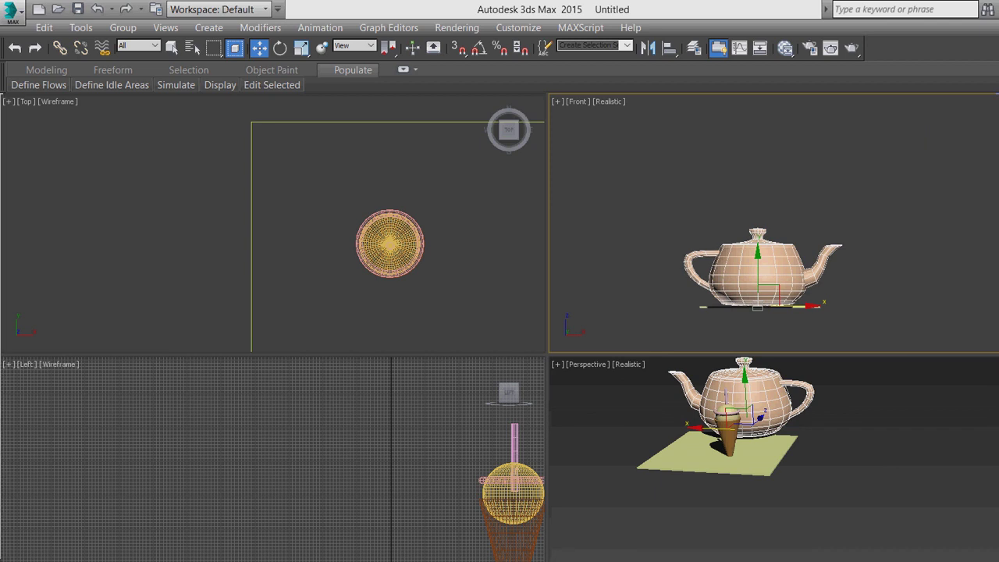
key("Return")
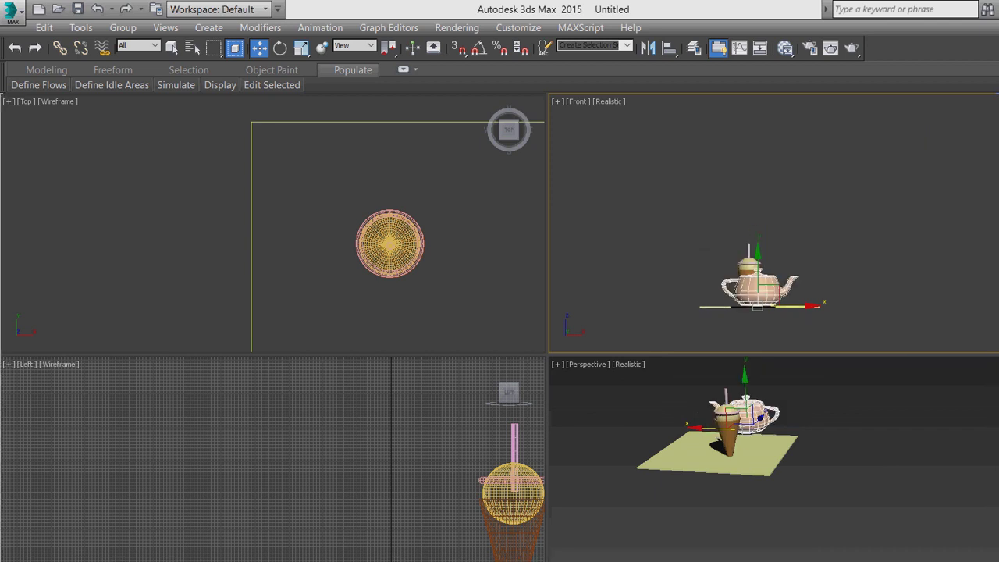
scroll(750, 287, "up", 4)
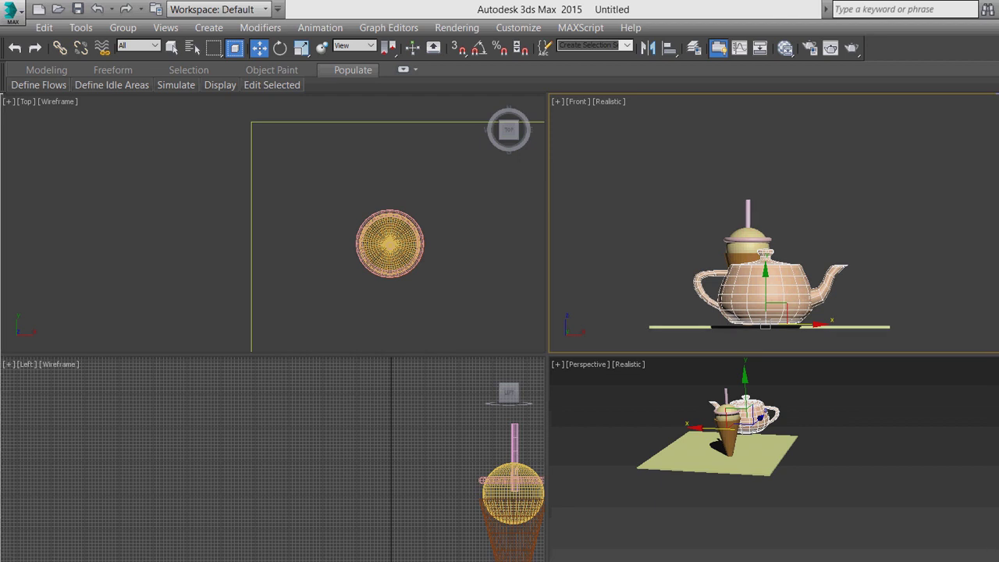
- Create a tall four-sided pyramid beside the base plate in the Perspective viewport, with an octahedron next to it
key("q")
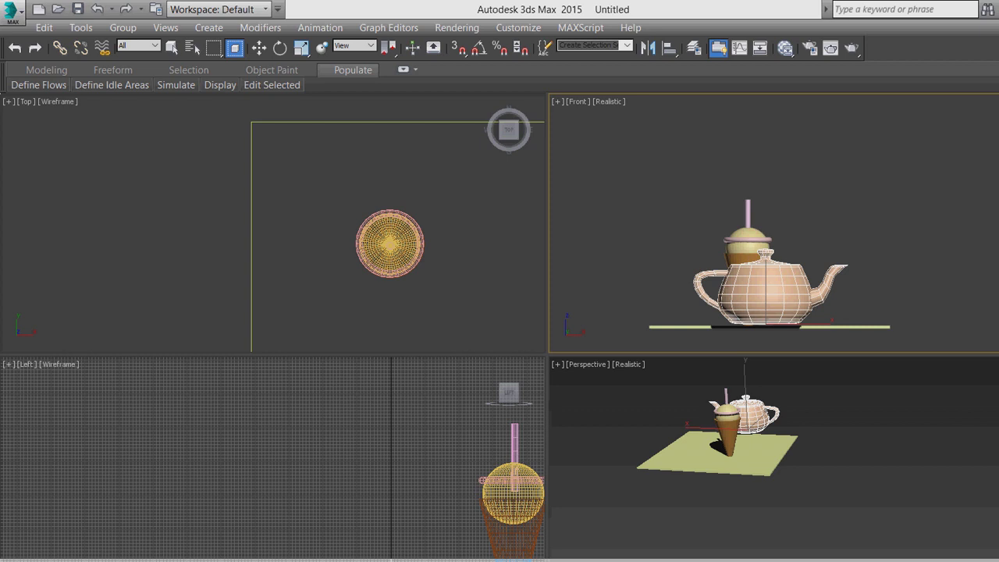
left_click_drag(828, 477, 866, 501)
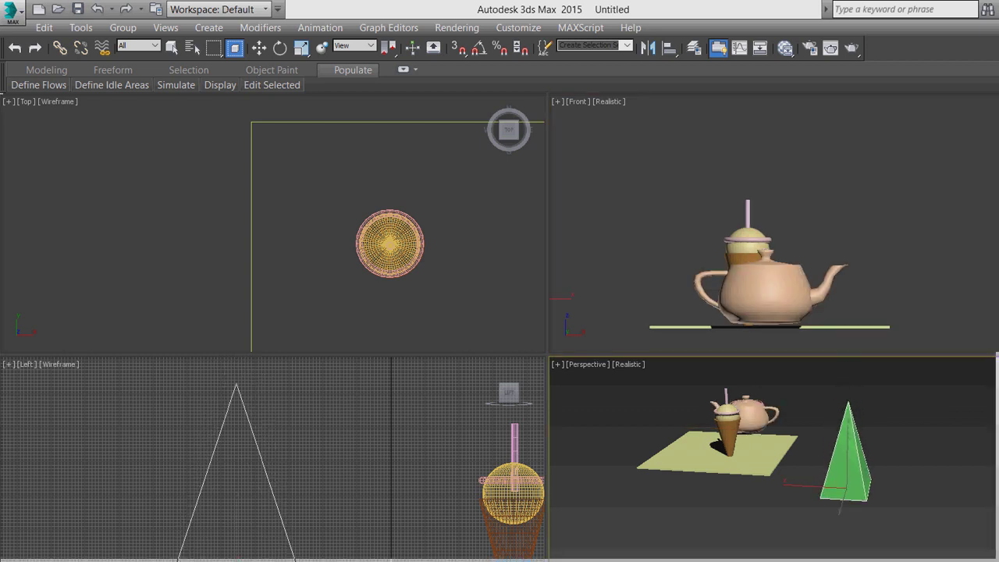
key("w")
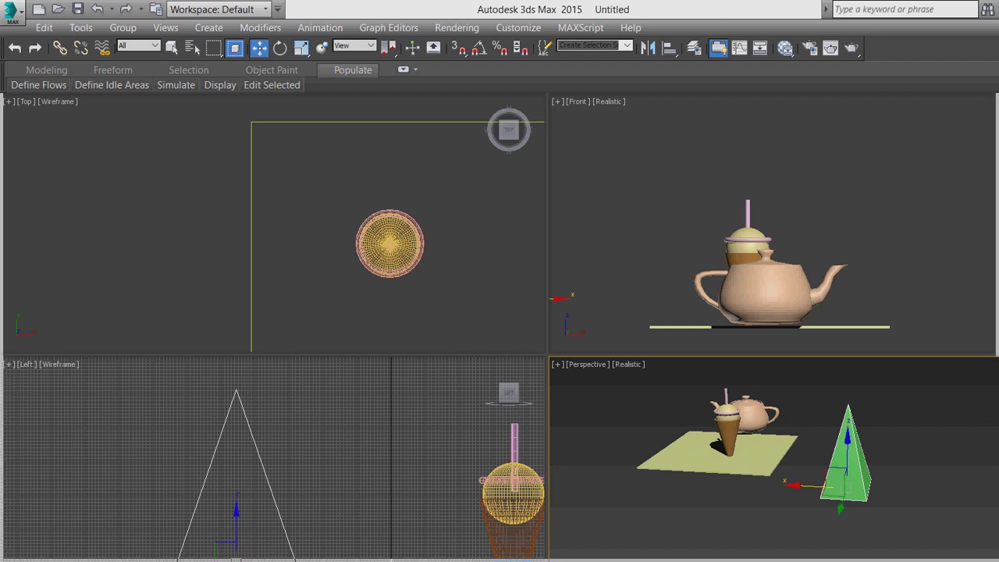
scroll(859, 469, "up", 2)
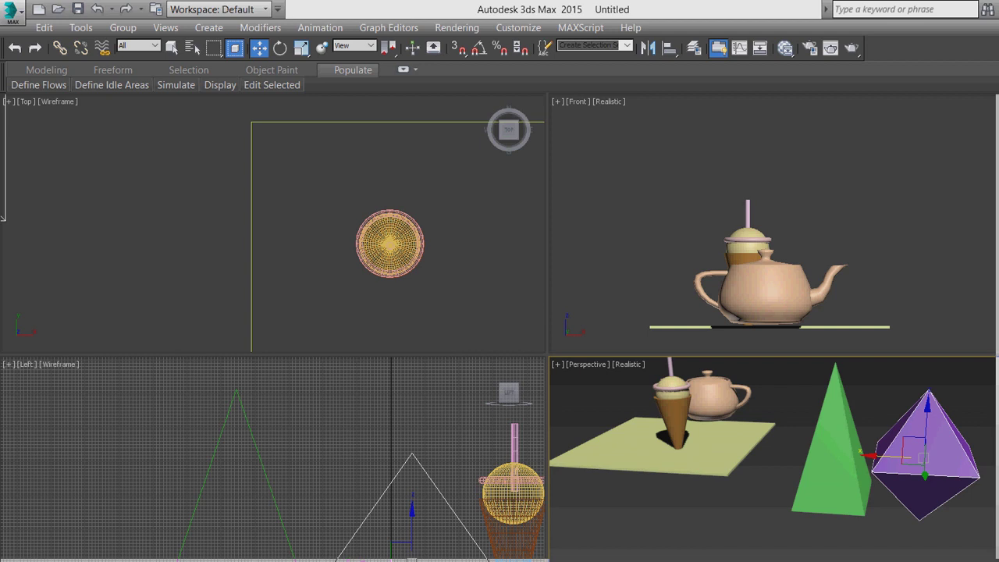
- Create an L-shaped extruded primitive with tall walls in front of the base plate in the Perspective viewport
left_click_drag(612, 508, 660, 542)
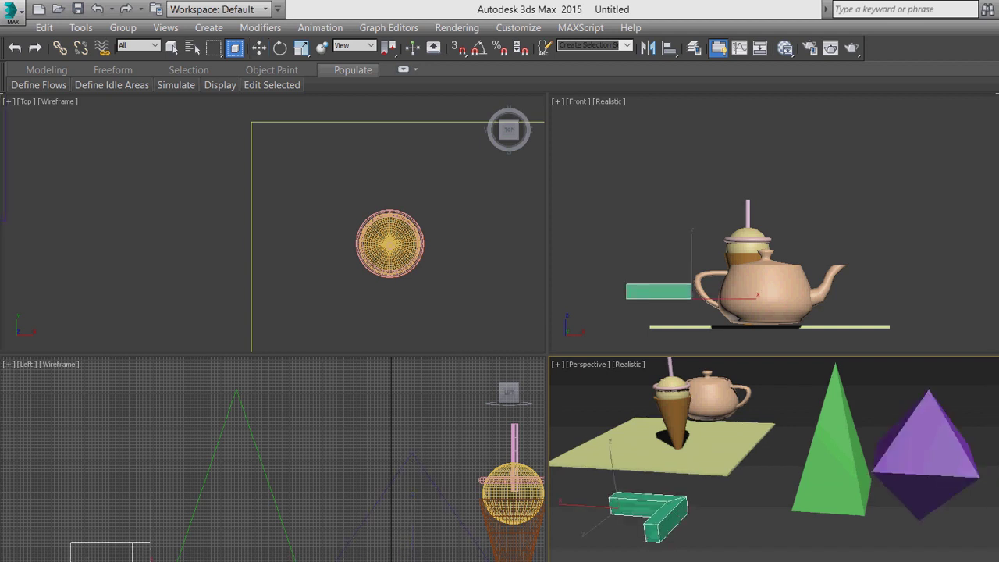
key("ctrl+z")
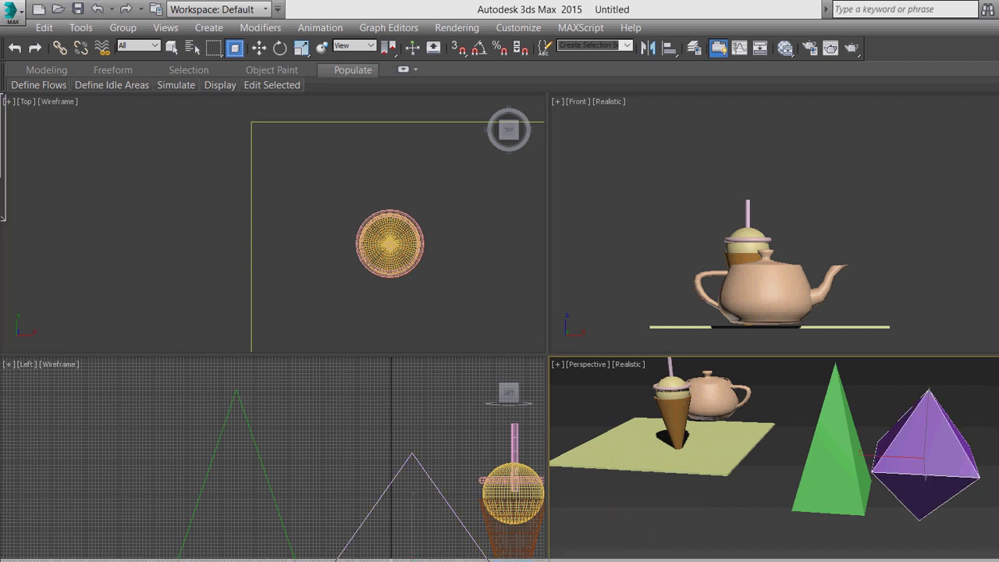
key("ctrl+y")
key("ctrl+z")
key("ctrl+y")
key("w")
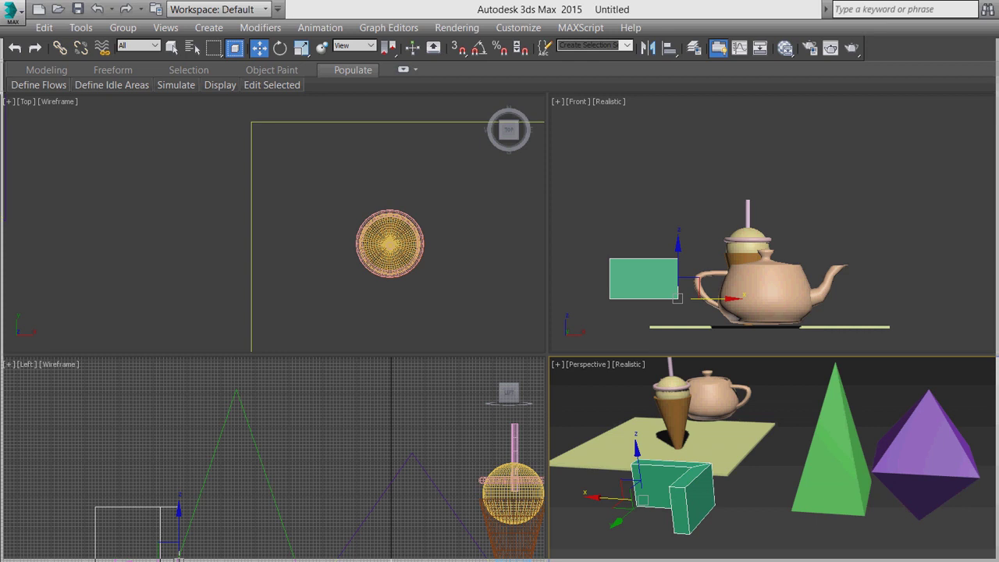
- Create a triangular prism next to the L-shaped object in the Perspective viewport
left_click_drag(748, 514, 698, 542)
left_click(689, 541)
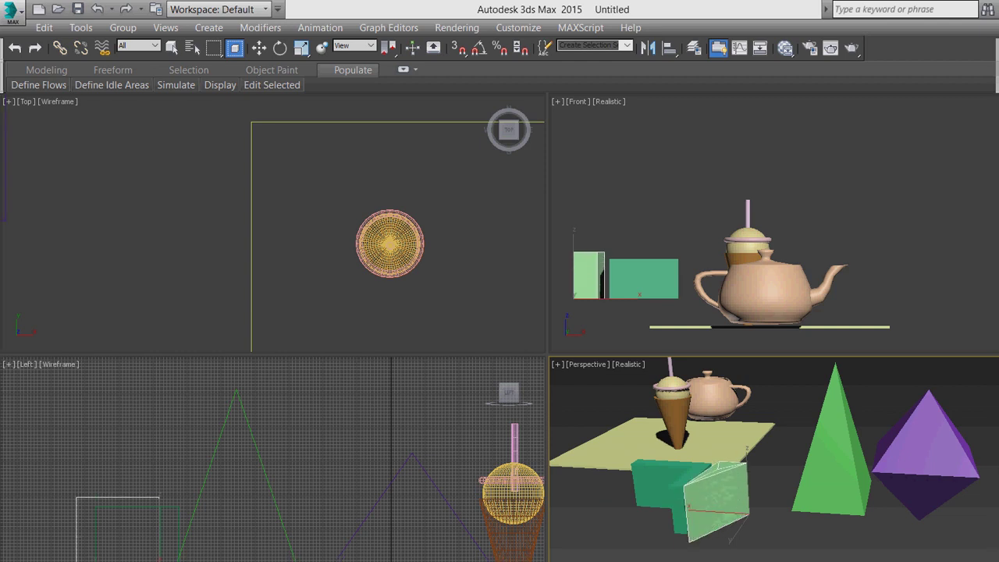
key("w")
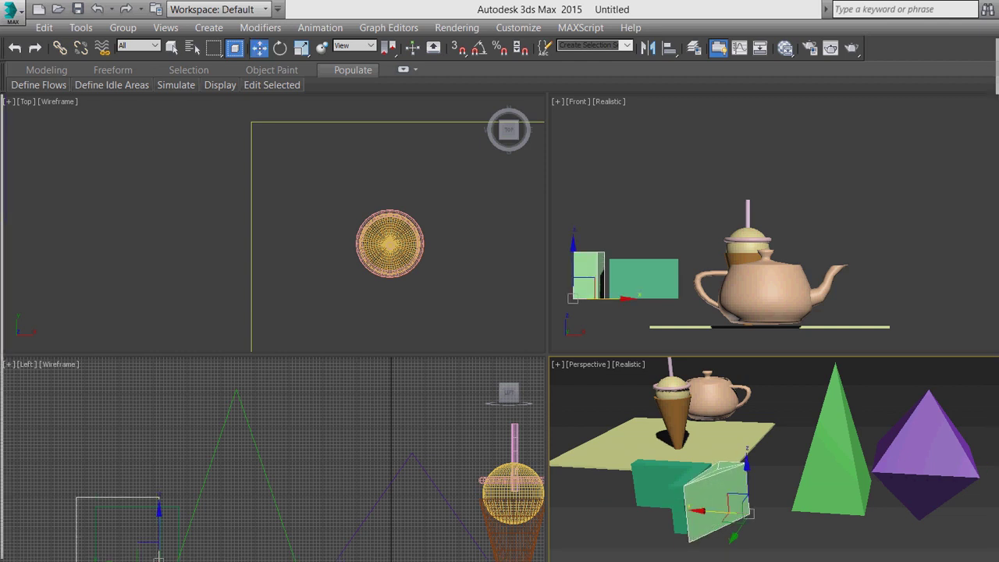
- Orbit the Perspective view to examine the L-shaped object and the prism from another angle
key("ctrl+r")
left_click_drag(819, 429, 898, 484)
key("w")
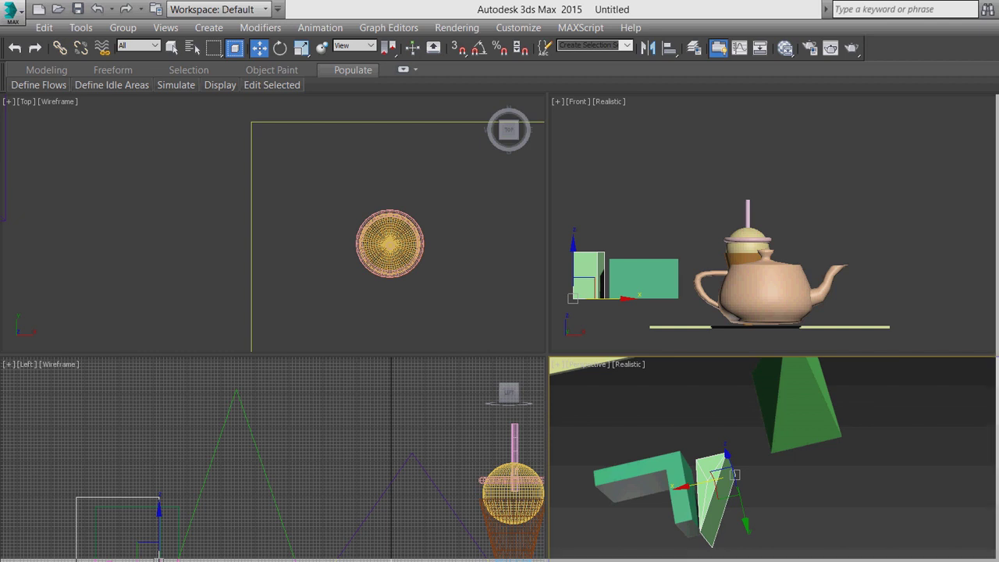
key("ctrl+r")
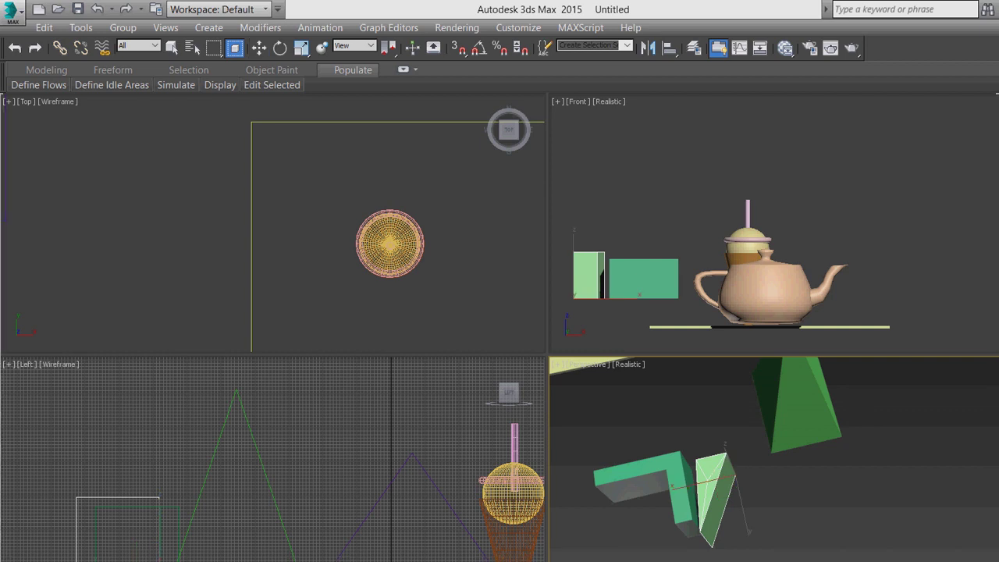
scroll(854, 436, "down", 4)
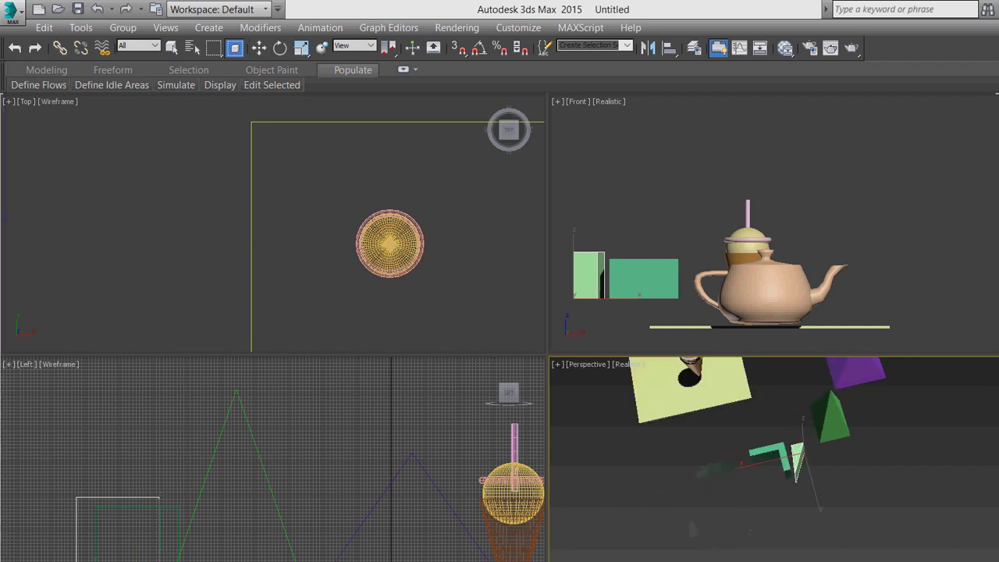
scroll(774, 459, "up", 3)
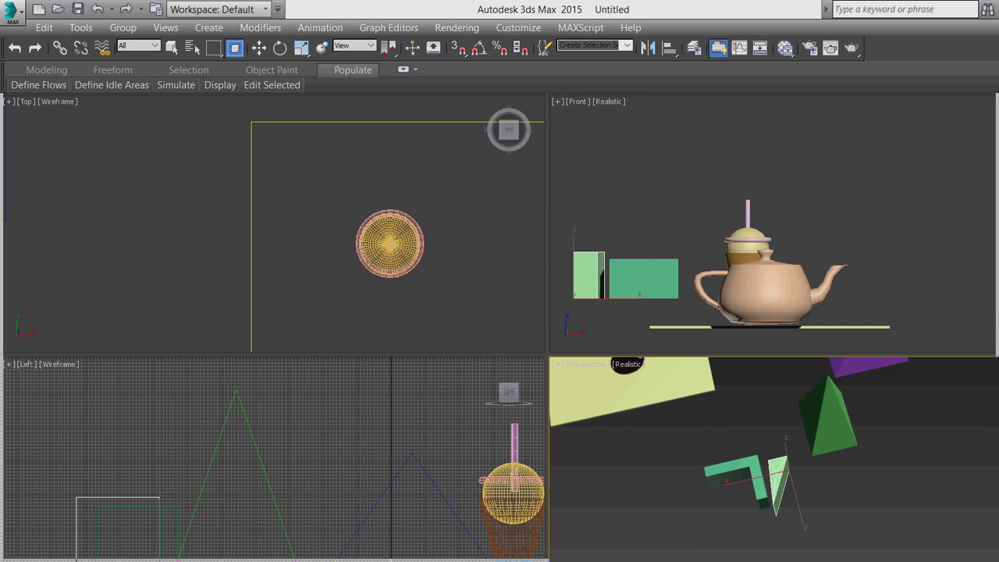
- Place a foliage tree beside the prism and pyramid in the Perspective viewport, and deselect it
key("w")
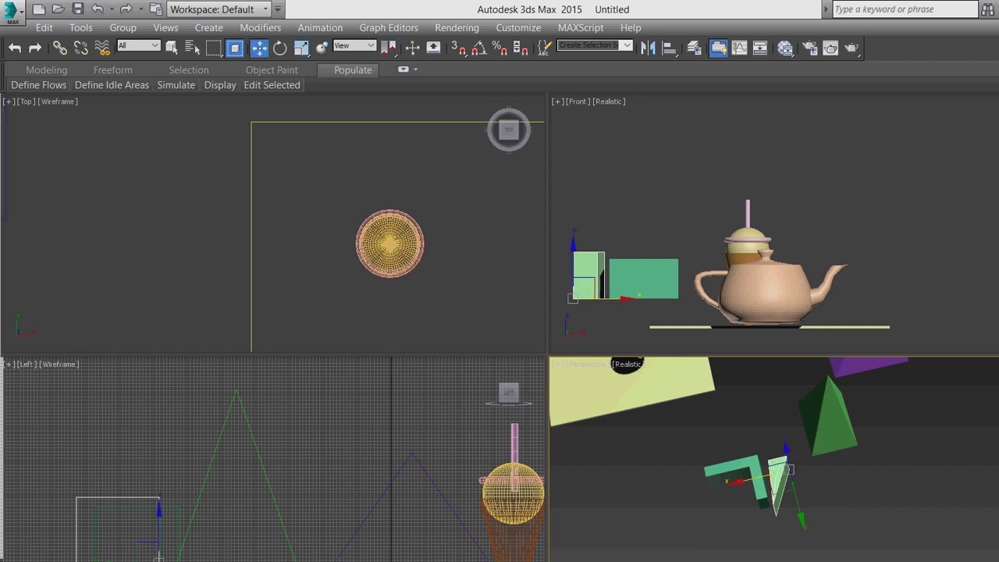
key("ctrl+d")
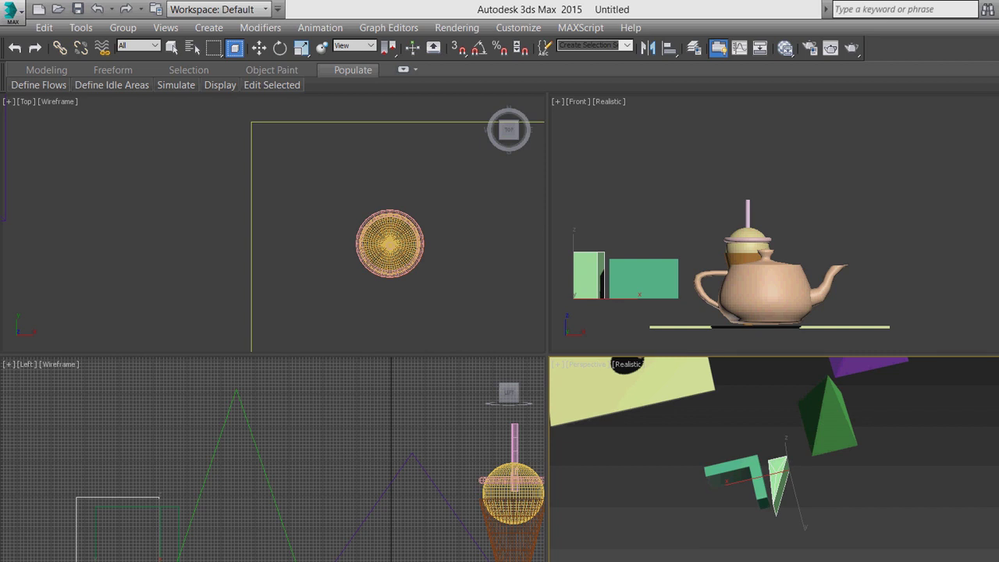
left_click(887, 479)
key("w")
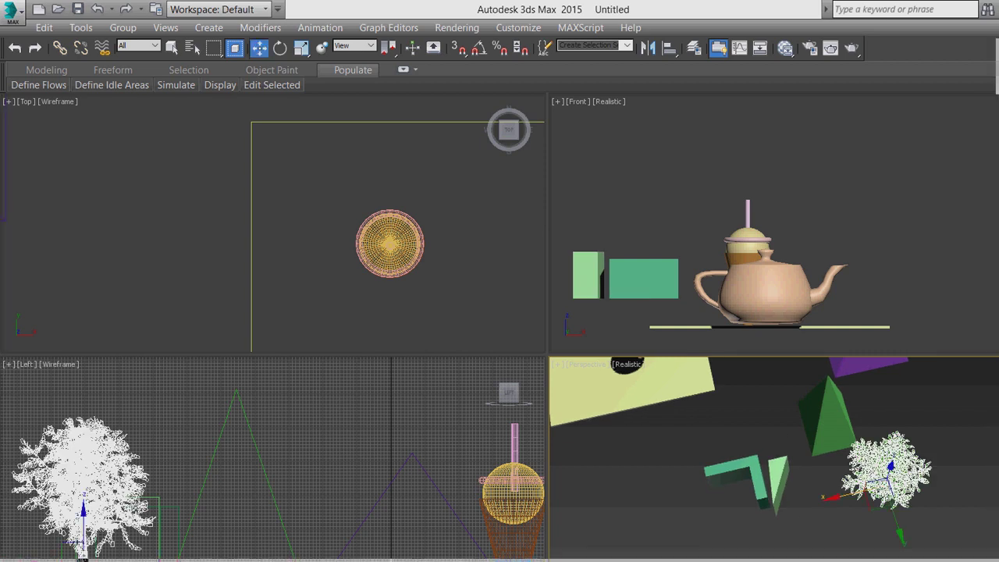
key("ctrl+d")
- Render the Perspective view of the tree and surrounding objects from a low angle, and close the rendering
scroll(929, 515, "up", 2)
scroll(927, 507, "down", 4)
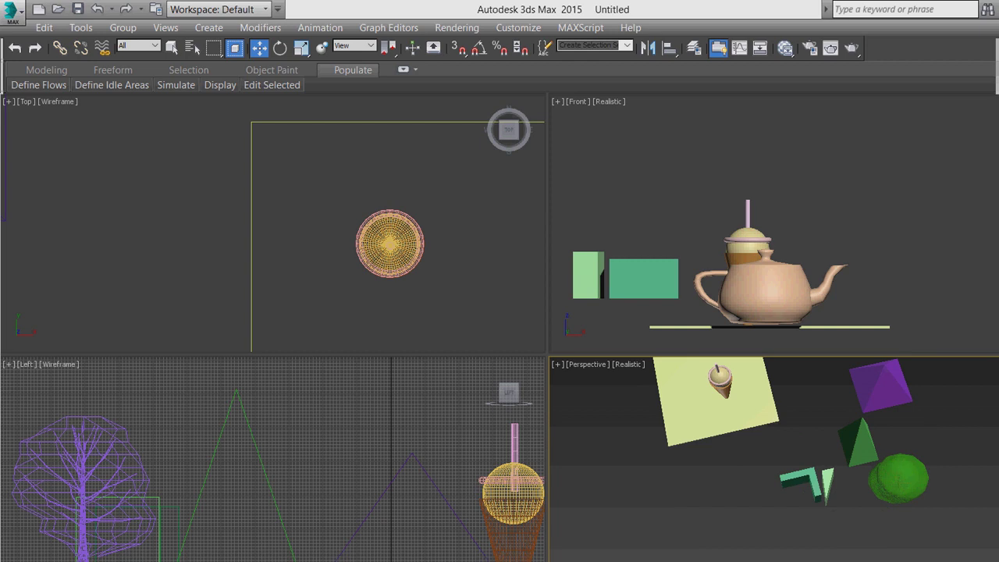
key("ctrl+r")
left_click_drag(821, 499, 772, 452)
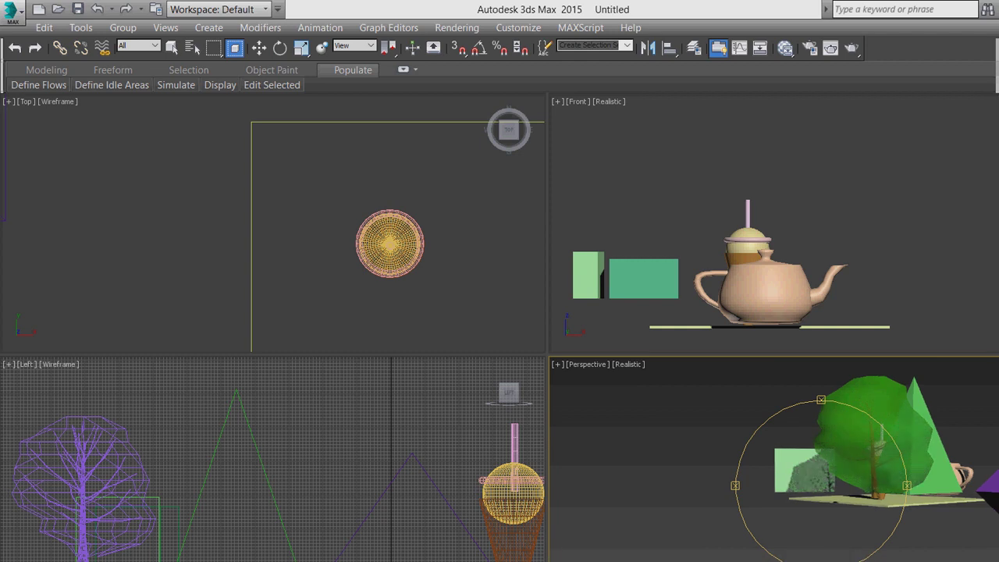
key("shift+q")
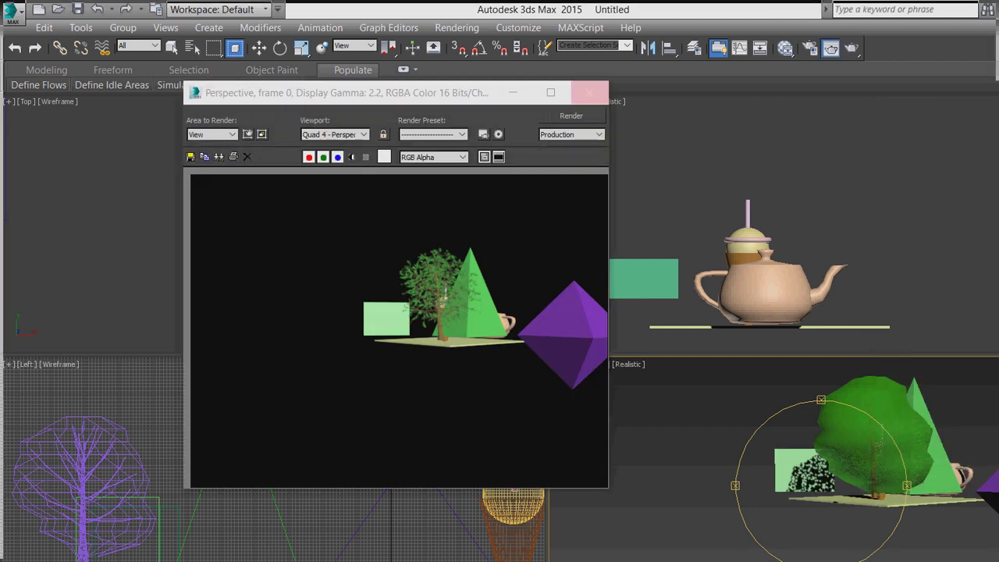
left_click(589, 92)
- Render a closer Perspective view of the tree, and close the rendered frame
scroll(835, 471, "up", 4)
middle_click_drag(899, 454, 835, 479)
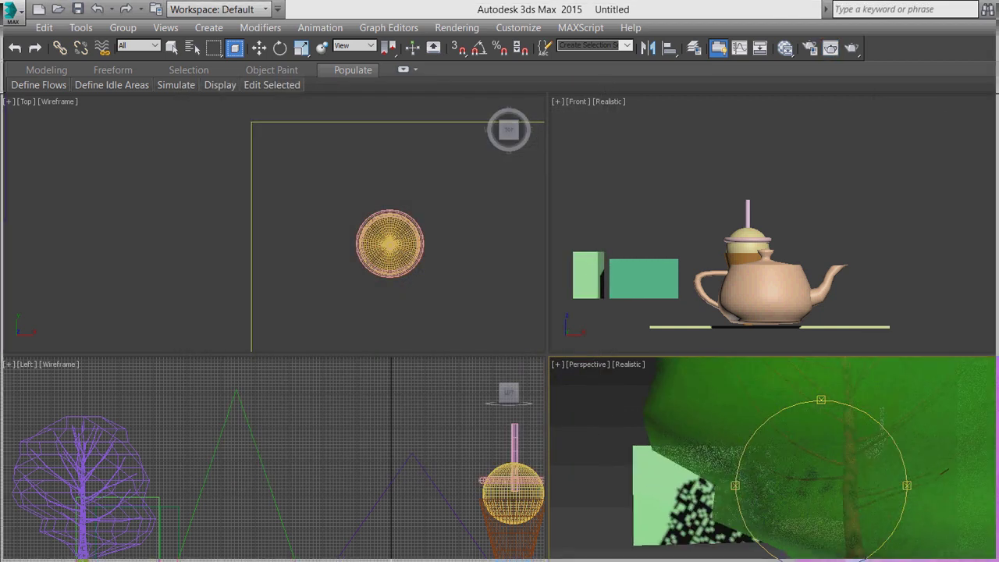
scroll(835, 478, "down", 1)
key("shift+q")
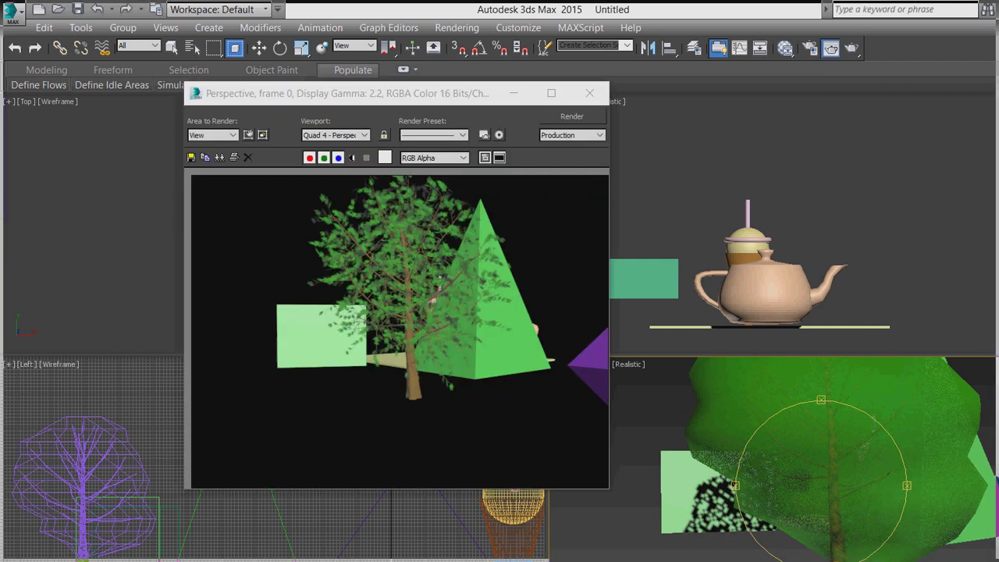
left_click(589, 92)
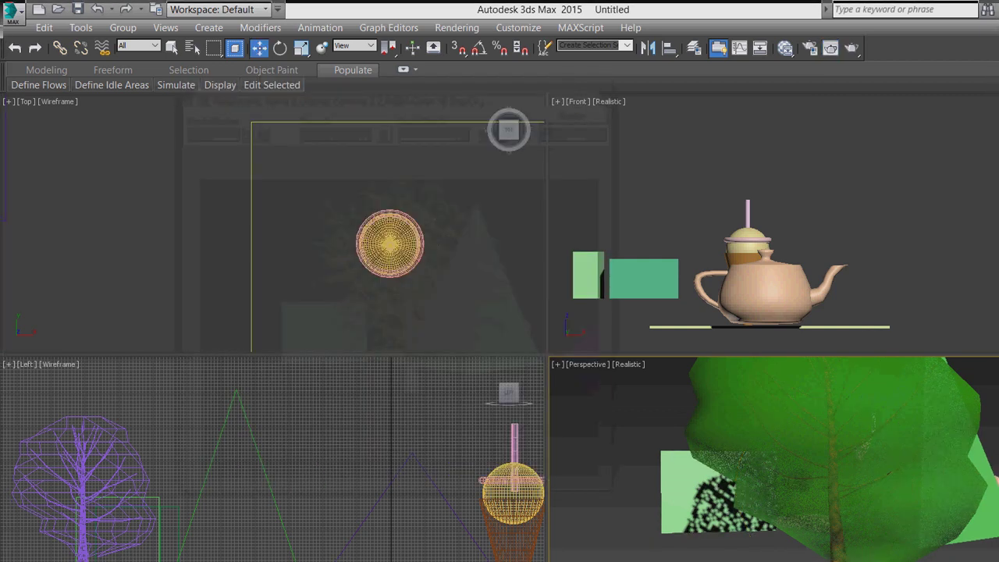
- Select the tree by its trunk, enlarge it well above the other objects, and deselect it
left_click(833, 460)
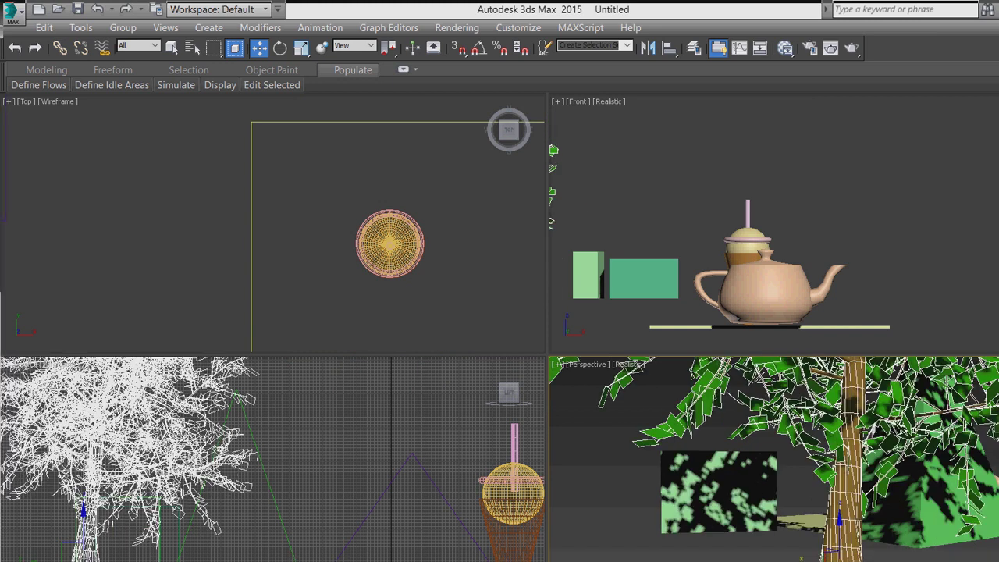
scroll(920, 415, "down", 8)
scroll(920, 414, "up", 2)
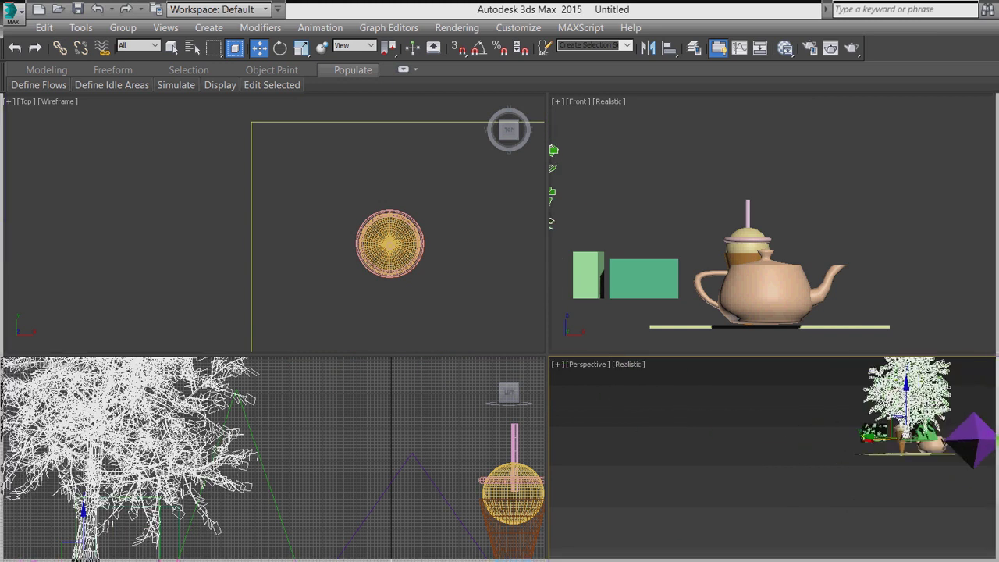
key("ctrl+d")
- Render the Perspective view with the enlarged tree above the cone and teapot, and close the rendering
scroll(913, 423, "up", 4)
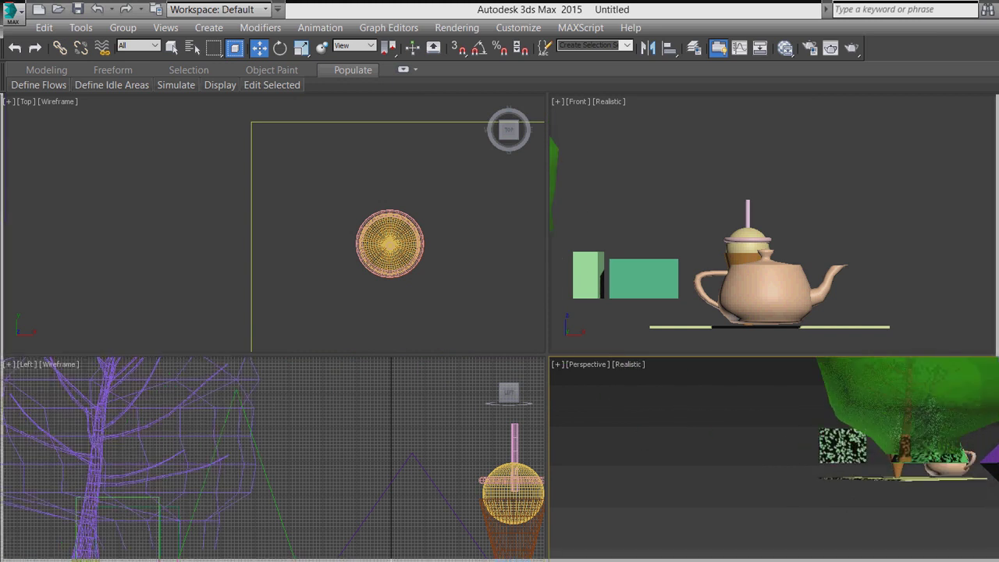
key("shift+q")
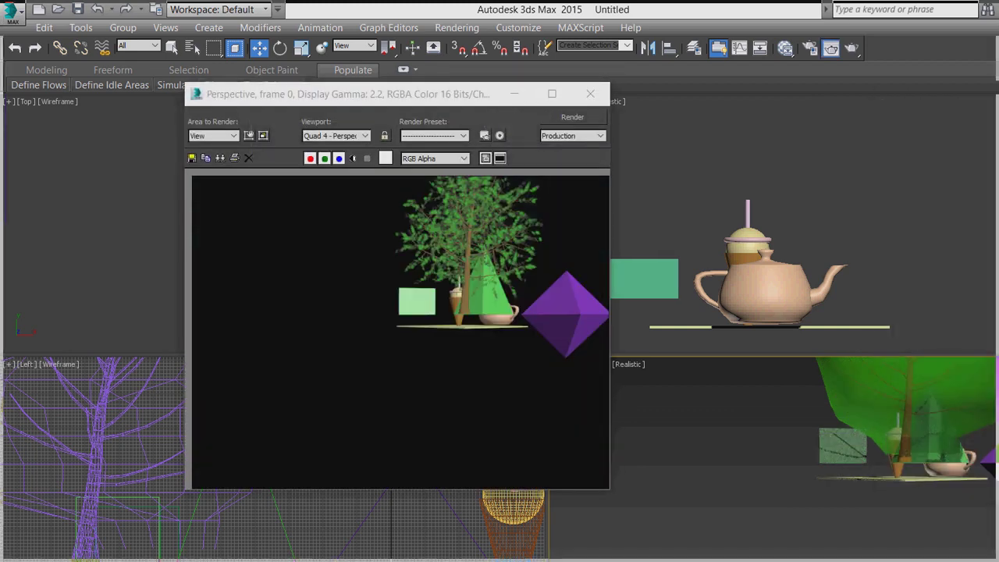
left_click(590, 93)
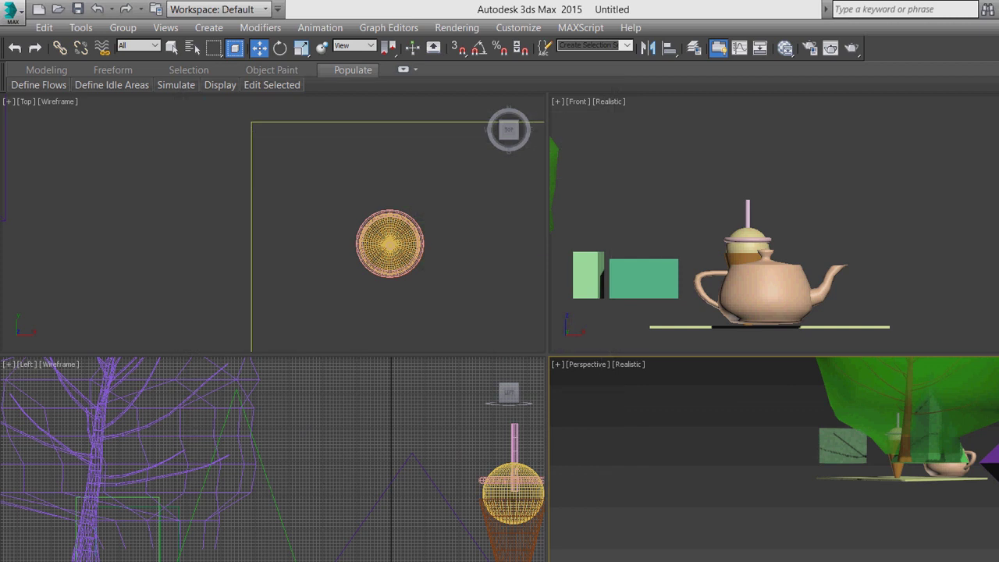
key("q")
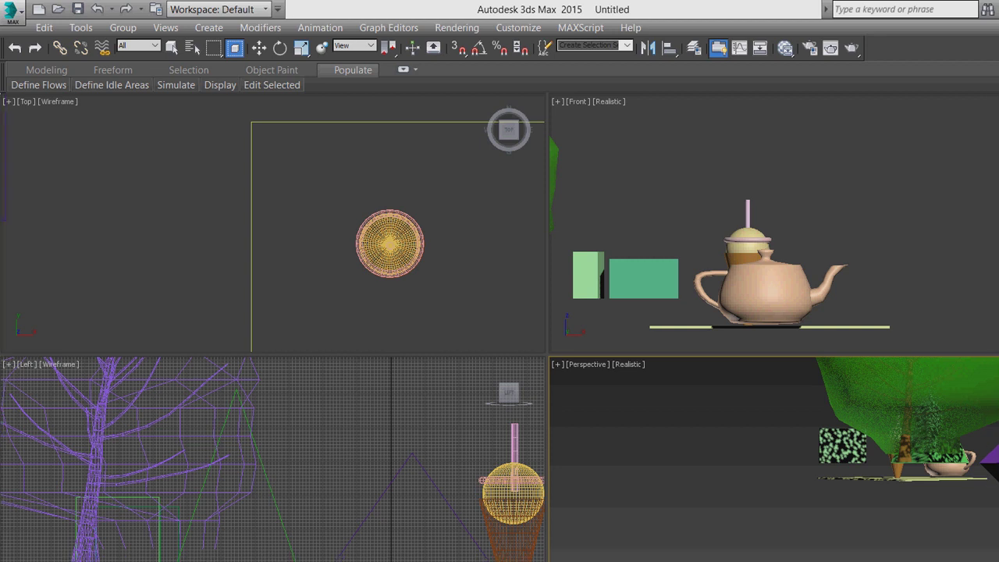
left_click_drag(269, 193, 270, 297)
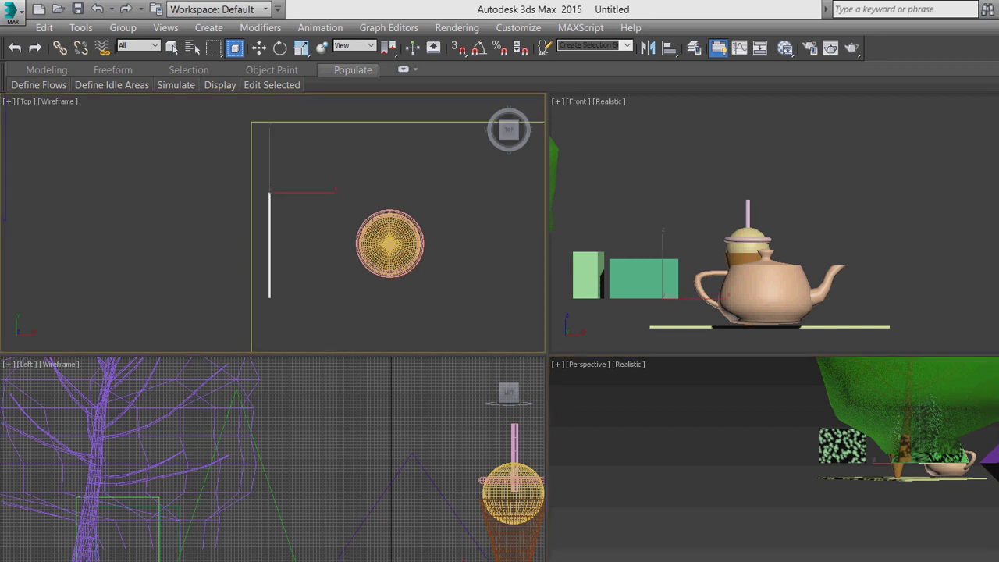
key("Delete")
- Create a straight railing on the base plate beside the ice cream cone in the Top viewport and give it height
left_click_drag(272, 201, 274, 302)
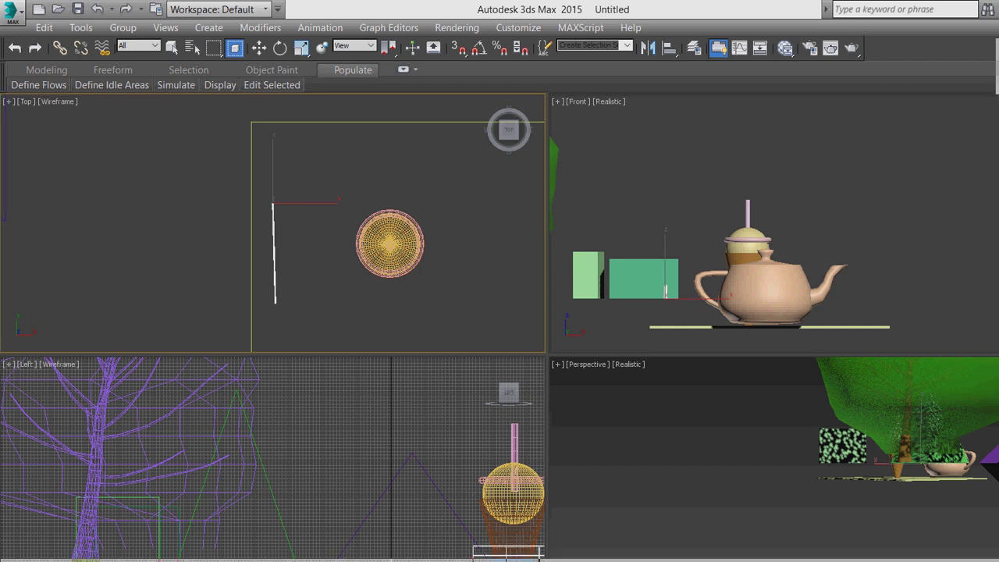
scroll(505, 479, "down", 7)
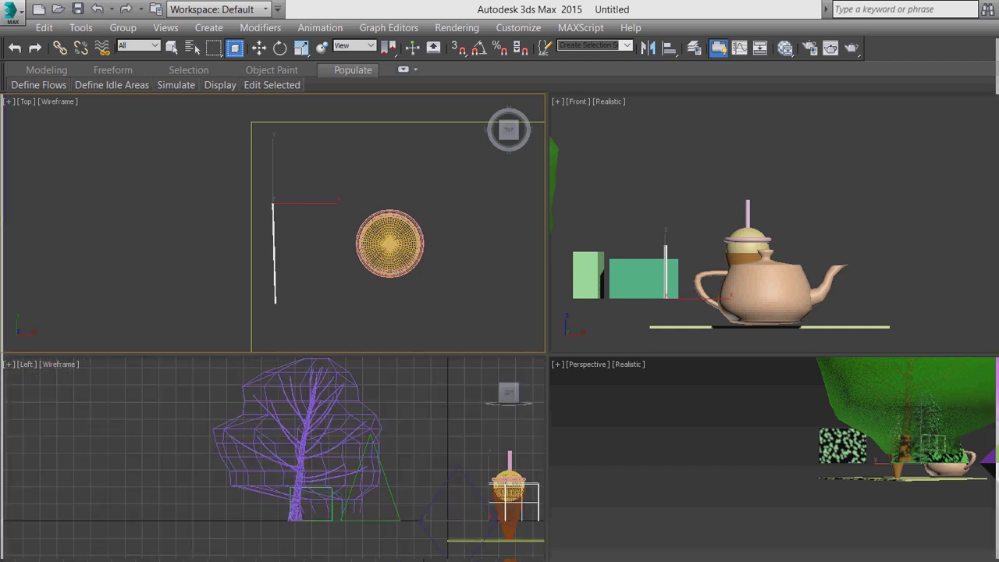
scroll(905, 487, "up", 5)
scroll(702, 511, "down", 5)
- Draw a four-sided wall loop in the zoomed-out Perspective viewport, decline welding its end point, and finish the wall
scroll(773, 459, "down", 6)
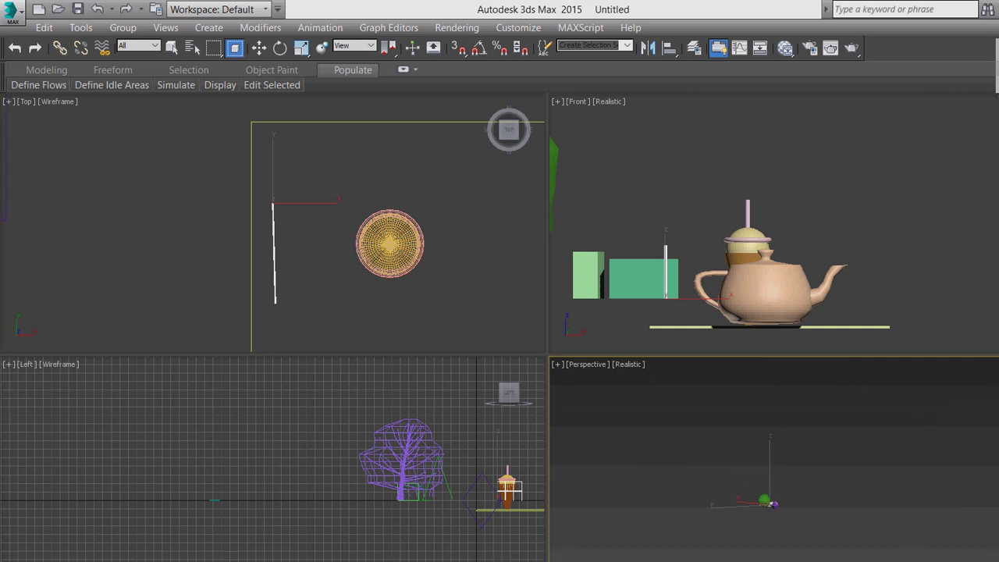
left_click(846, 443)
scroll(818, 483, "down", 8)
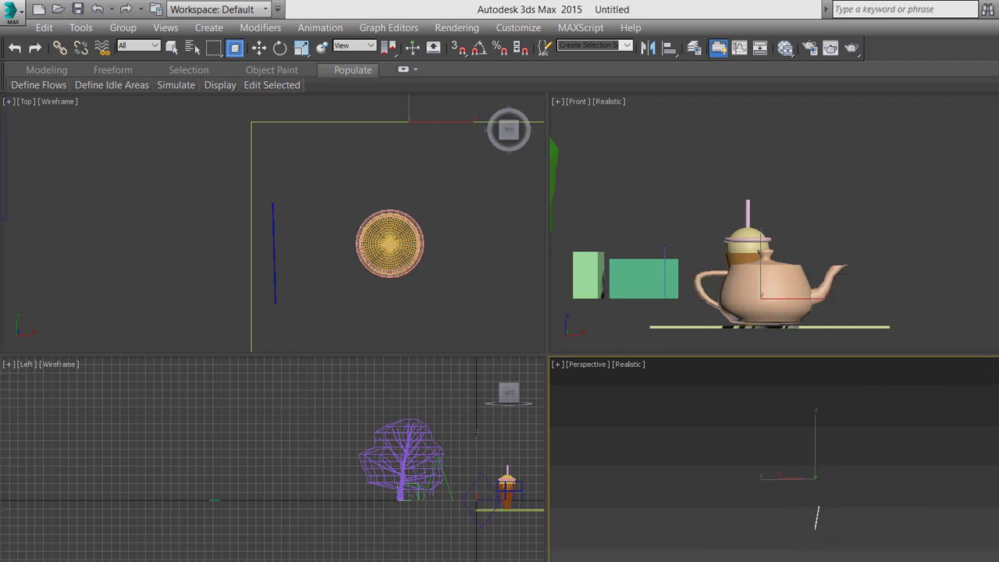
left_click(810, 469)
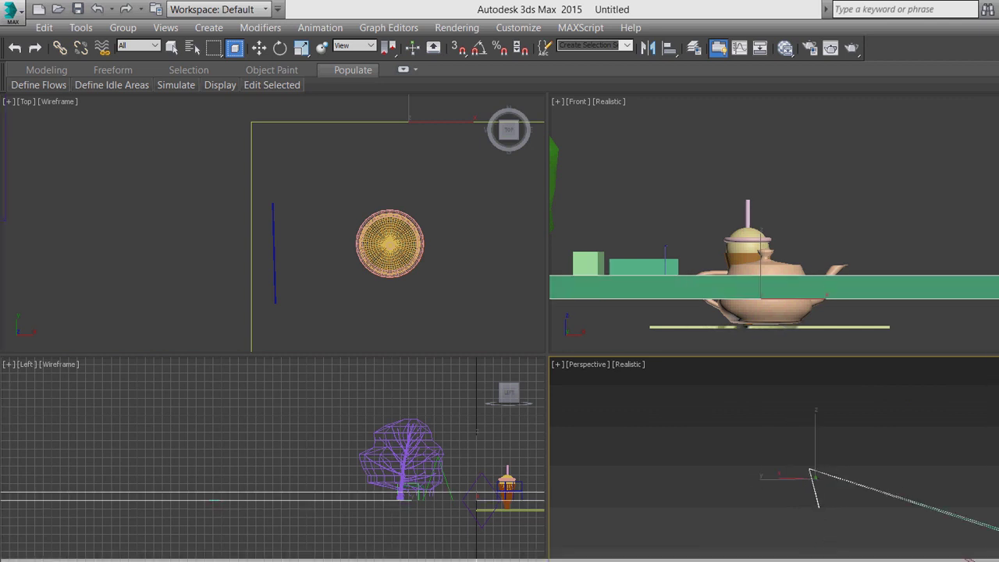
left_click(751, 476)
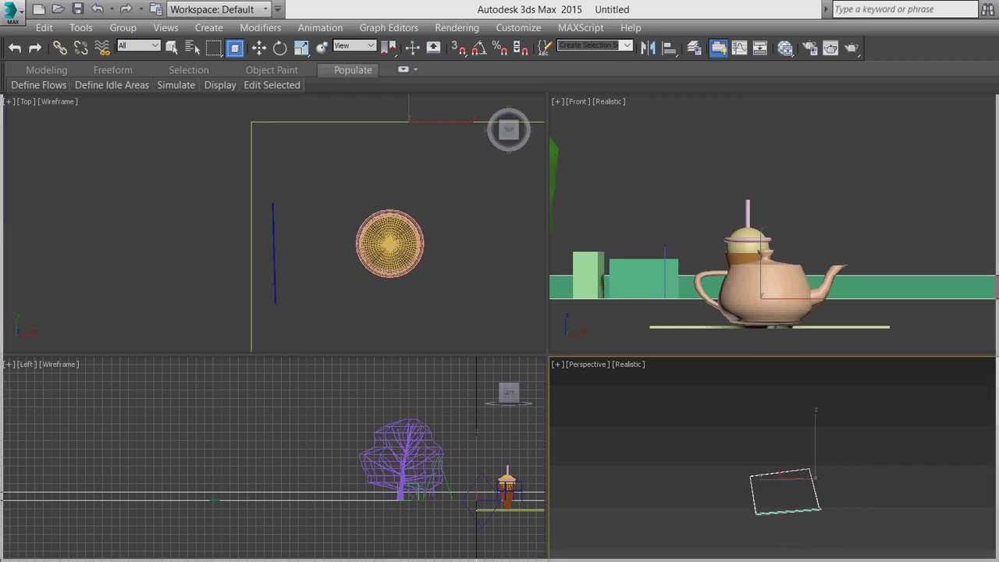
left_click(818, 507)
left_click(668, 402)
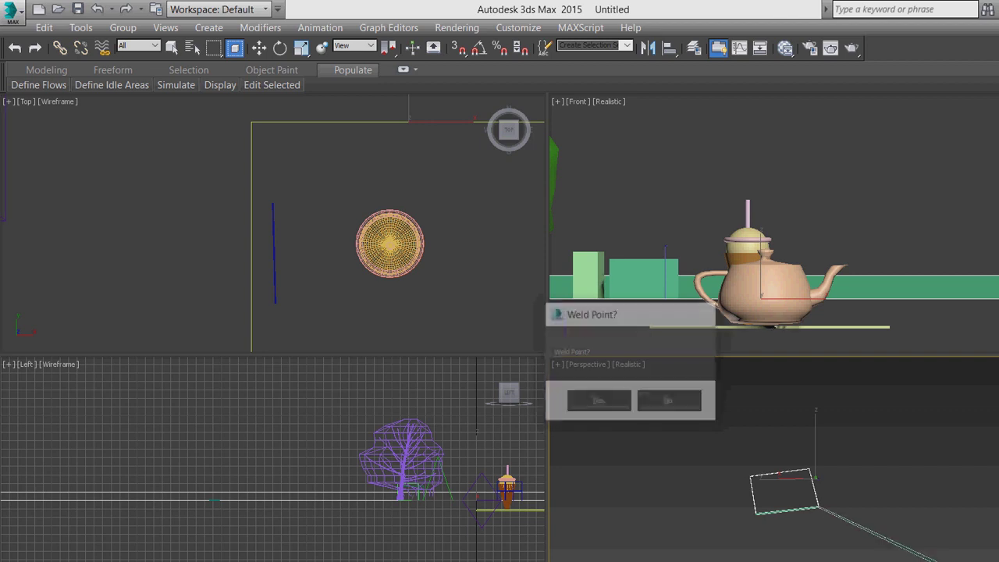
right_click(887, 520)
- Examine the four-sided wall loop from other angles in the Perspective and Top viewports
middle_click_drag(887, 519, 773, 499, "alt")
scroll(807, 469, "down", 5)
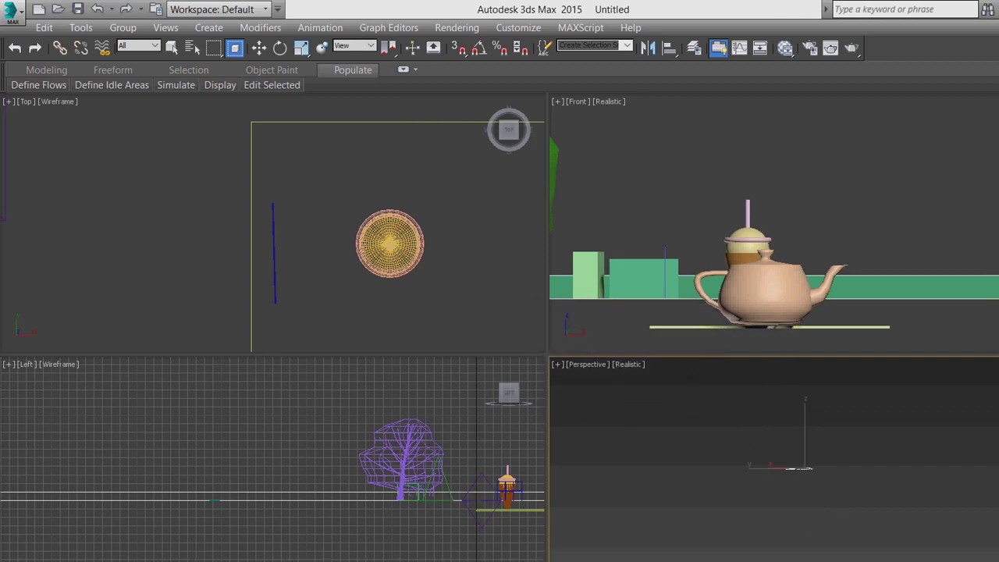
key("ctrl+r")
left_click_drag(808, 469, 772, 500)
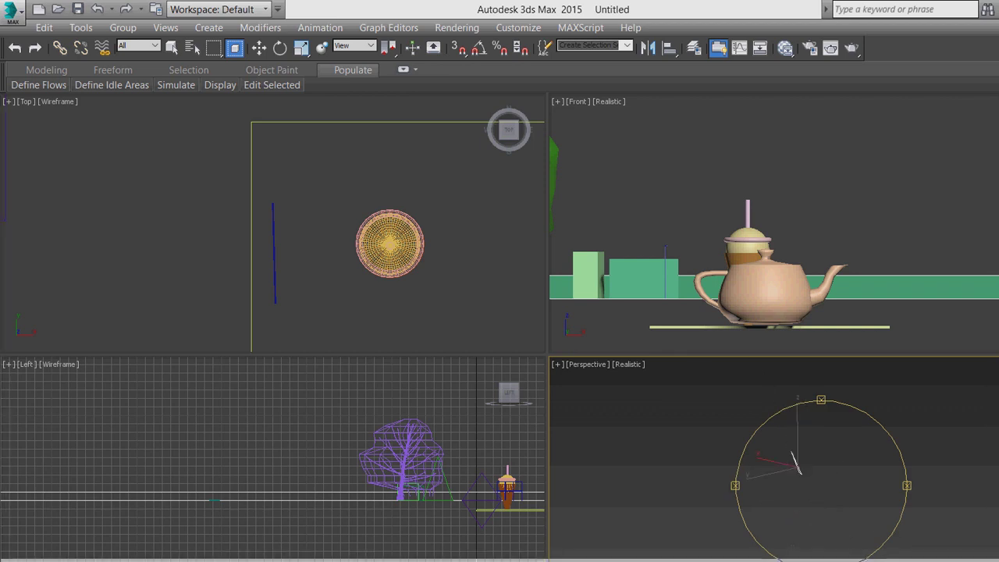
scroll(273, 226, "down", 3)
scroll(273, 226, "up", 5)
scroll(432, 281, "down", 7)
middle_click_drag(432, 281, 351, 201)
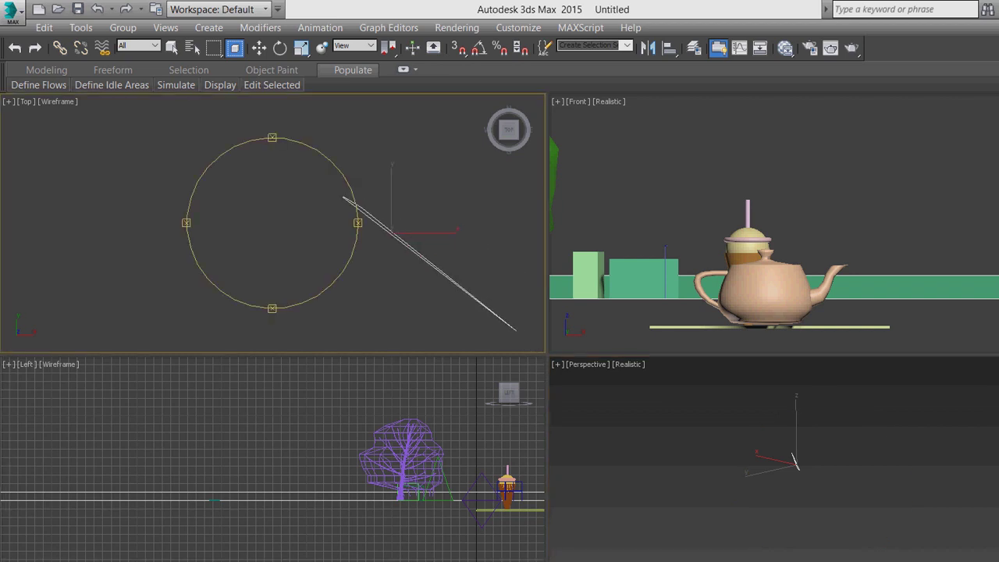
- Start a new empty scene without saving the current one
left_click(43, 28)
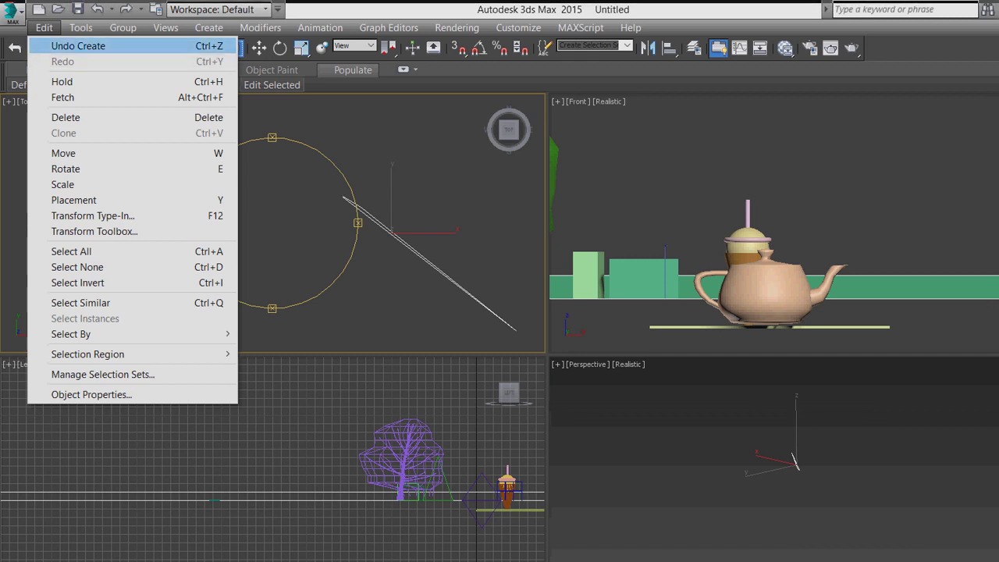
key("Escape")
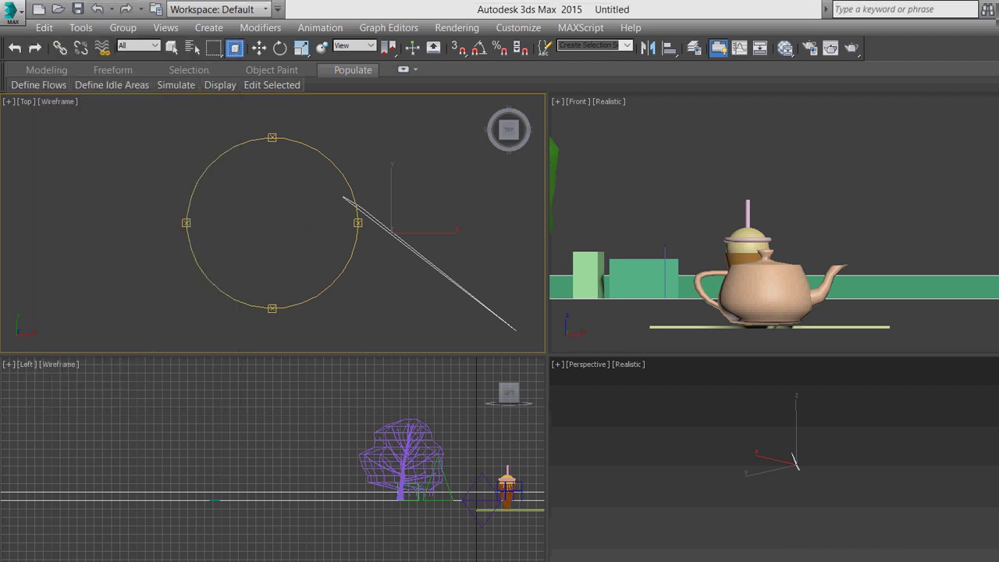
key("alt+f")
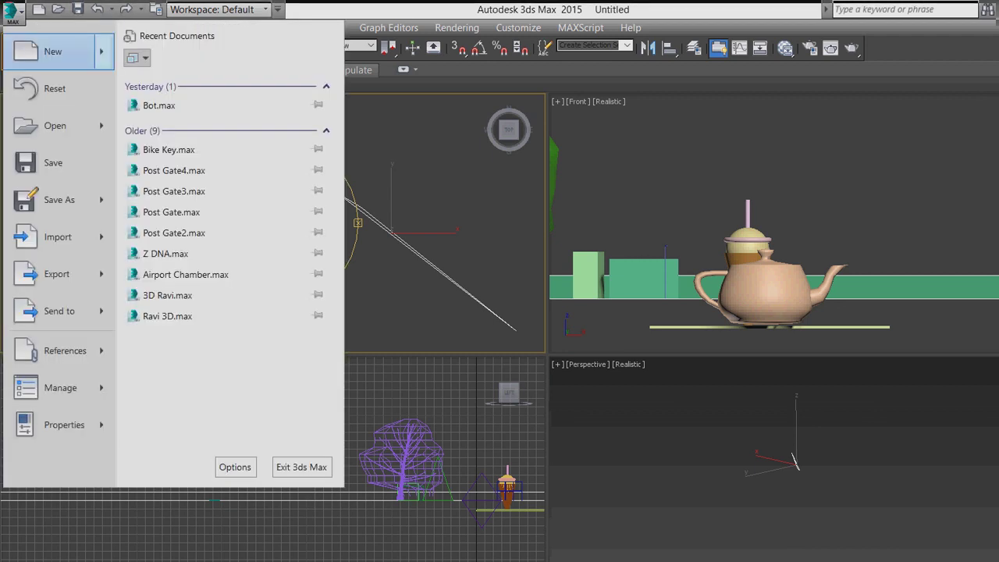
left_click(52, 51)
key("n")
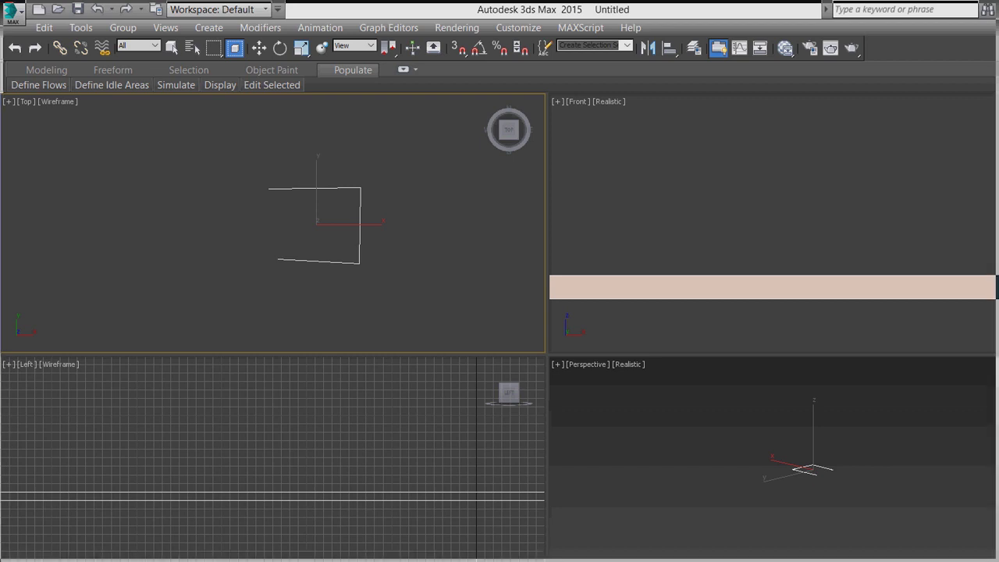
- Draw a second open, three-segment wall beside the existing one in the Top viewport, and leave the Wall tool
left_click(425, 214)
left_click(497, 219)
left_click(488, 290)
left_click(422, 287)
right_click(420, 286)
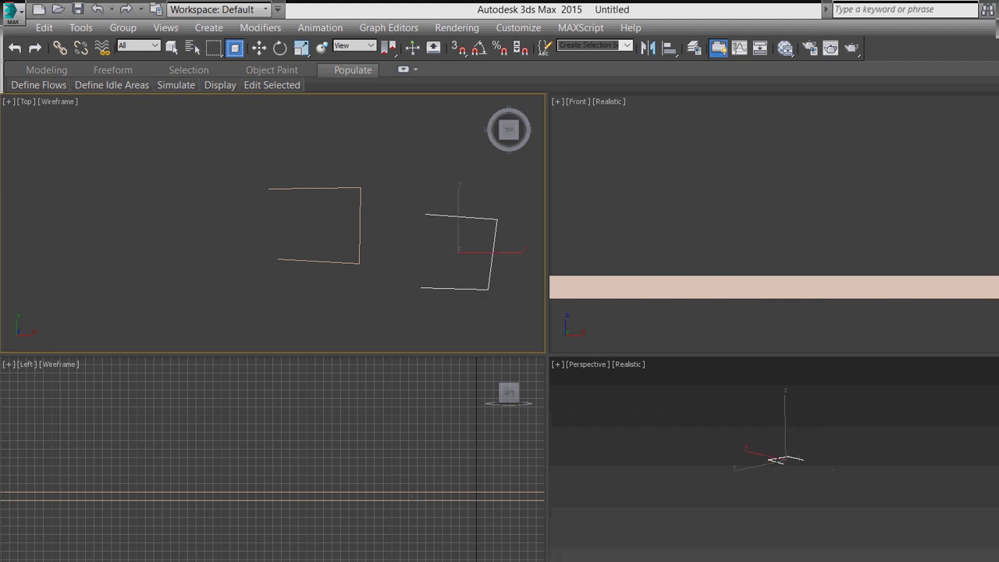
key("q")
- Inspect the second wall's segments and height up close in the Perspective viewport
right_click(772, 459)
scroll(773, 459, "up", 8)
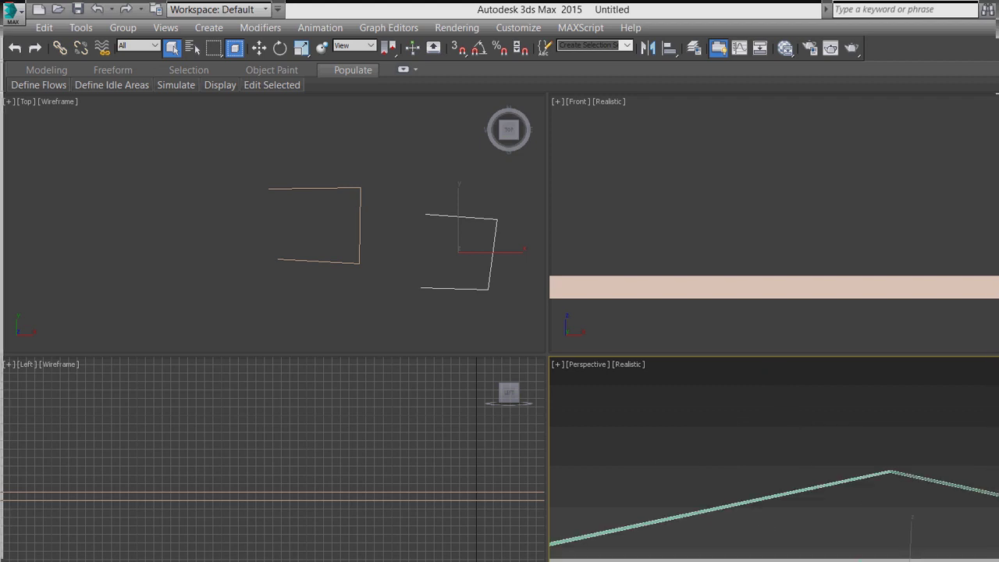
scroll(873, 477, "down", 8)
scroll(873, 460, "up", 8)
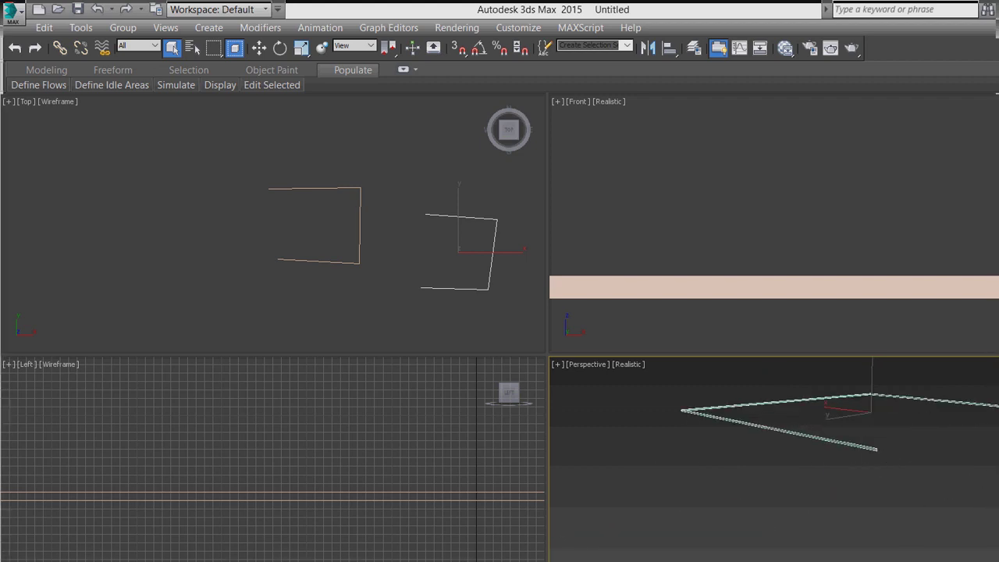
scroll(873, 513, "up", 8)
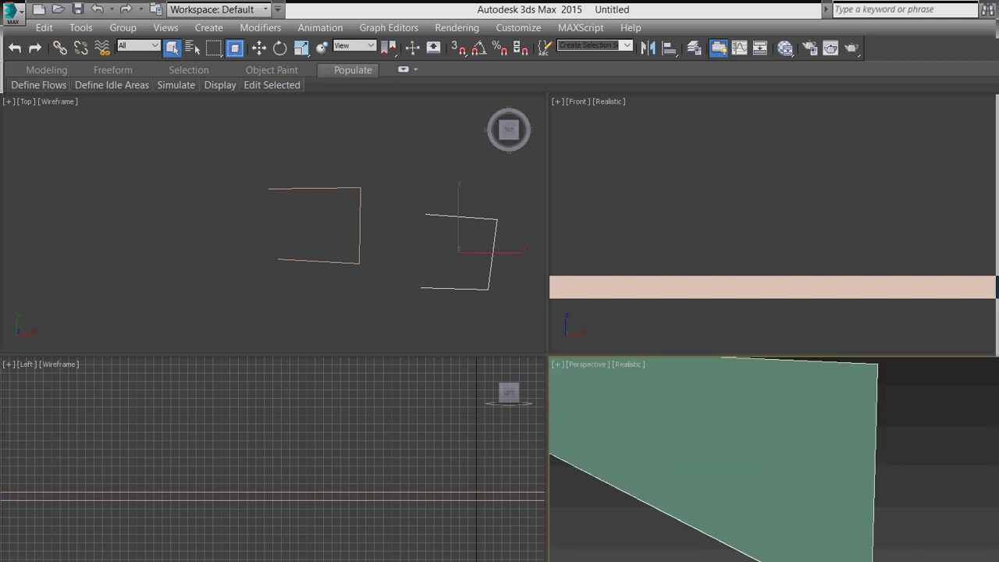
scroll(871, 500, "down", 5)
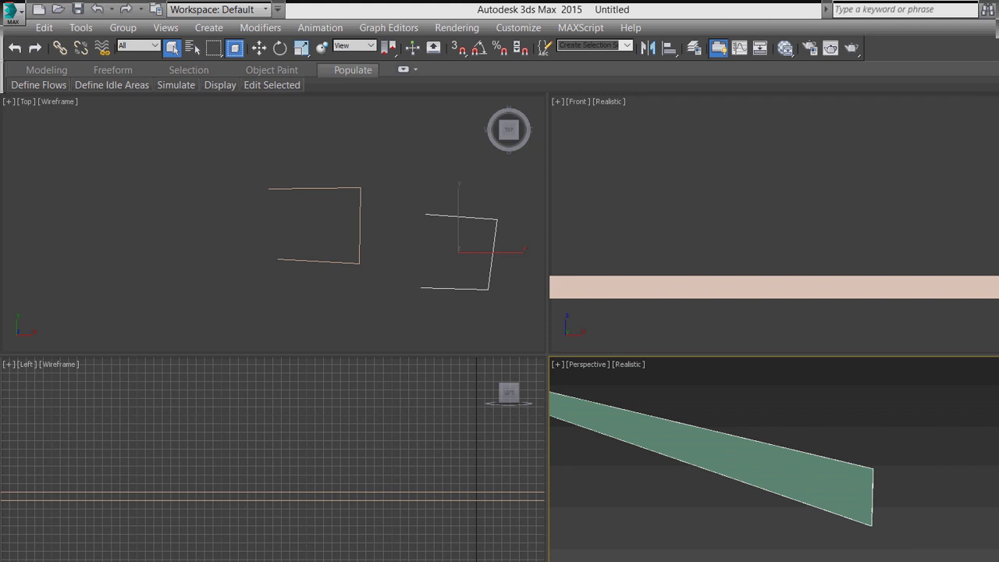
- Switch the second wall between its vertex and segment sub-object levels, and frame it in the Perspective viewport
key("1")
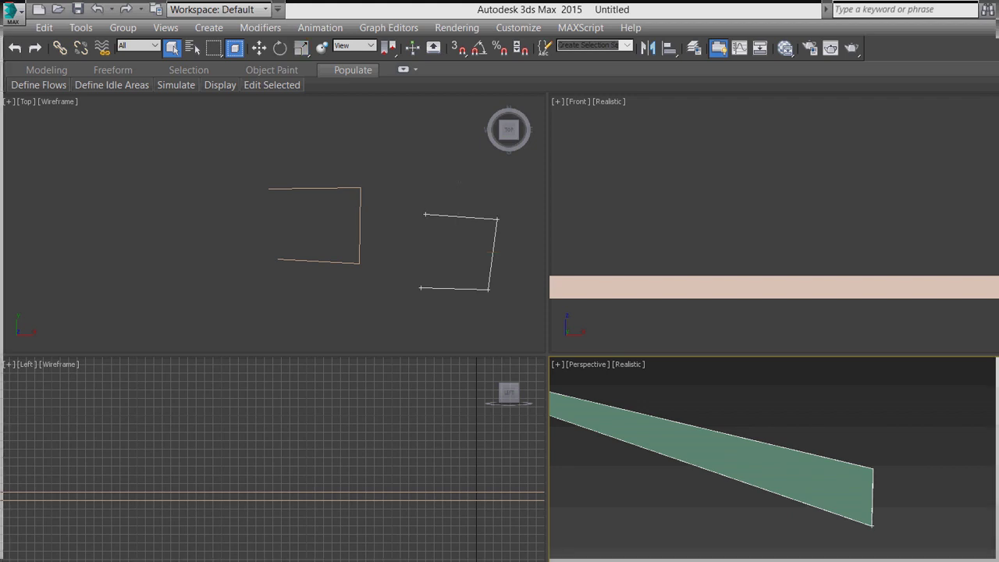
key("1")
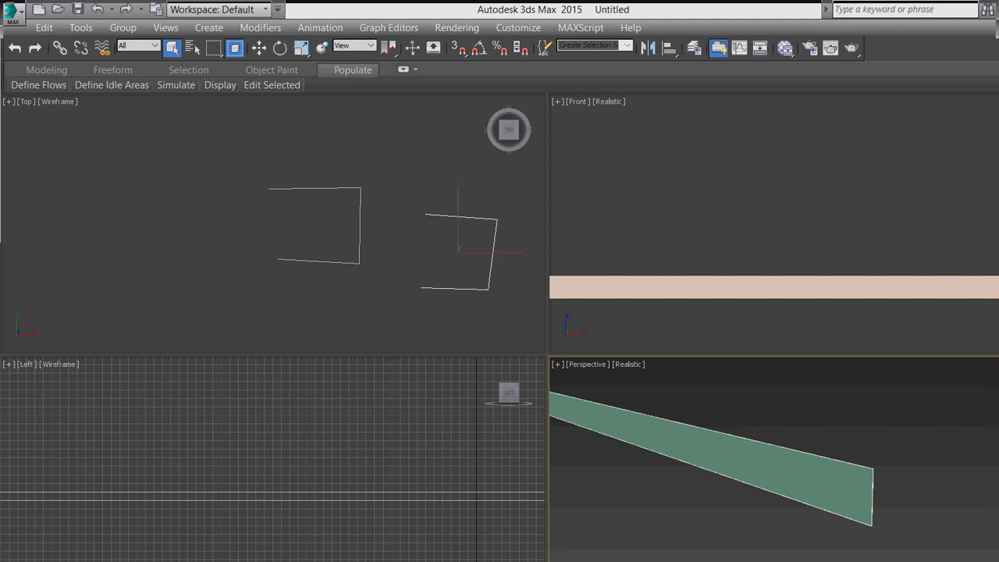
key("1")
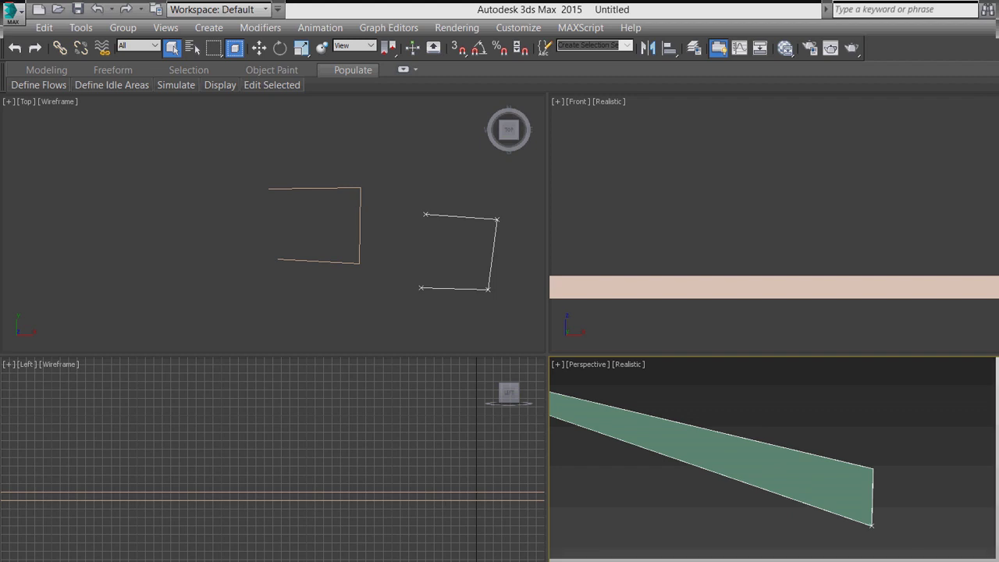
scroll(773, 459, "down", 5)
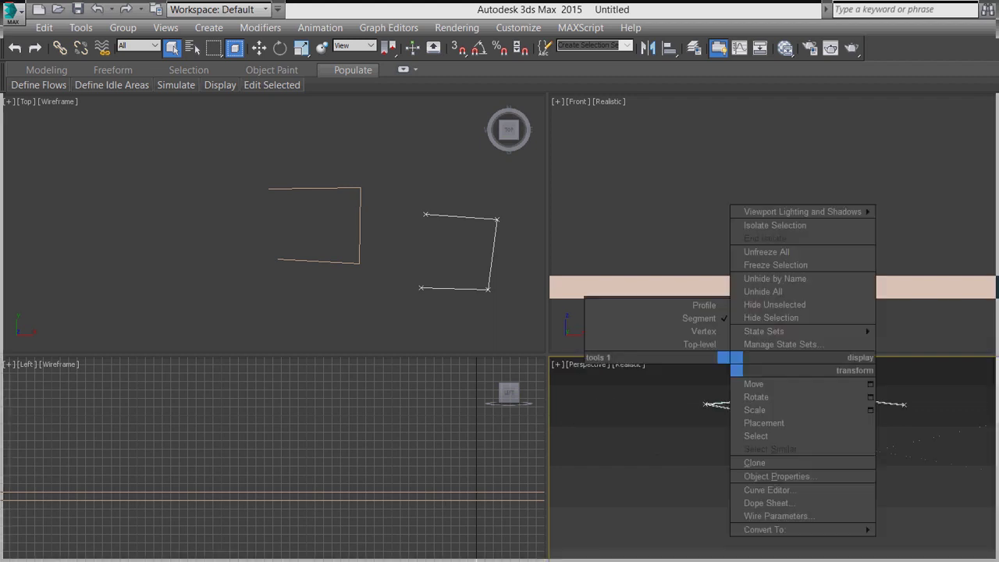
key("z")
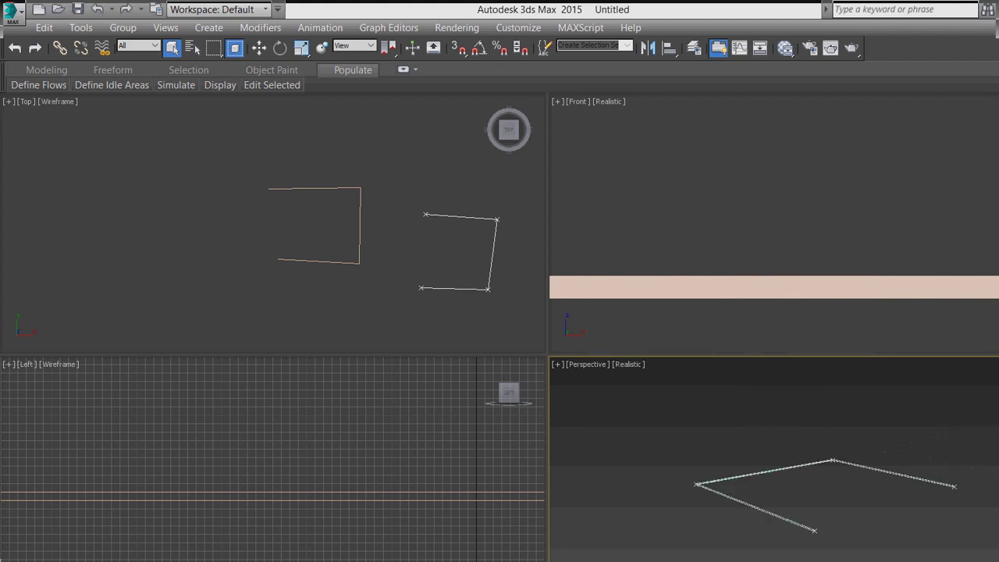
- Select the second wall's nearest end segment in the Perspective viewport, and return to the whole-object level
left_click(273, 313)
scroll(799, 446, "down", 5)
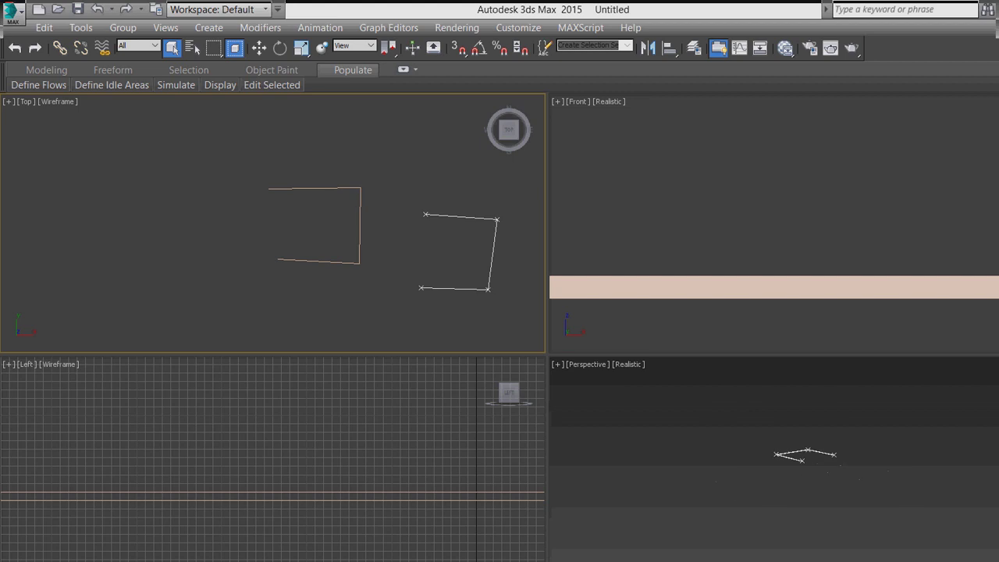
scroll(802, 443, "up", 6)
scroll(796, 437, "down", 3)
scroll(790, 488, "up", 1)
scroll(788, 487, "up", 2)
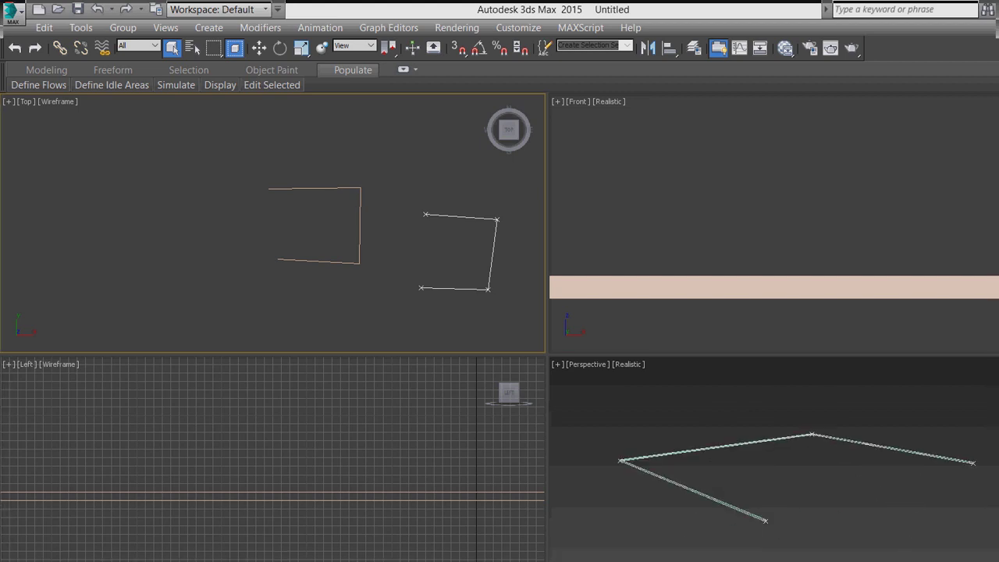
left_click(678, 485)
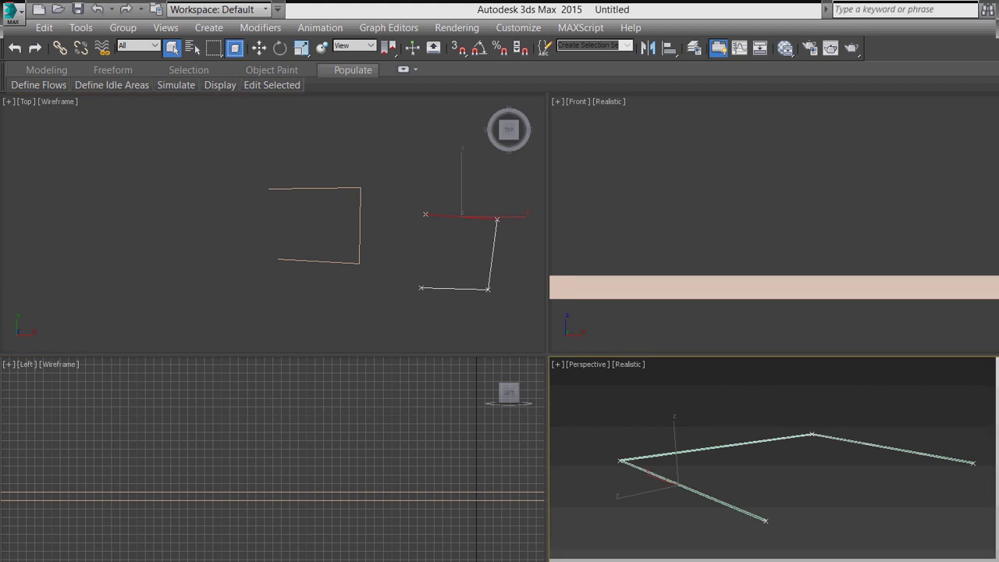
key("2")
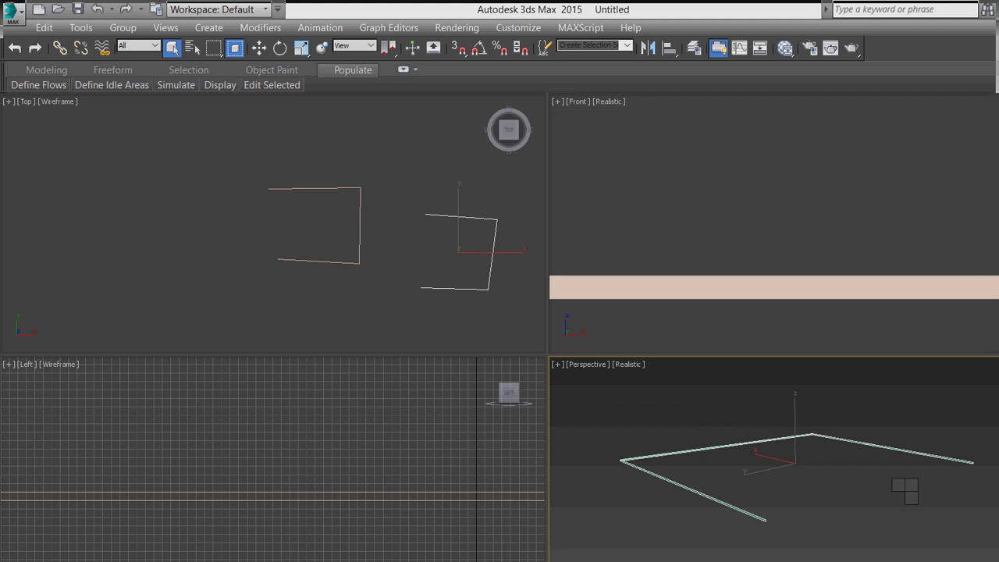
- Delete both open three-segment walls from the scene
key("e")
key("Delete")
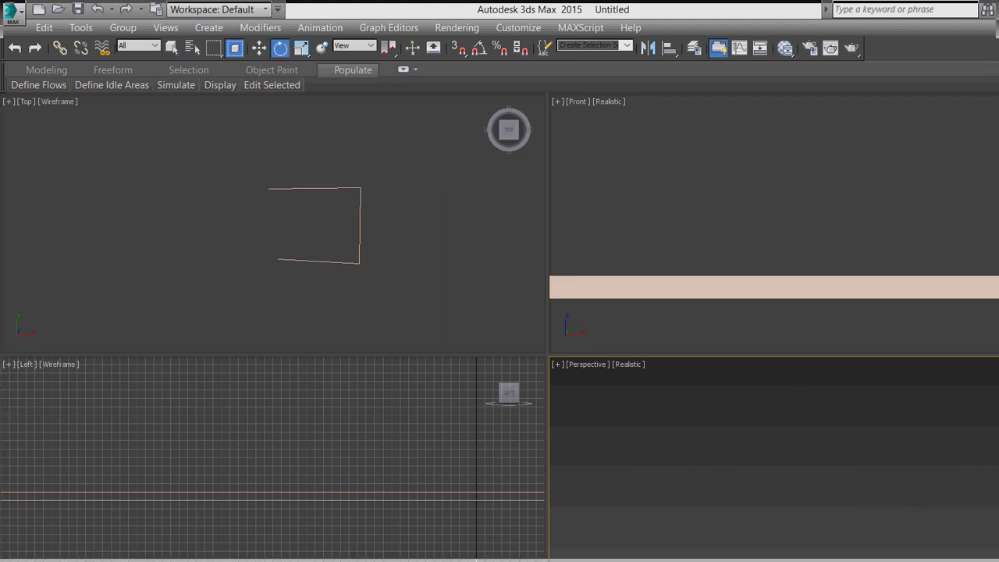
left_click(272, 223)
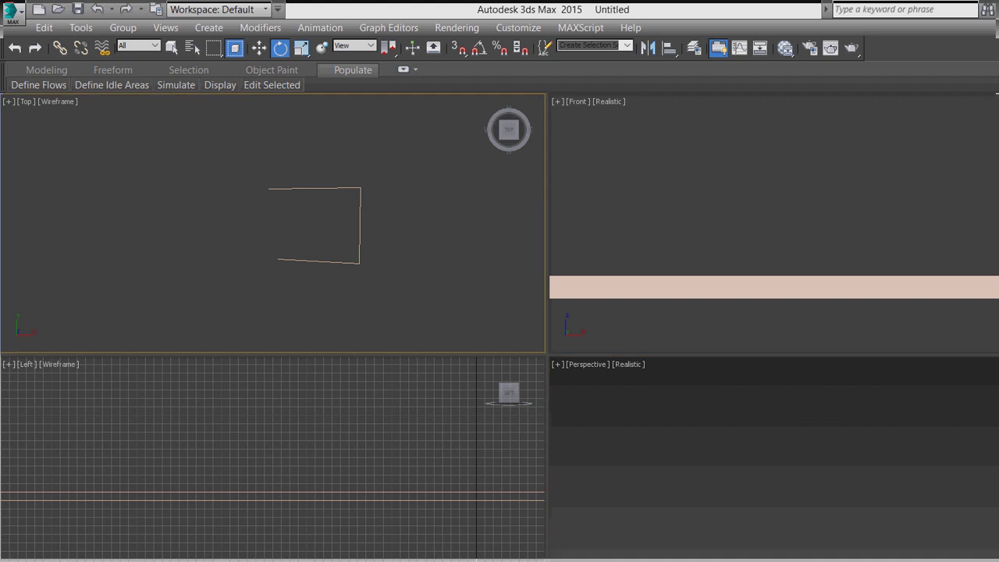
key("ctrl+a")
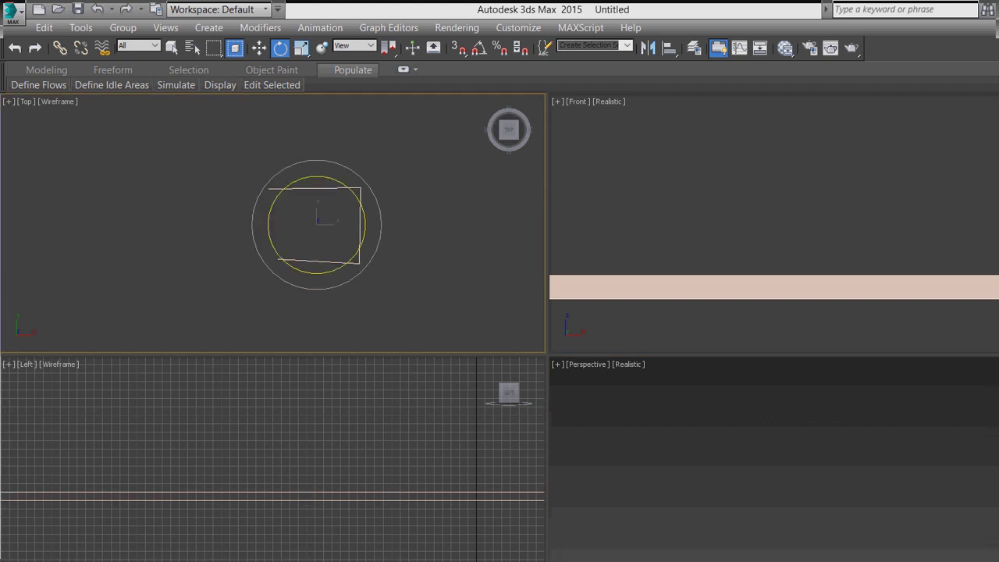
key("Delete")
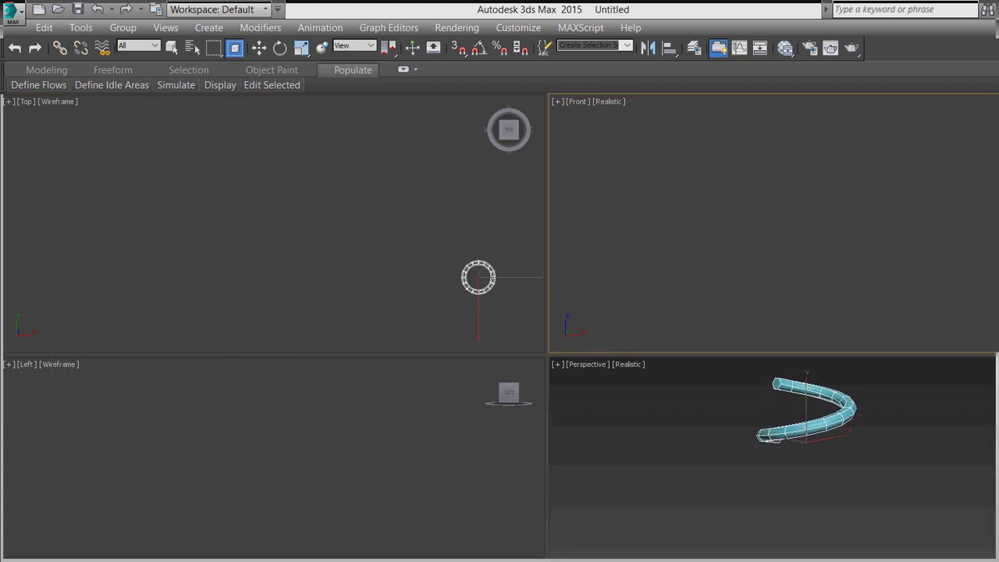
- Delete the existing spring and create a new upright one in the Perspective viewport
key("e")
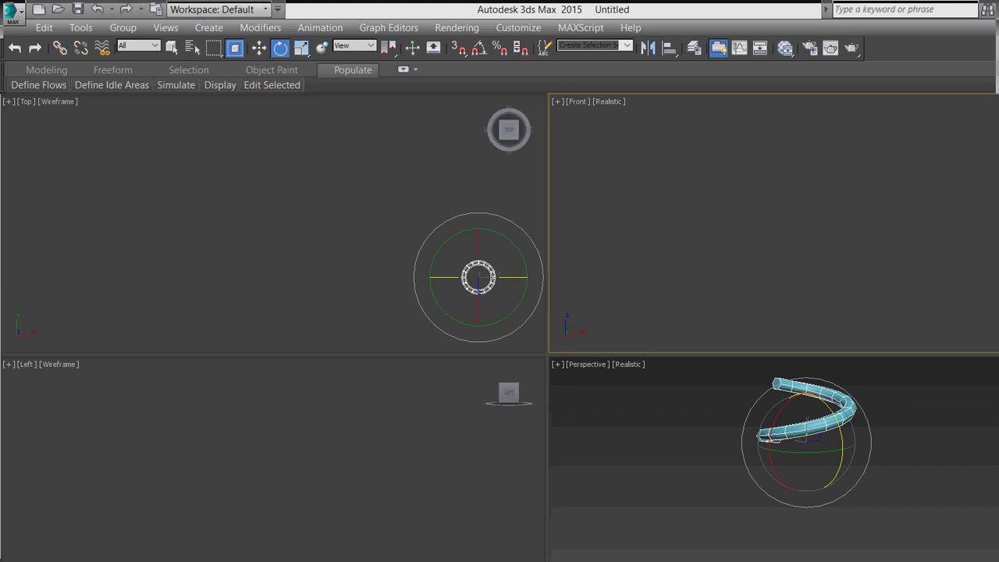
key("Delete")
right_click(773, 459)
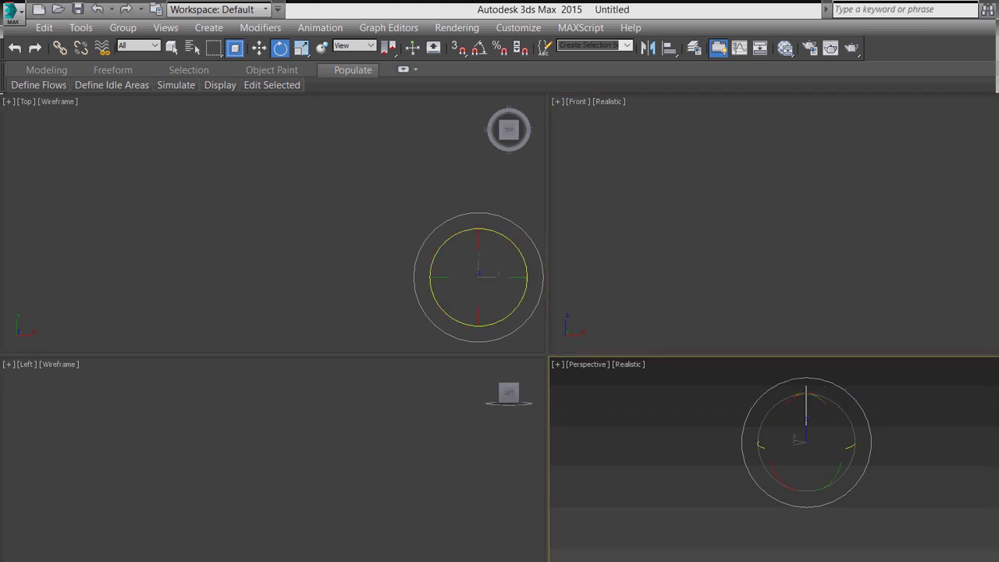
- Look over the overly tall new spring in the Perspective viewport, and undo its last height change
key("z")
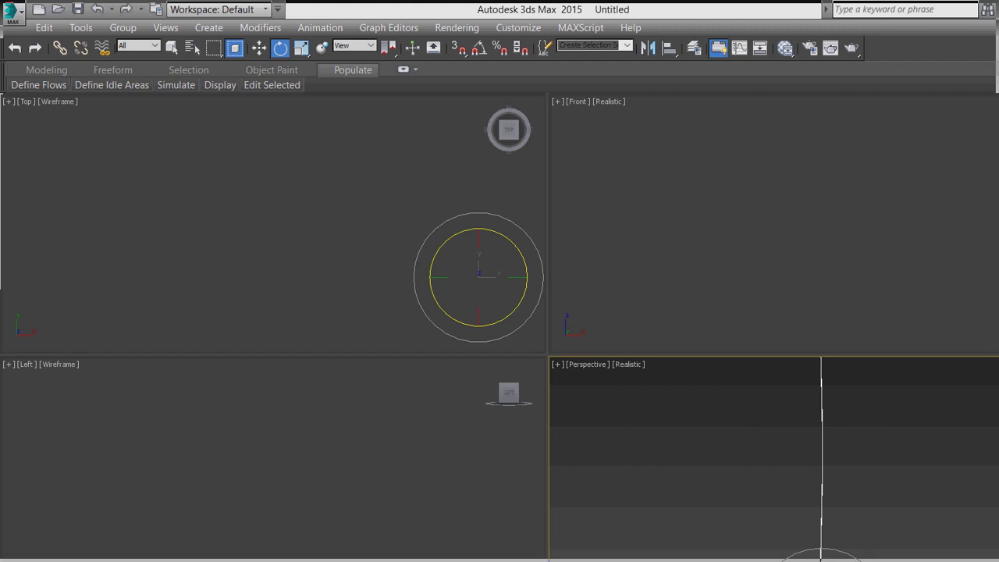
scroll(763, 419, "down", 5)
middle_click_drag(763, 419, 712, 452, "alt")
scroll(710, 437, "up", 5)
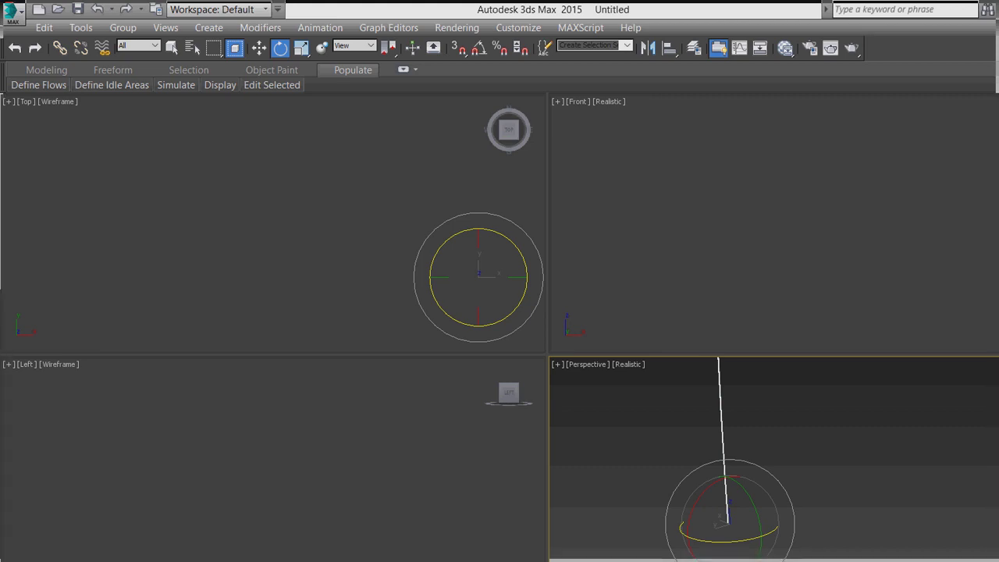
key("ctrl+z")
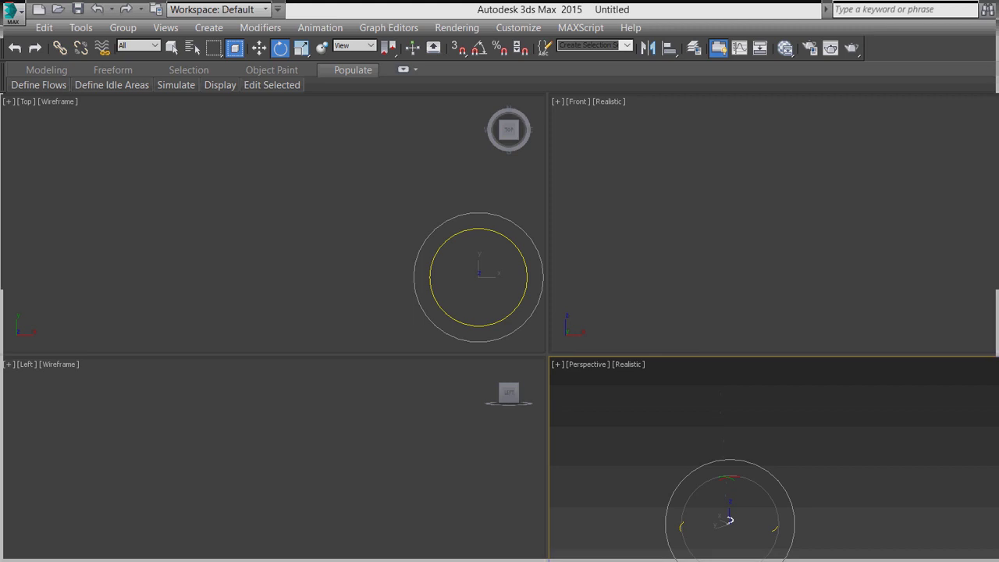
- Try a densely wound coil on the spring, and reduce its turns to about six spaced coils
scroll(730, 521, "up", 6)
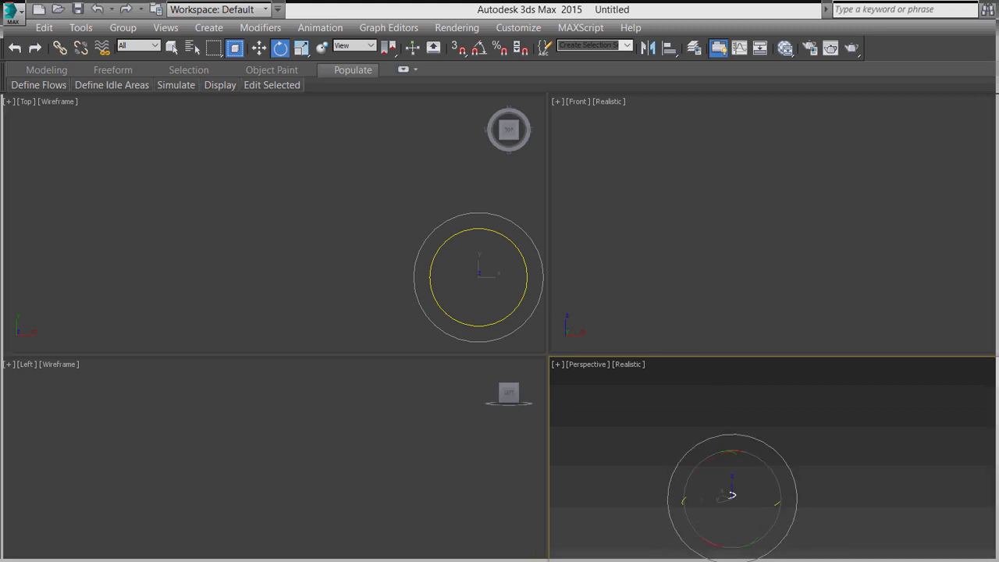
scroll(736, 486, "up", 4)
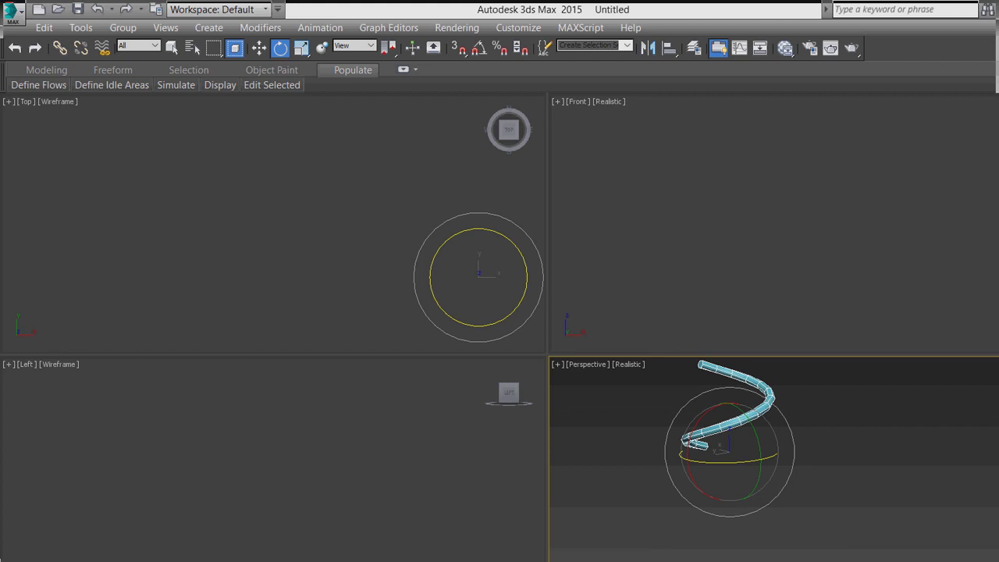
key("Return")
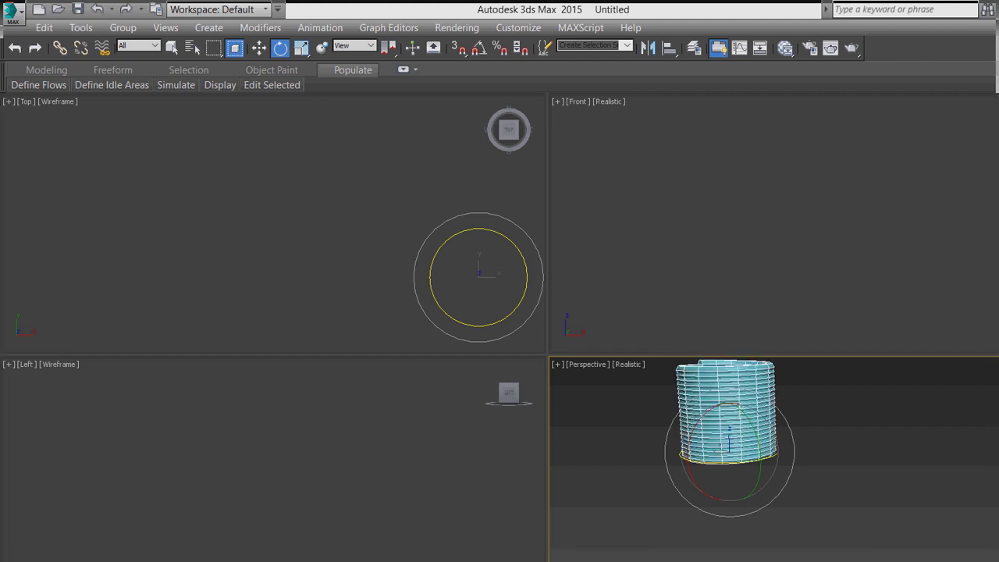
key("Return")
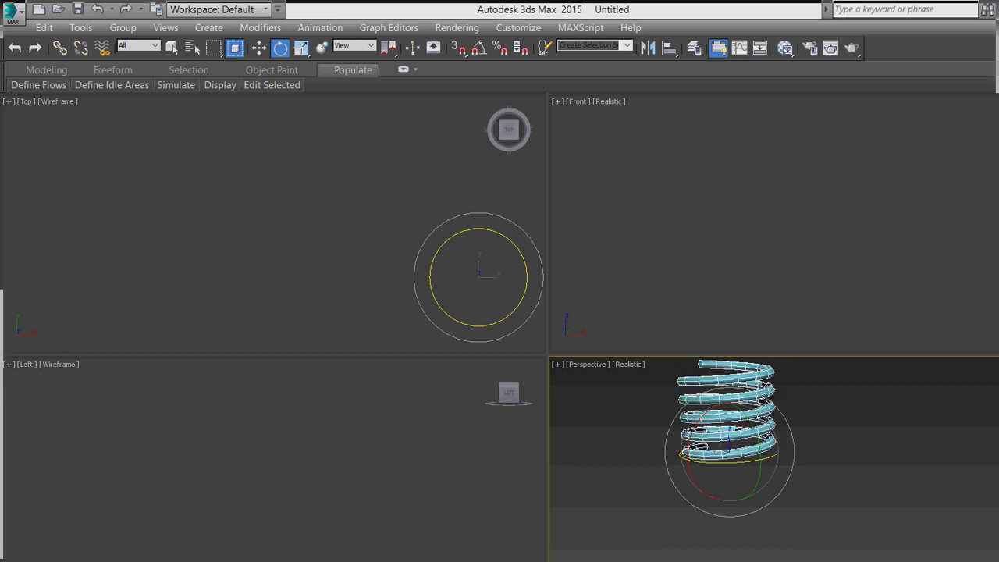
- Examine the coiled spring up close without its selection highlight, and restore the selection
middle_click_drag(758, 468, 809, 500)
scroll(823, 477, "up", 3)
key("ctrl+d")
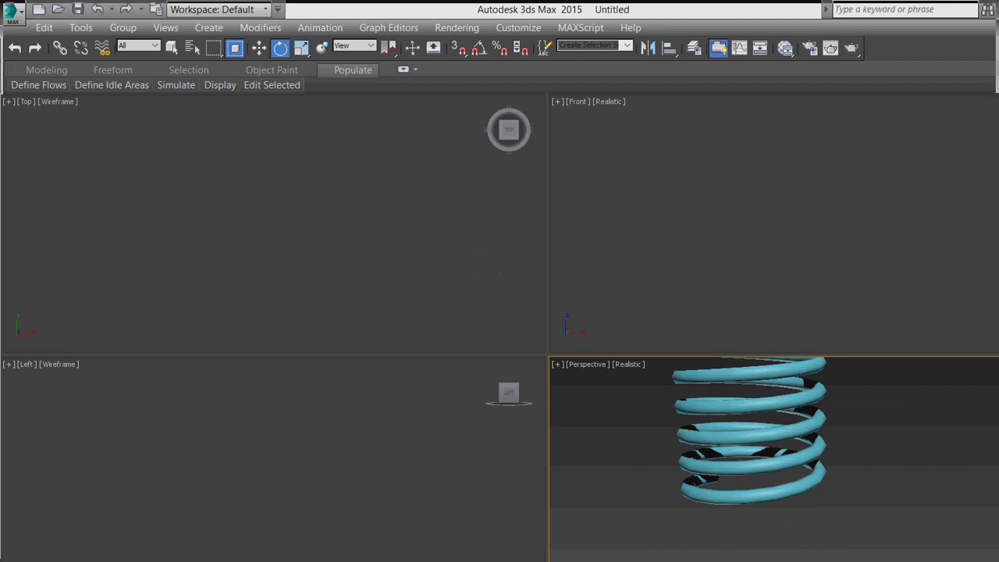
scroll(813, 460, "down", 5)
scroll(819, 431, "up", 5)
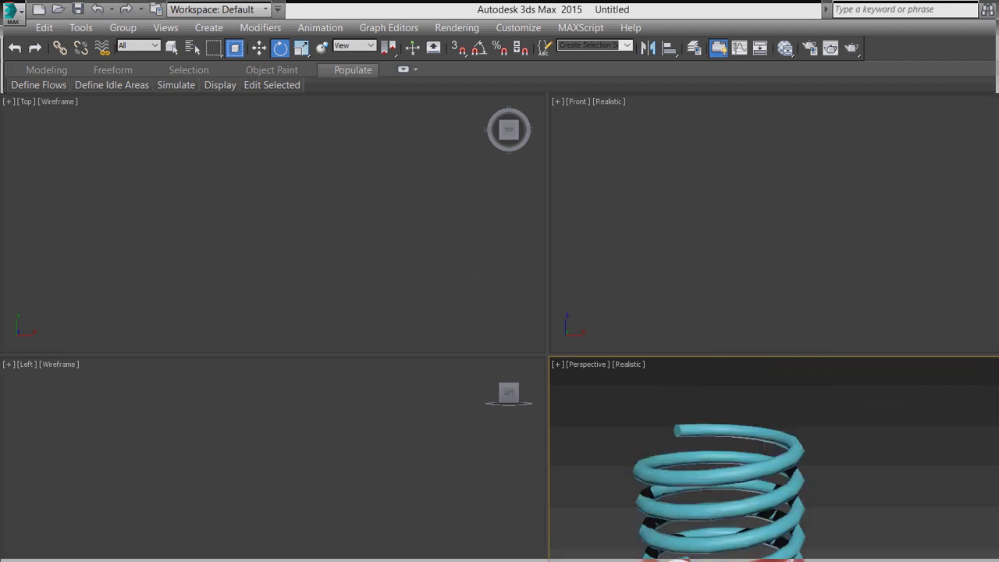
key("ctrl+z")
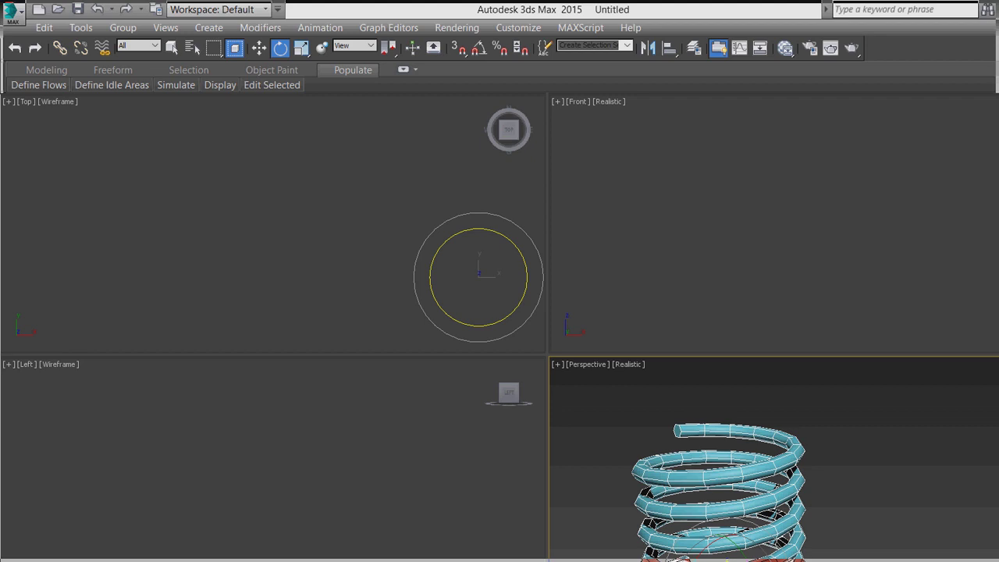
- Create a damper with a wide faceted base beside the spring in the Perspective viewport, and clear the selection
left_click_drag(906, 472, 781, 473)
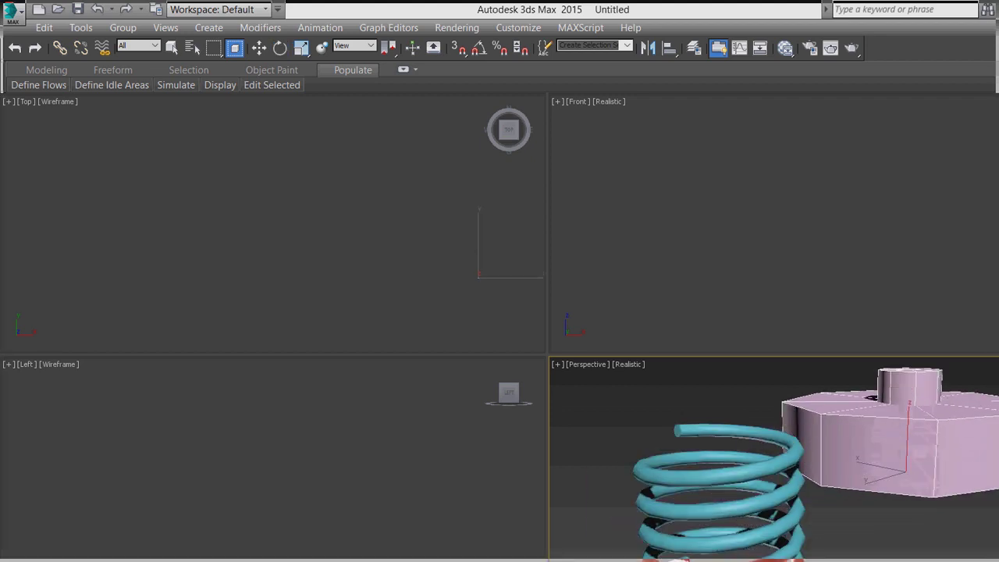
key("w")
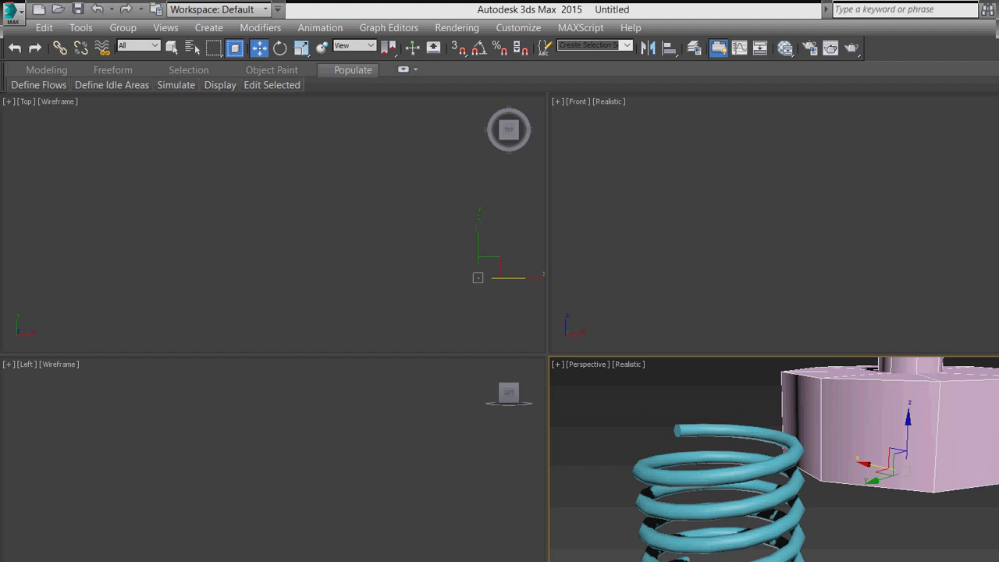
scroll(863, 424, "down", 5)
scroll(896, 441, "up", 3)
key("ctrl+d")
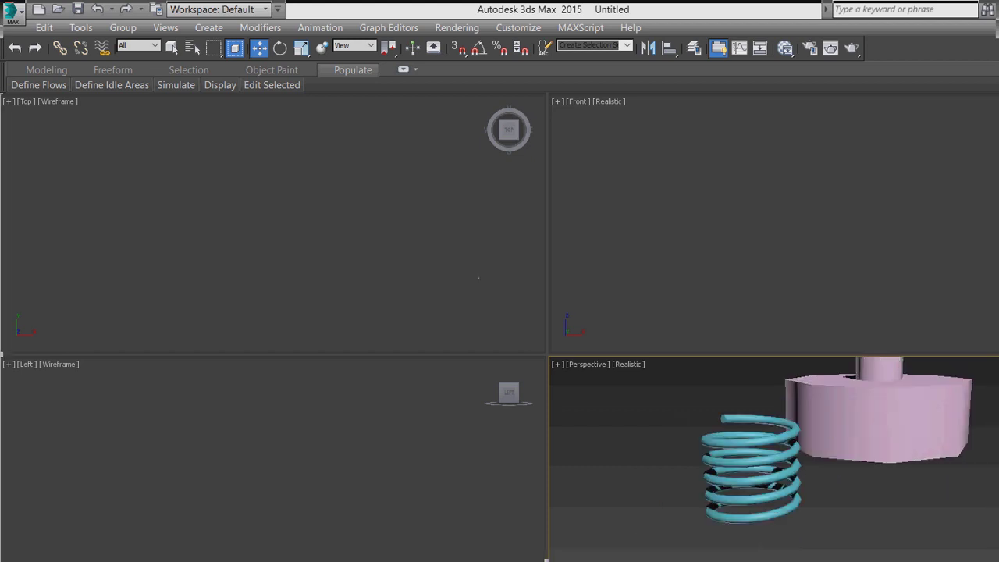
- Undo the latest changes to the damper, including its wide base
key("ctrl+z")
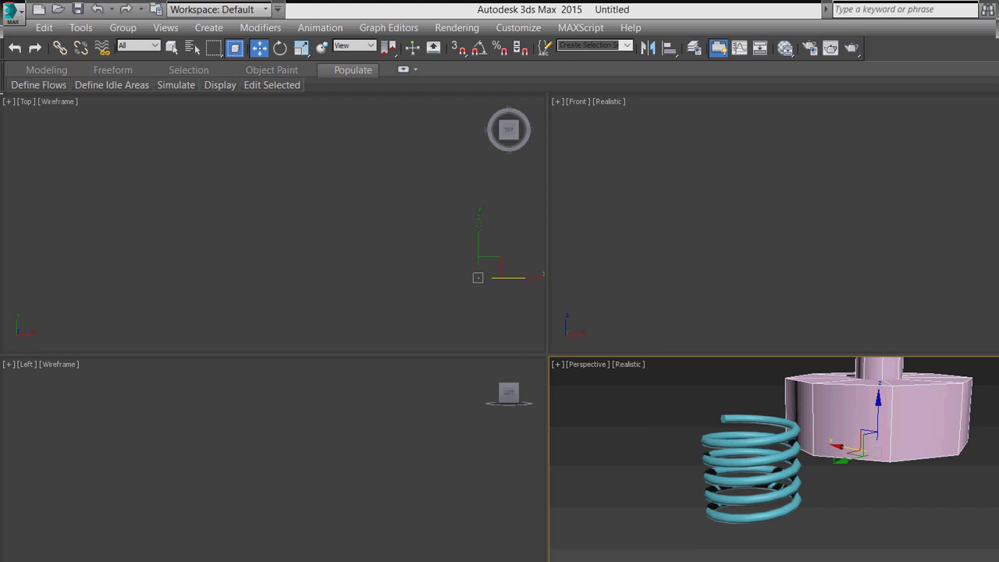
key("ctrl+z")
key("ctrl+z")
key("ctrl+z")
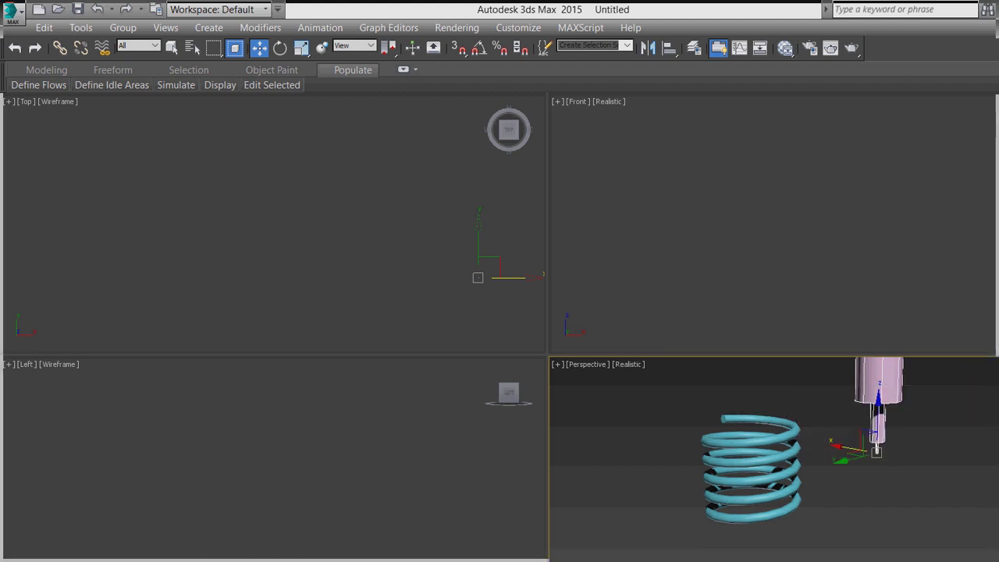
- Inspect the slim damper's cylinder and piston rod up close in the Perspective viewport
middle_click_drag(880, 452, 888, 466)
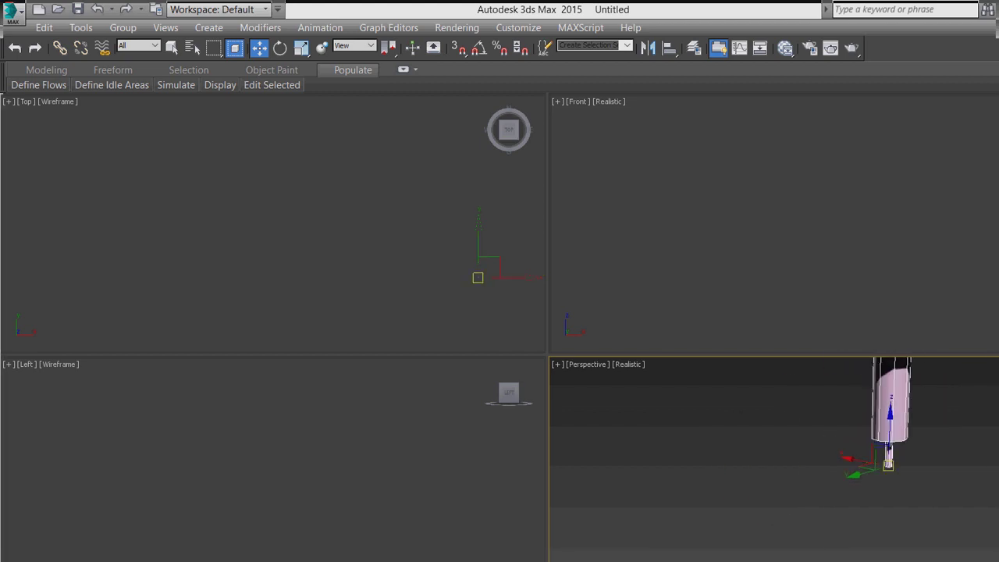
scroll(892, 469, "down", 3)
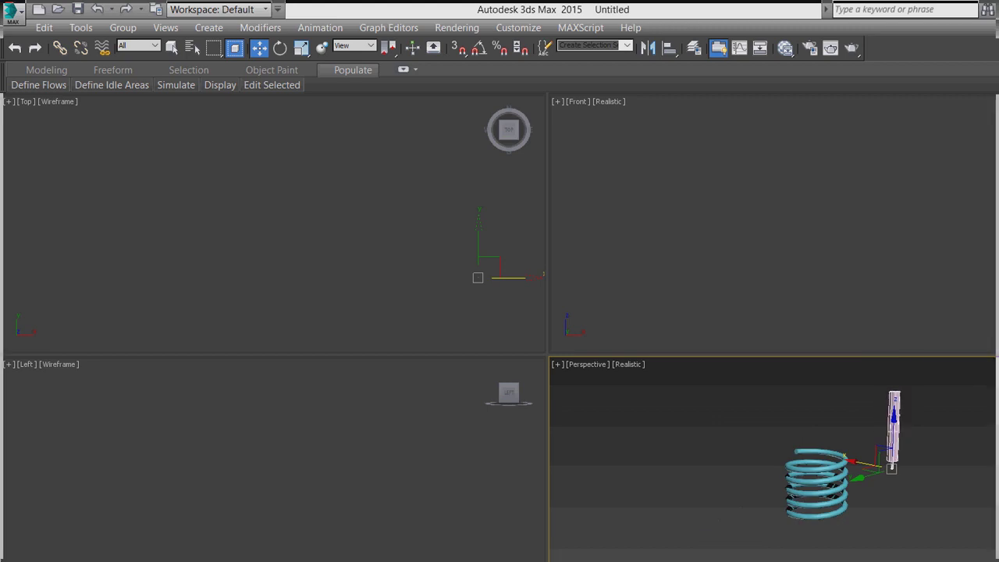
scroll(905, 392, "up", 5)
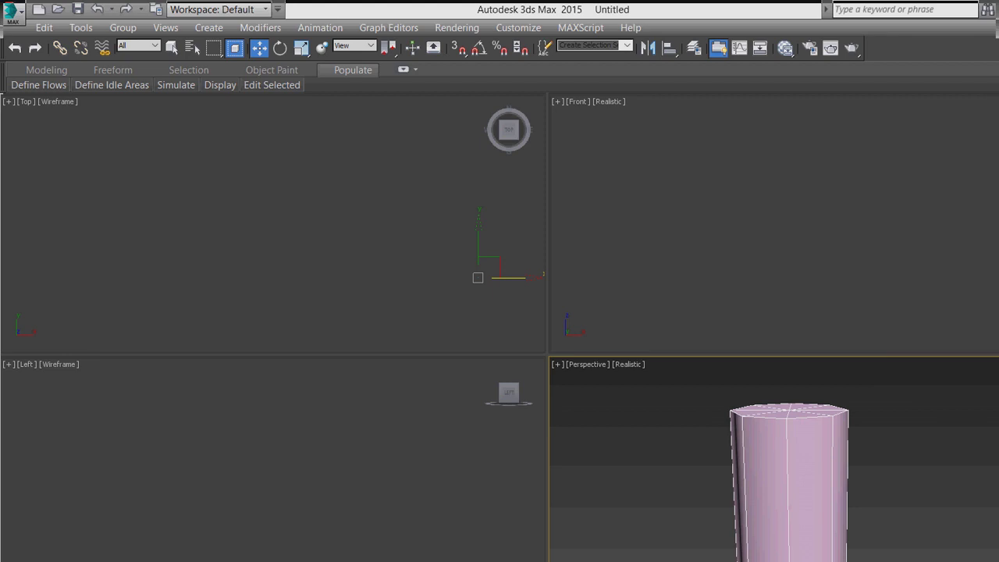
middle_click_drag(831, 499, 860, 390)
scroll(860, 421, "down", 3)
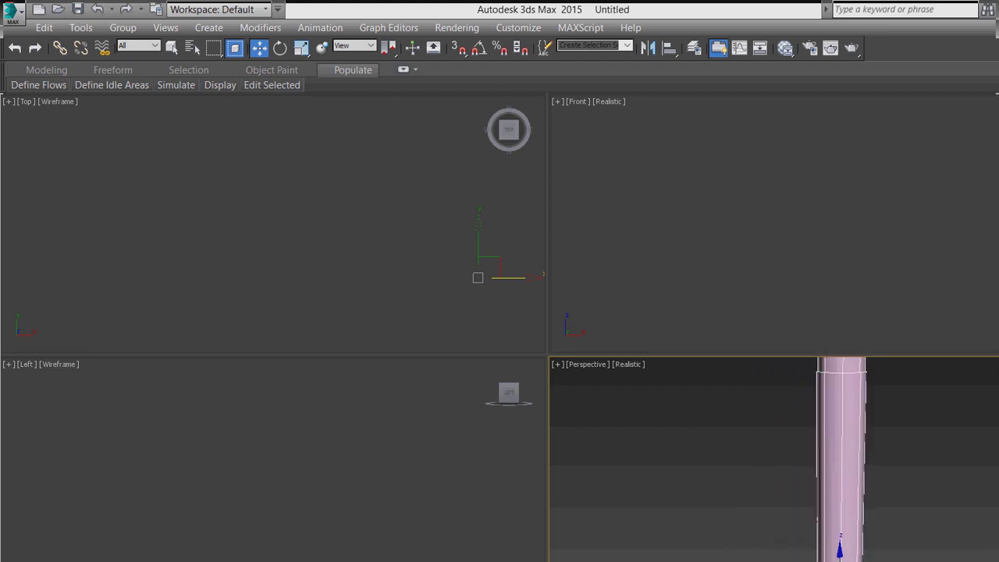
- Undo the creation of both the damper and the spring
key("ctrl+z")
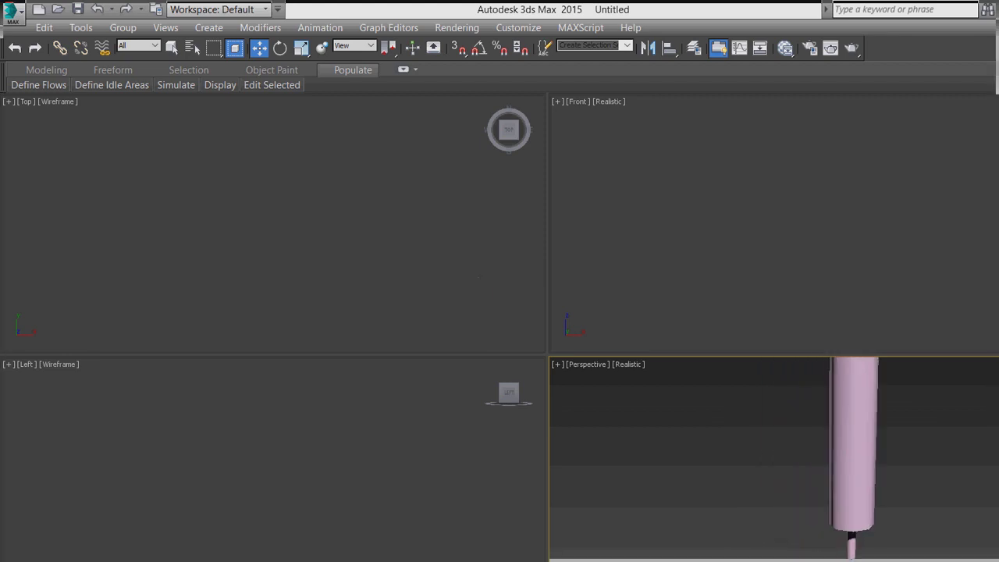
key("ctrl+z")
left_click_drag(742, 424, 894, 528)
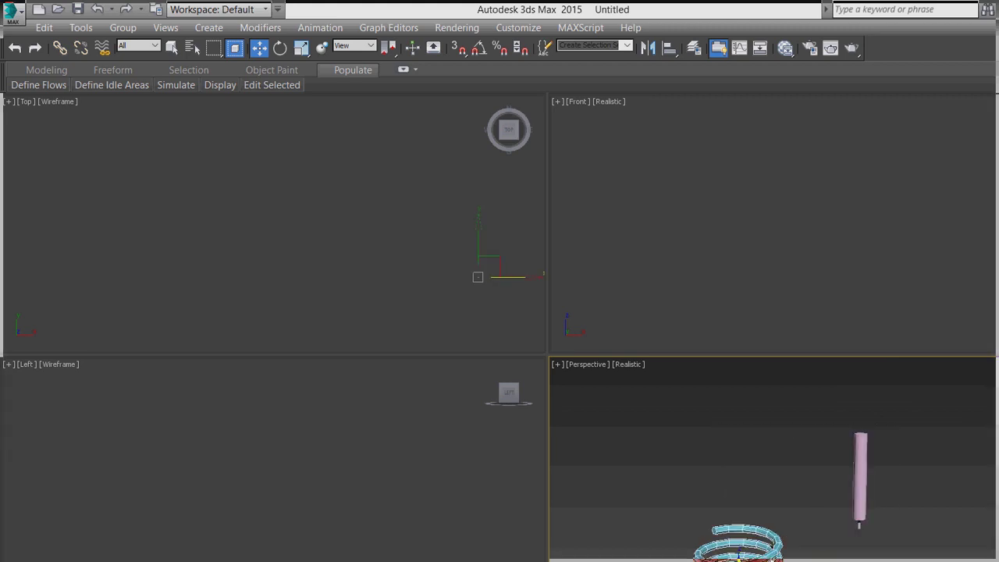
key("ctrl+z")
key("ctrl+z")
key("ctrl+z")
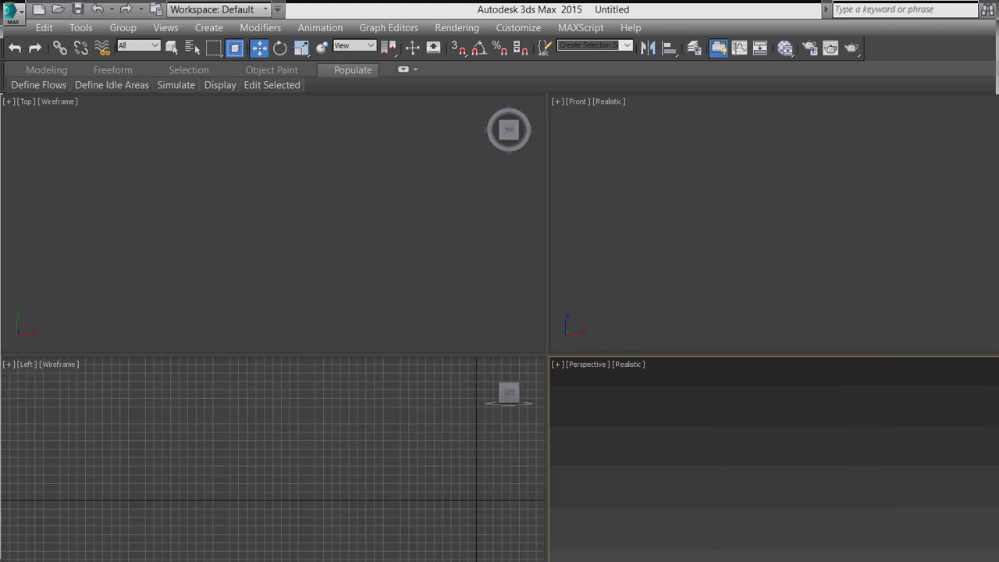